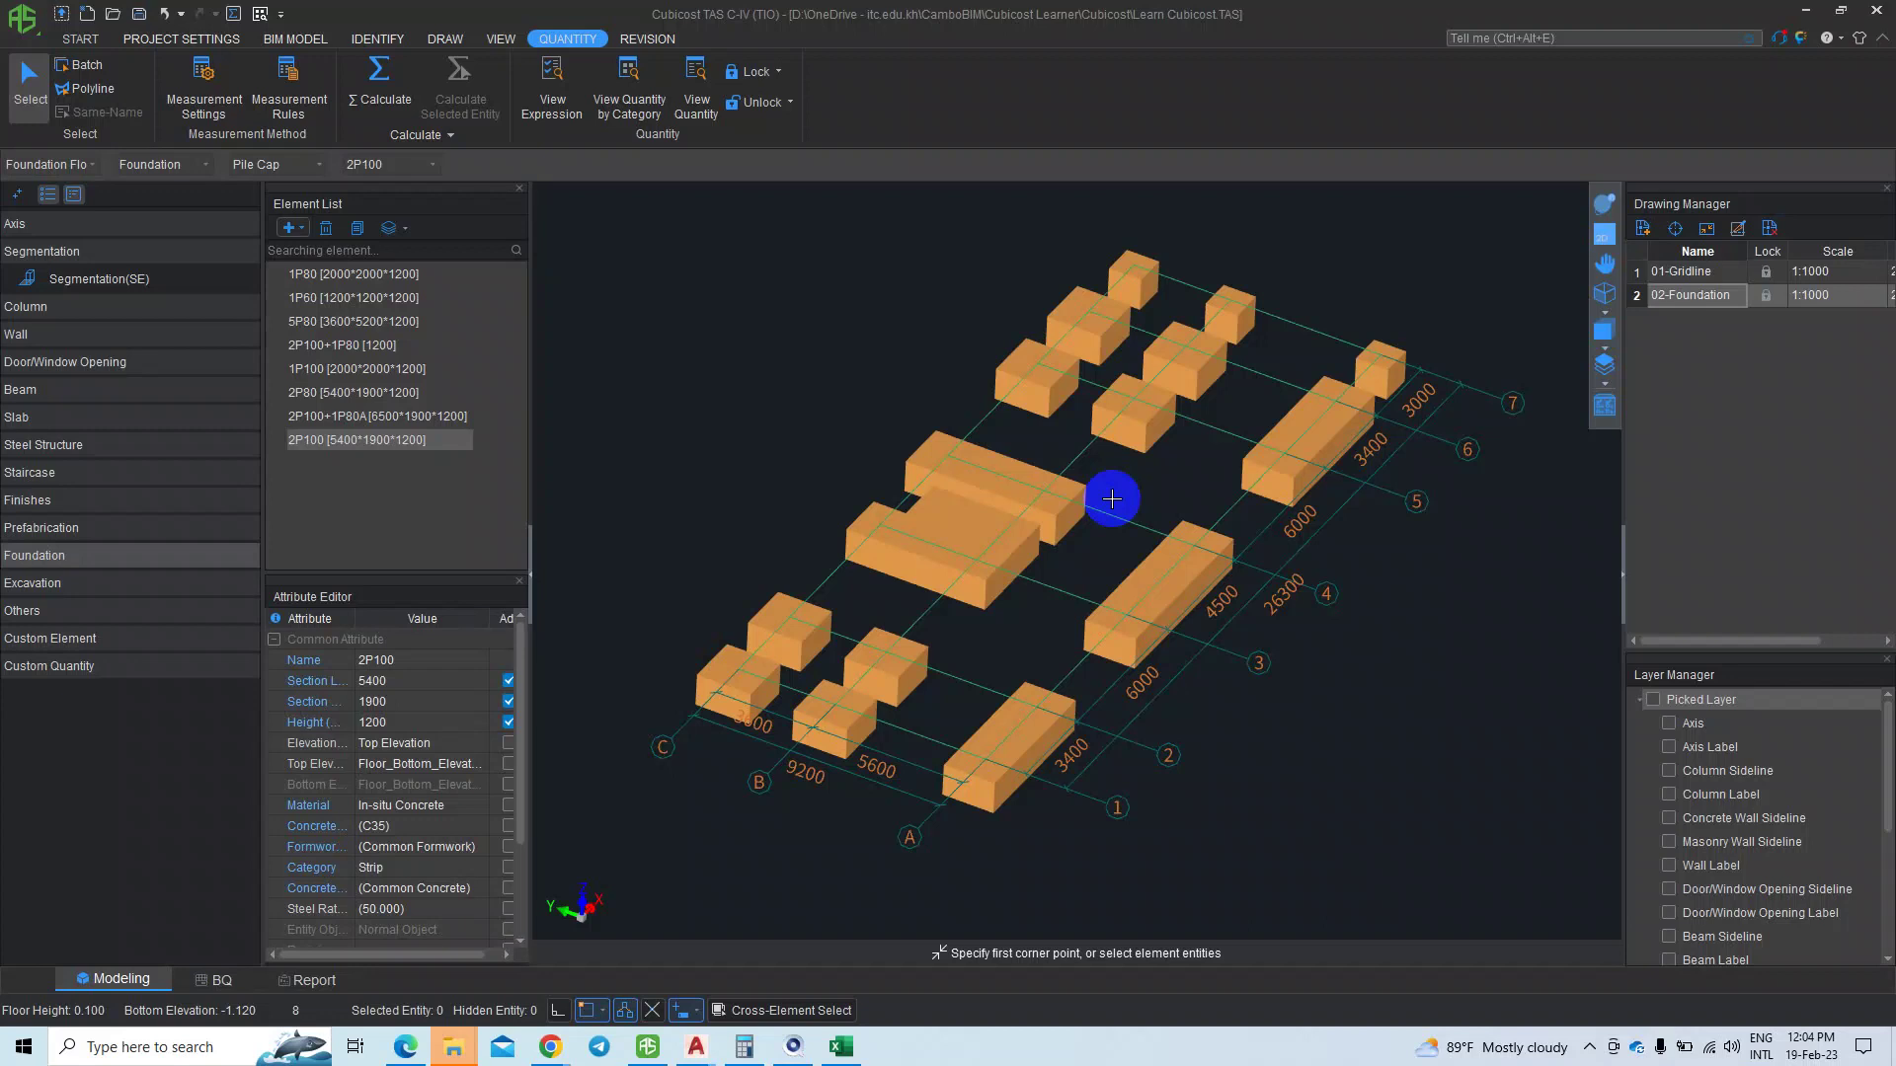
- Expand Foundation in the navigation bar to list pile caps, piles, ground beams and blinding
click(35, 556)
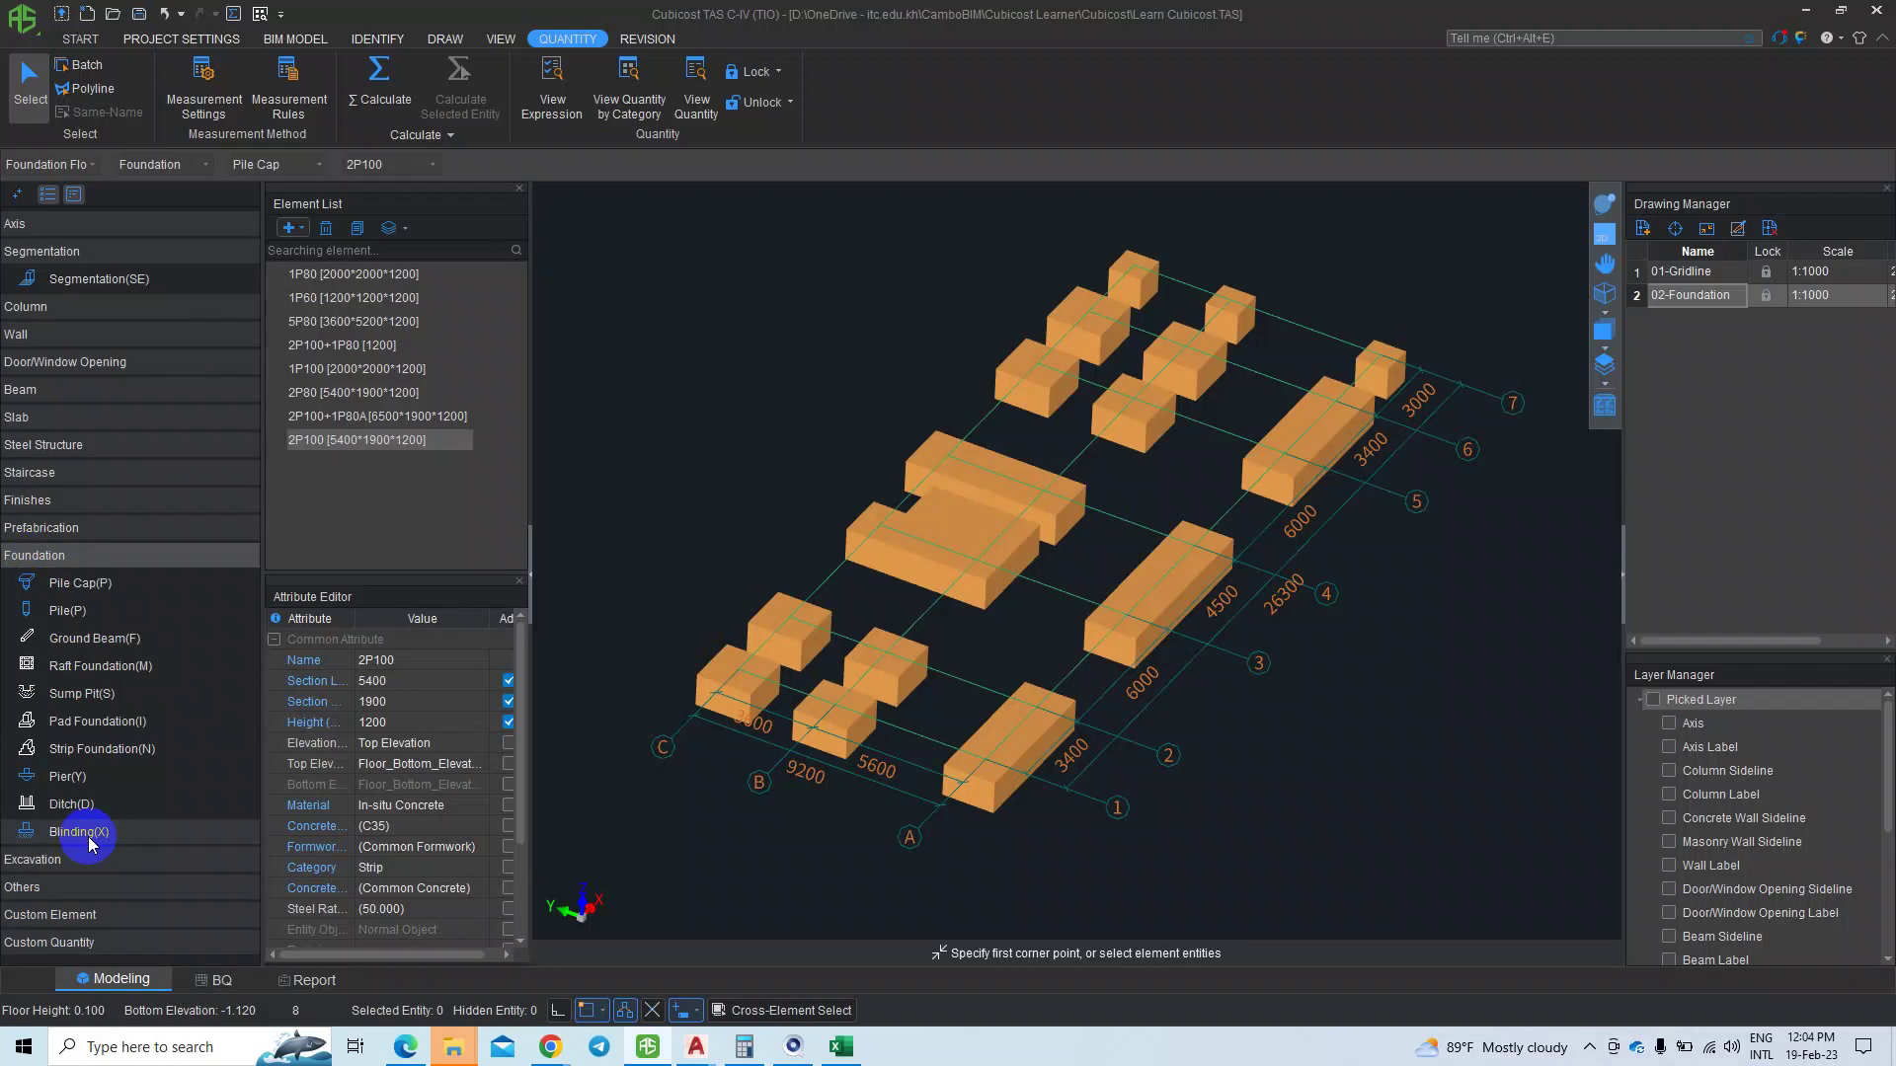
- Make Blinding the active element and open the New list of Blinding and Sump Pit/Pier Blinding
click(79, 832)
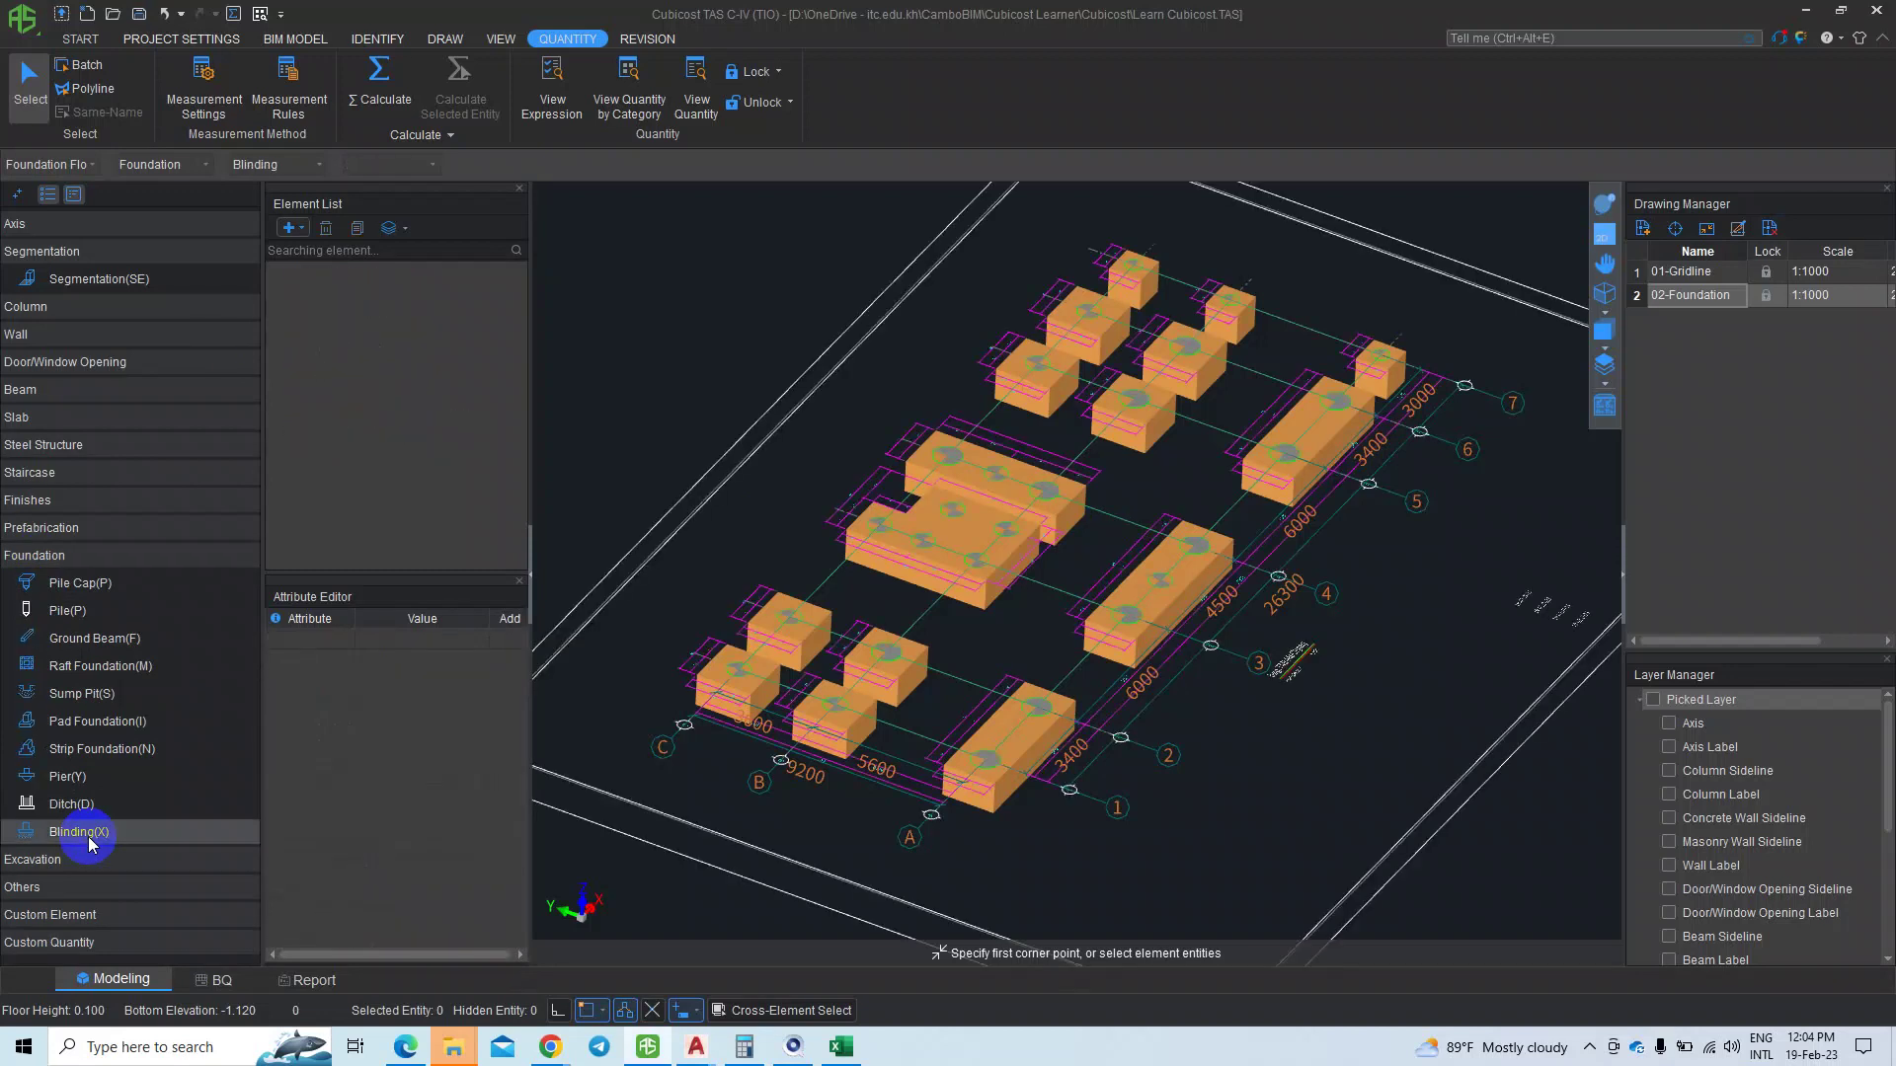
scroll(1096, 533, down, 2)
scroll(1057, 523, down, 2)
scroll(1027, 533, up, 1)
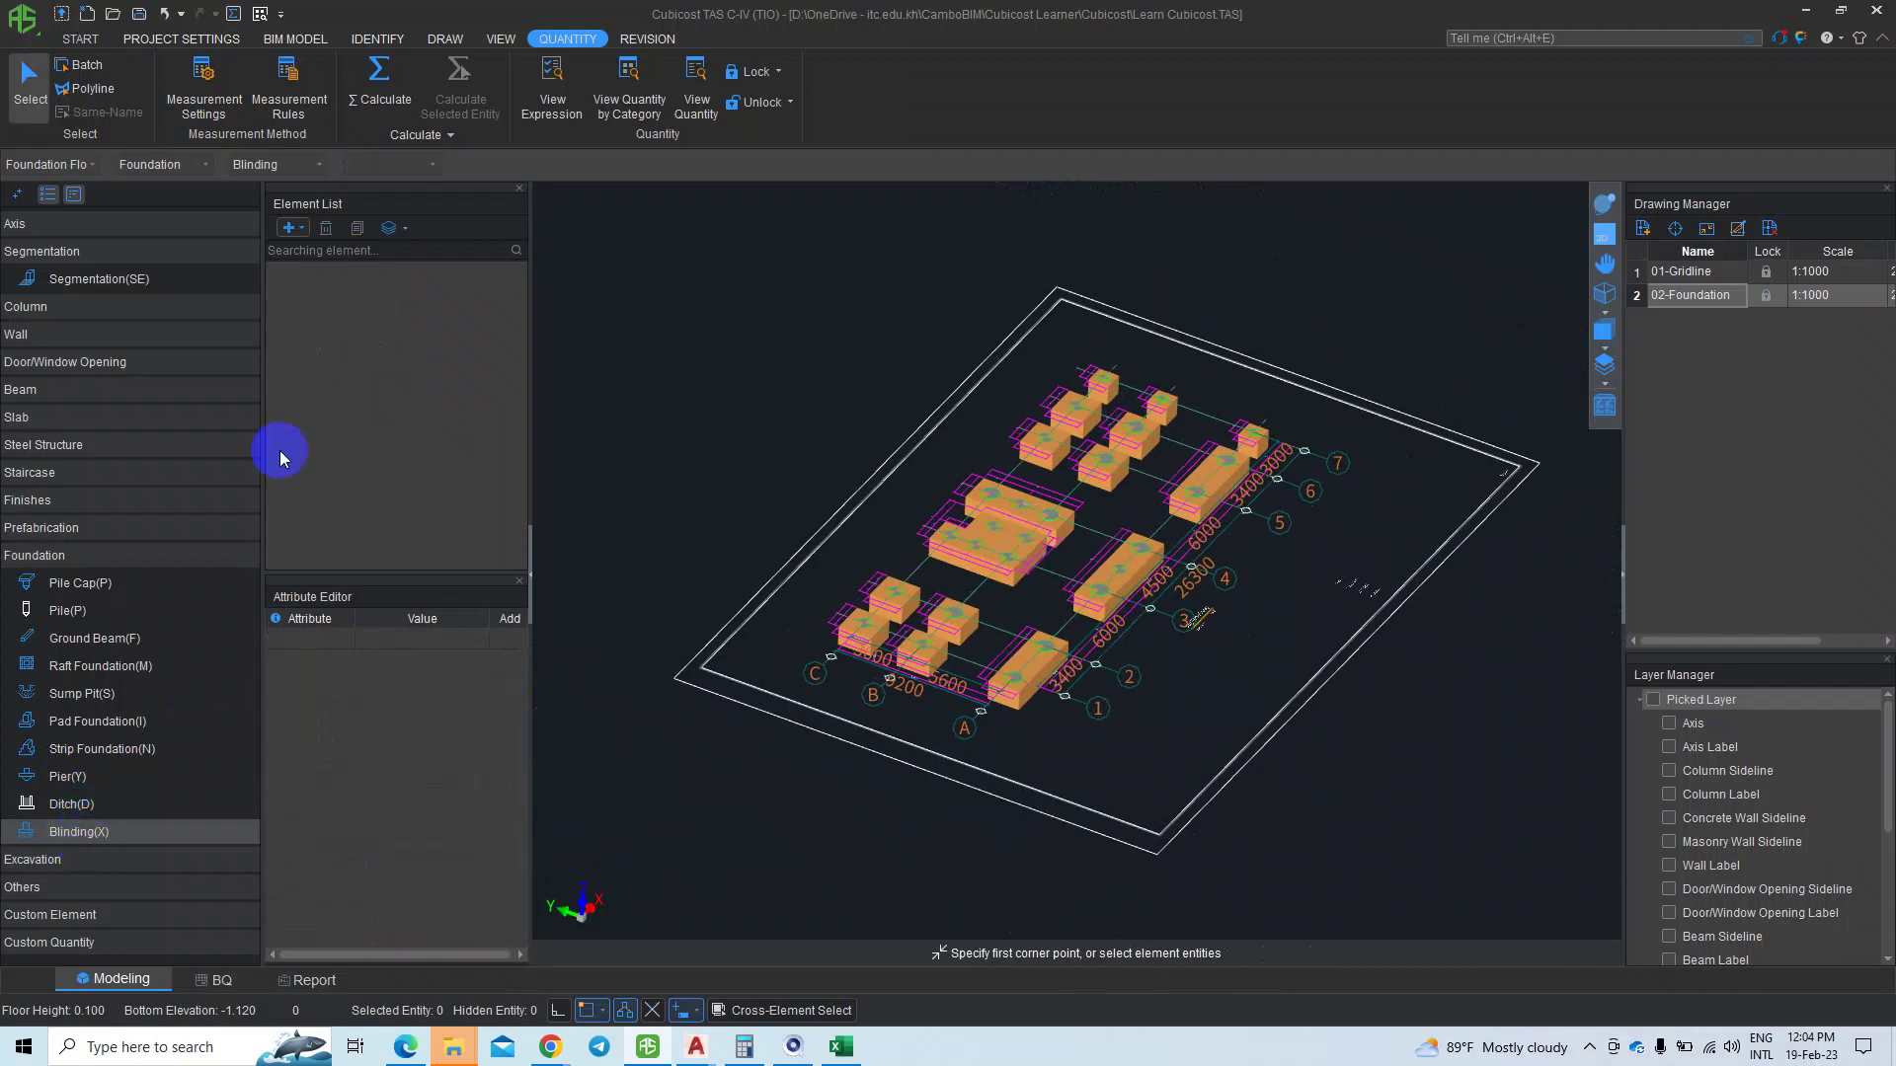
click(293, 231)
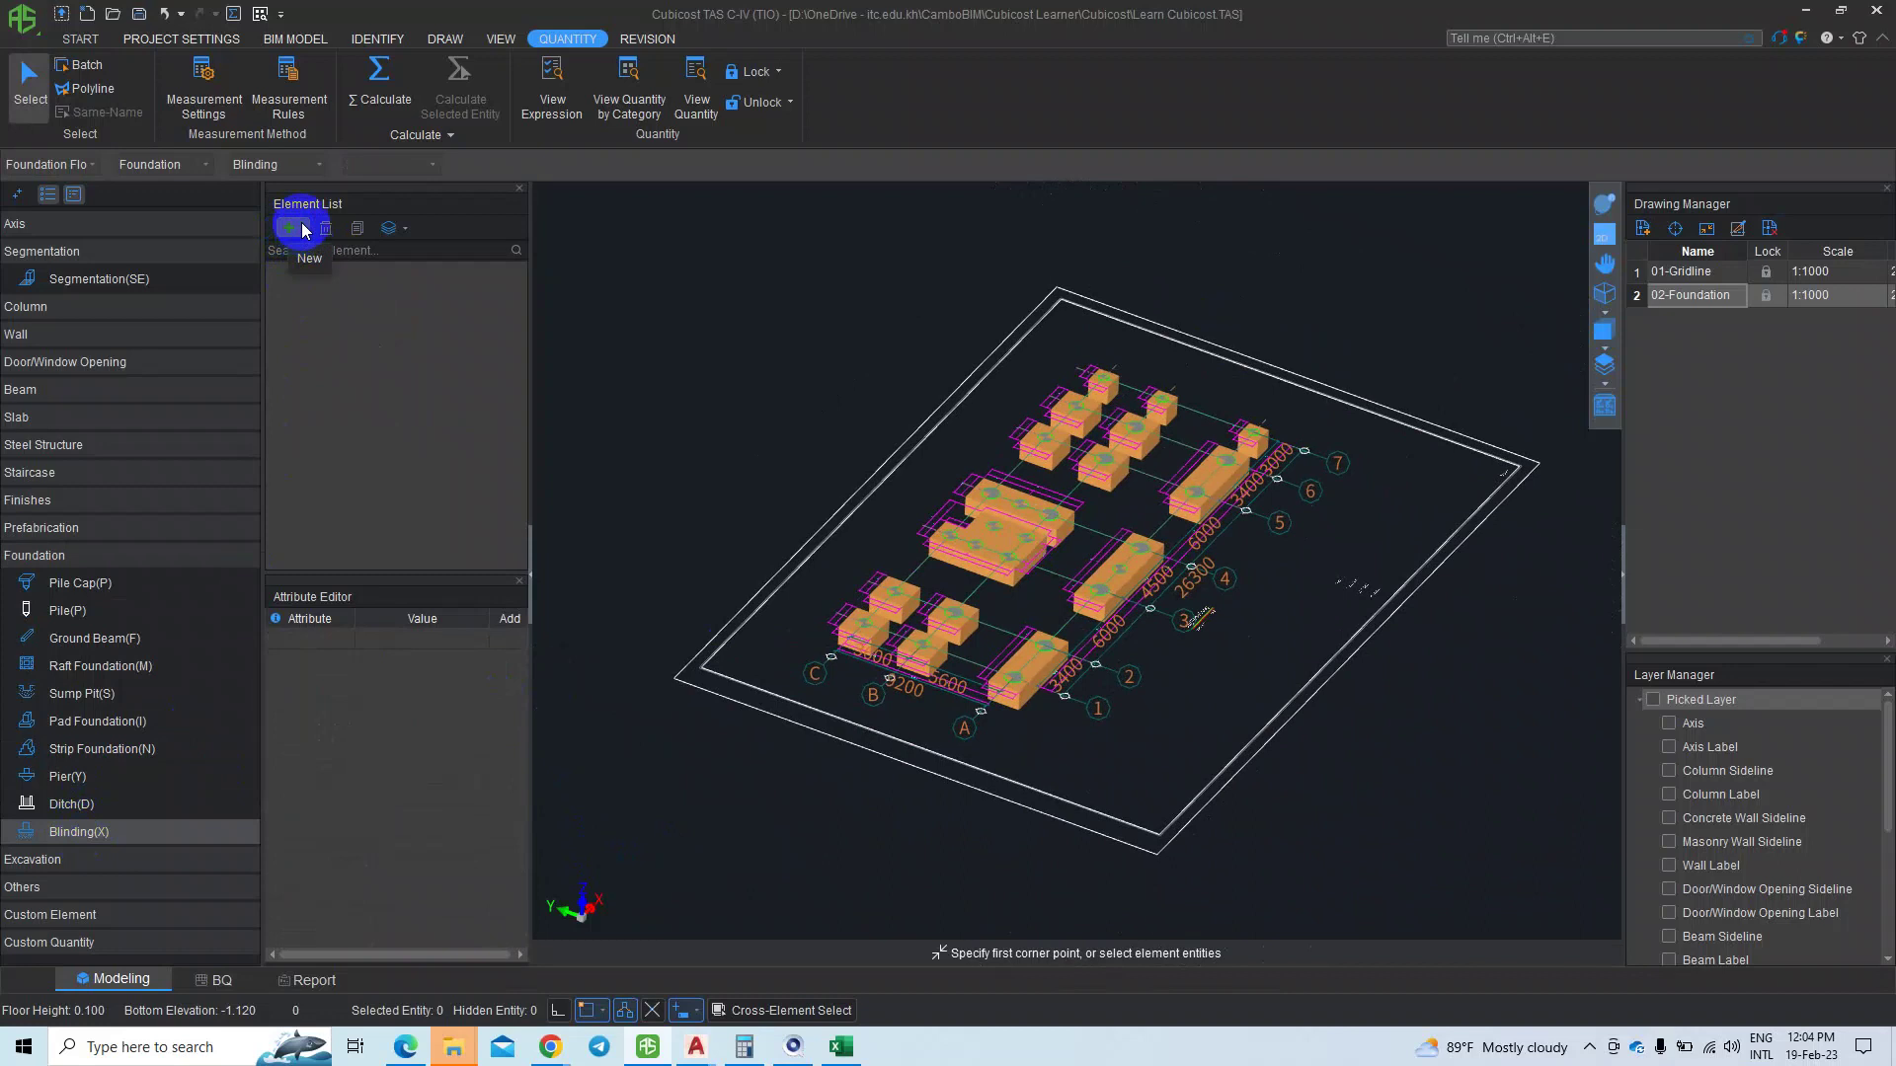
click(302, 229)
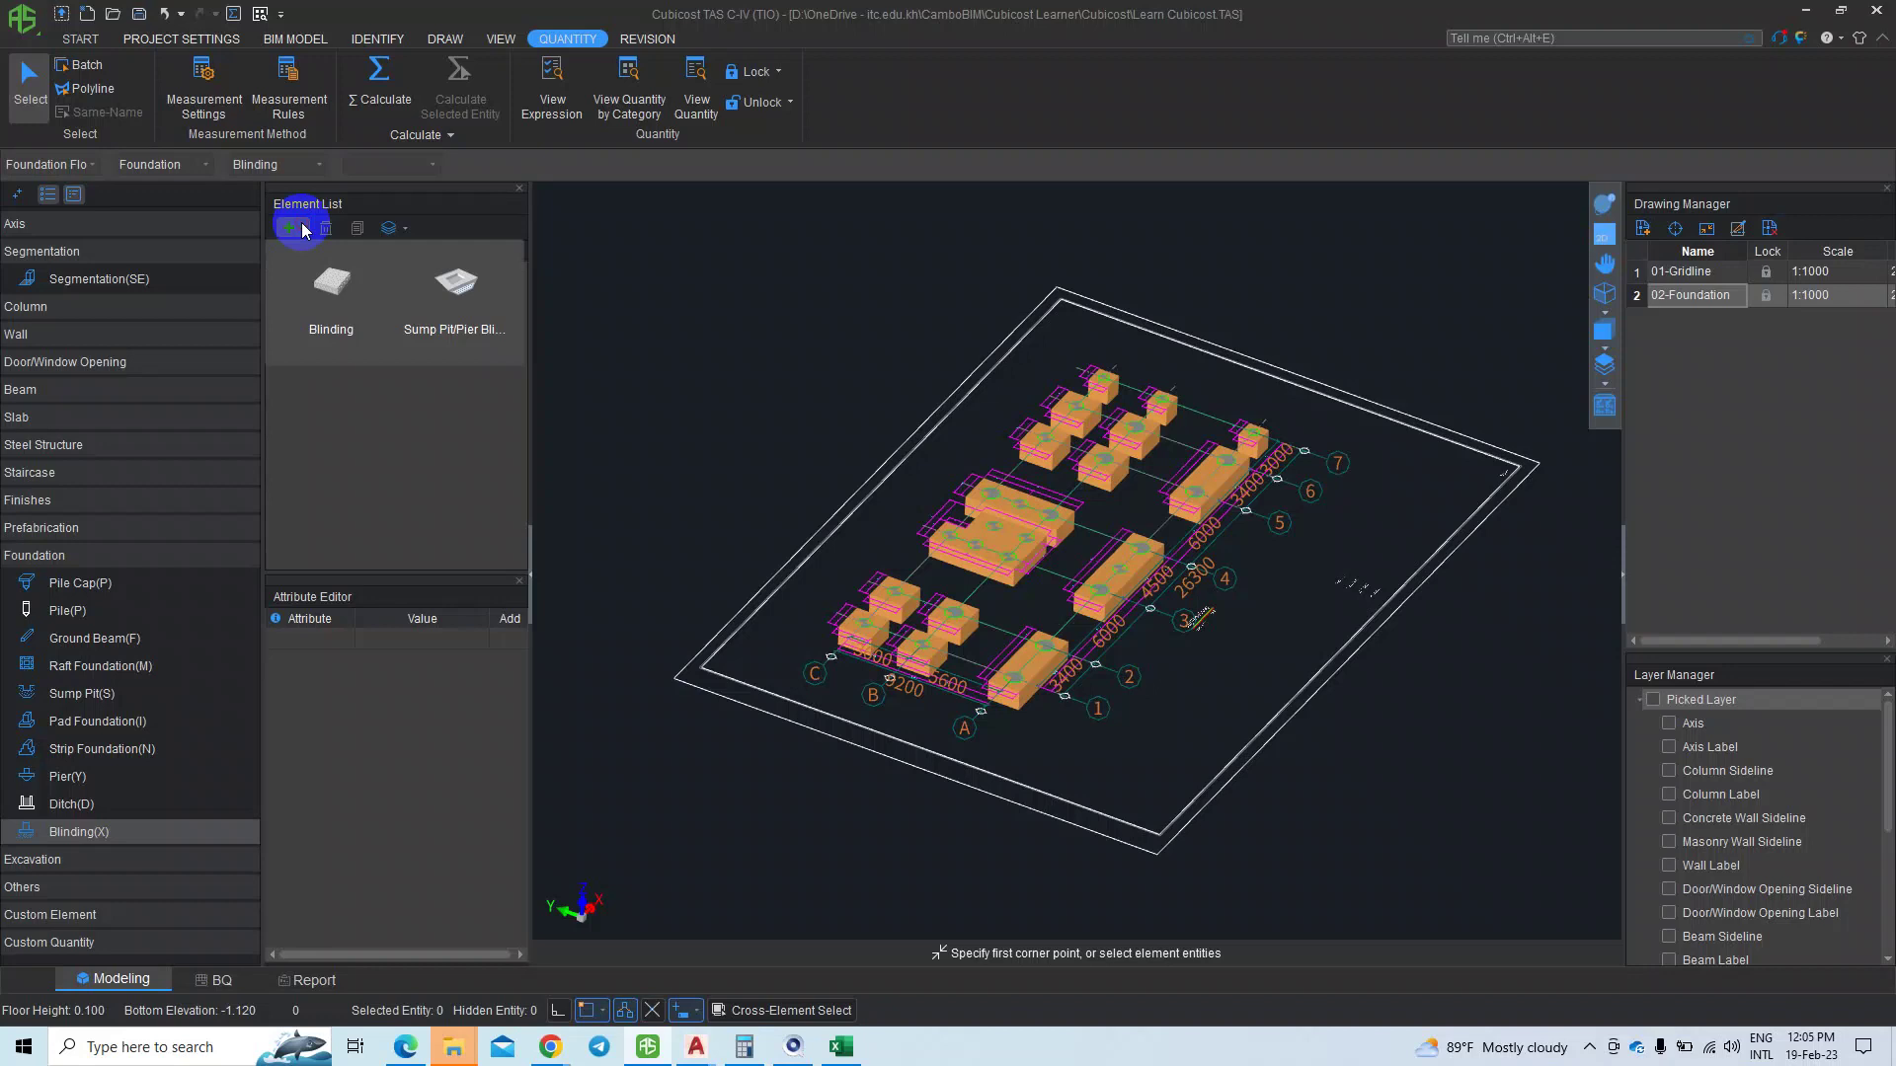
- Add a plain Blinding element and rename Blinding-1 to 'Lean Pile Cap'
click(307, 294)
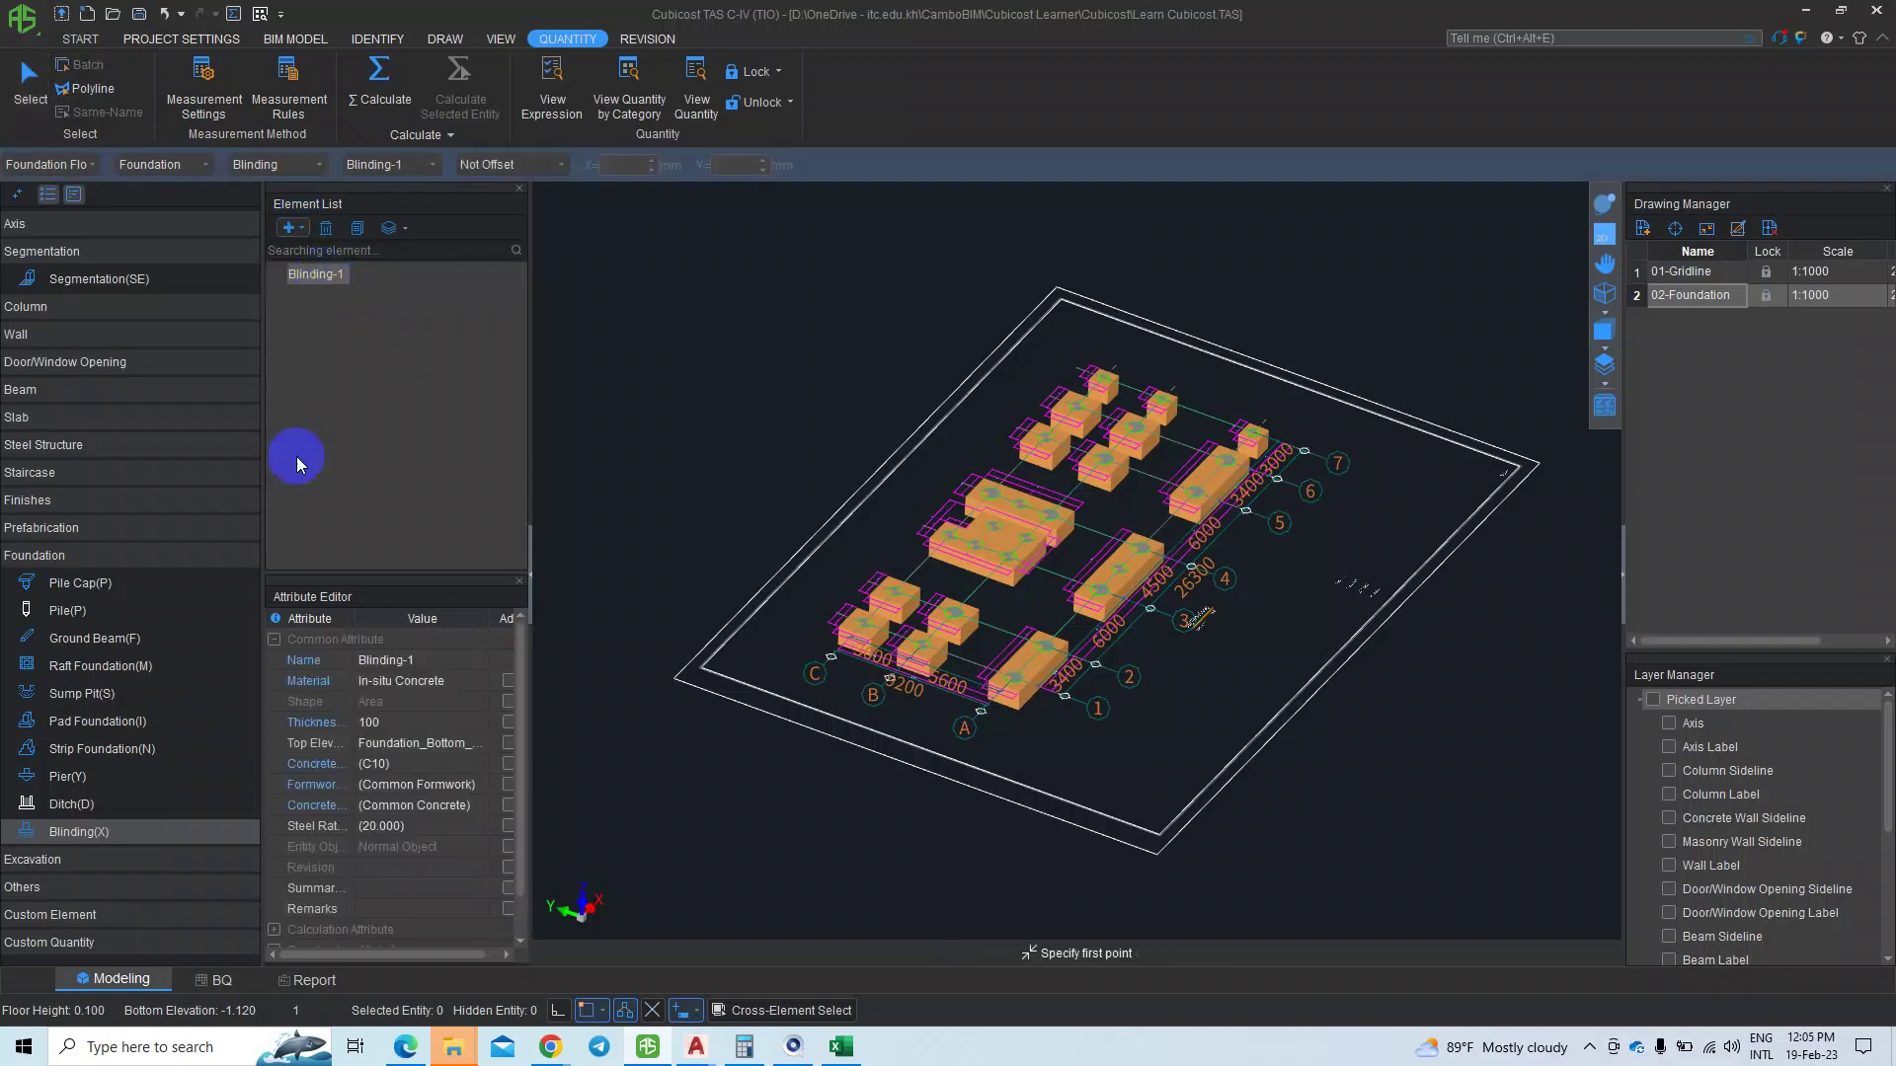
right_click(318, 280)
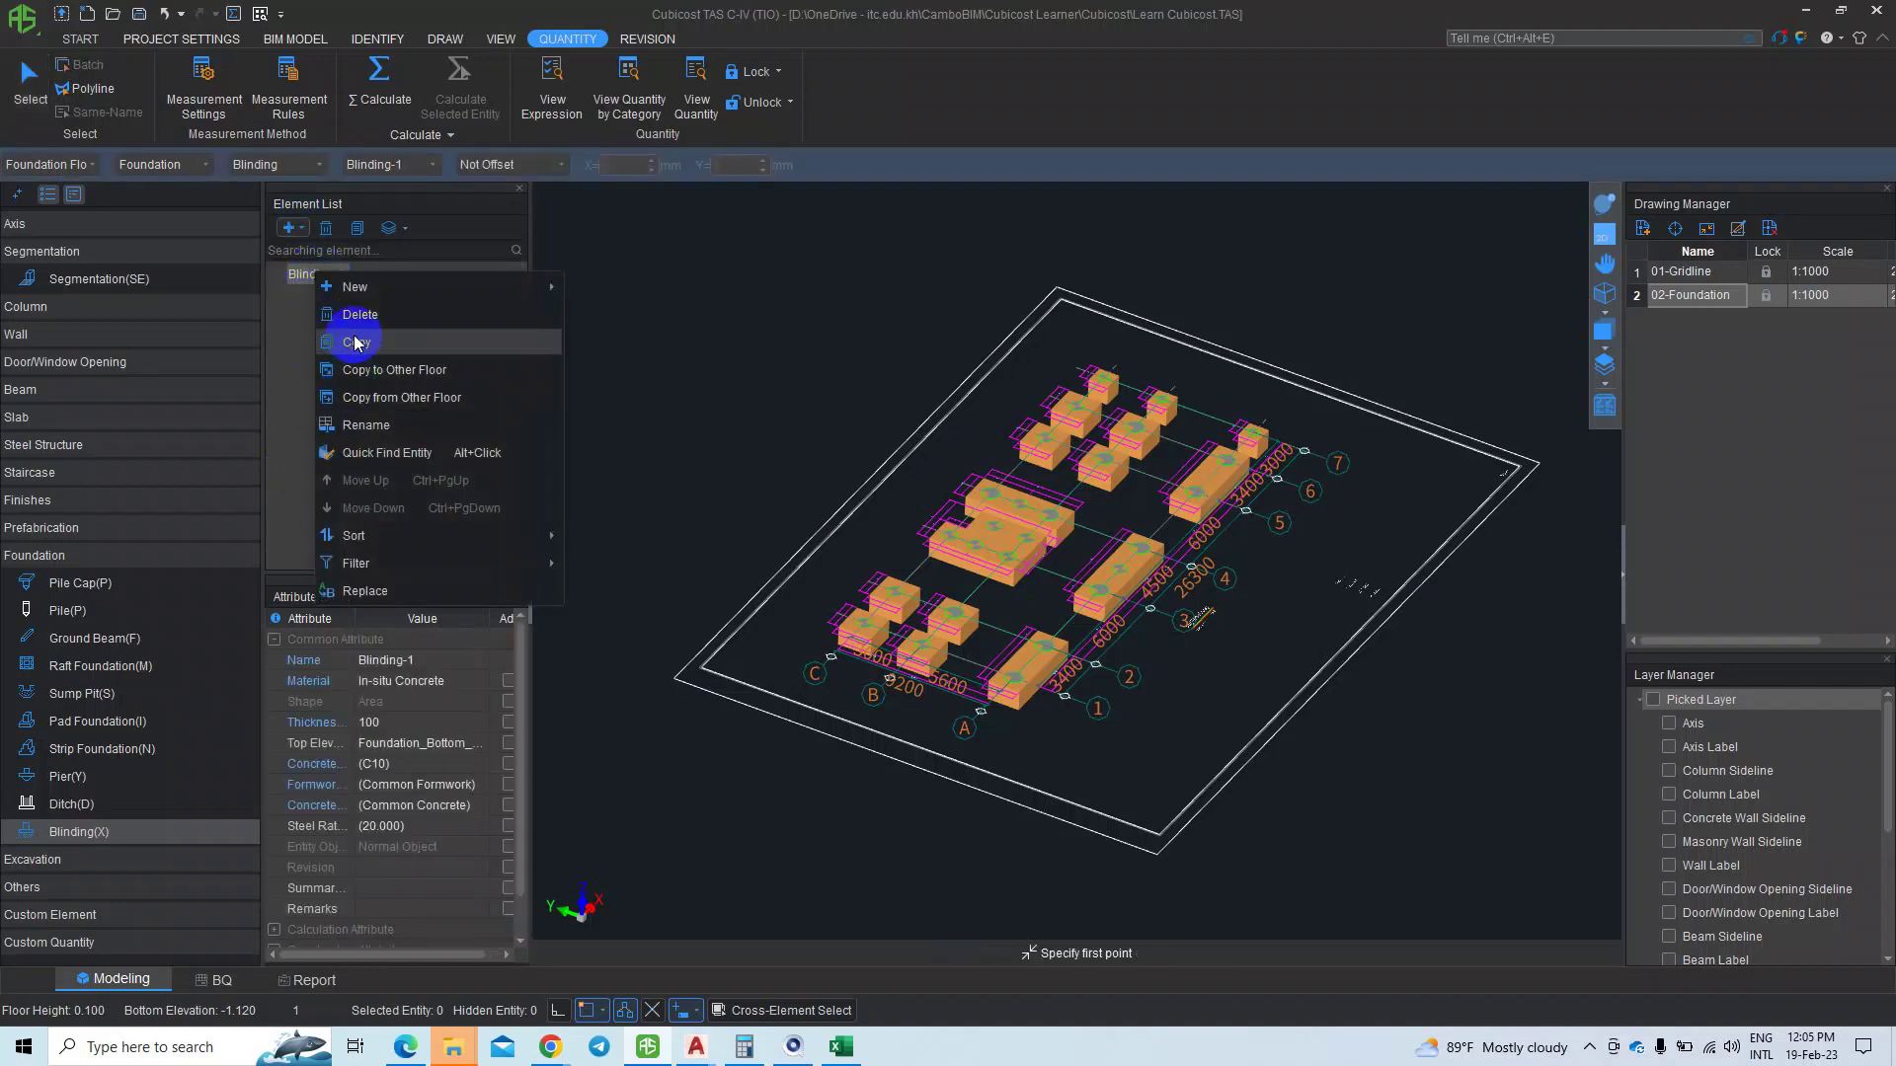
click(385, 423)
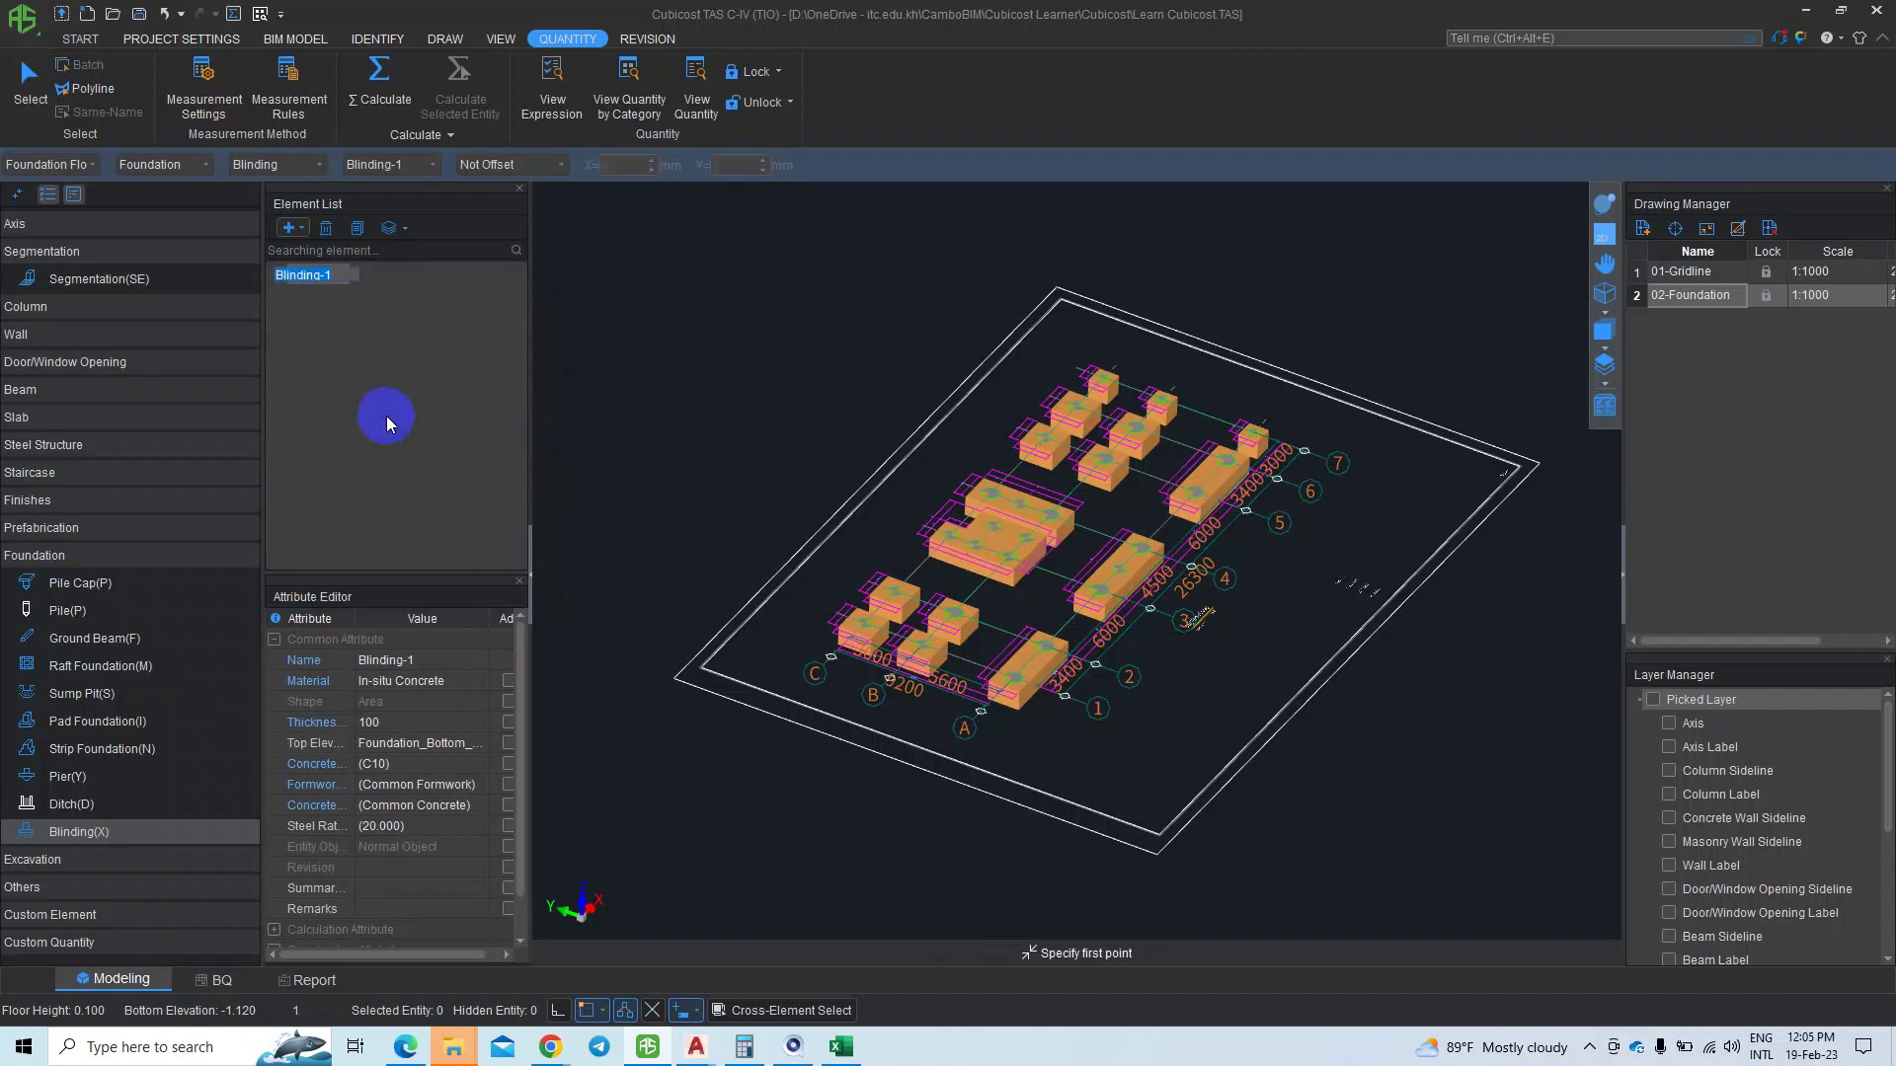
key(BackSpace)
text(f)
text(fdn)
key(BackSpace)
key(BackSpace)
key(BackSpace)
text(Lean)
text(Pi)
text(le Cap)
key(Return)
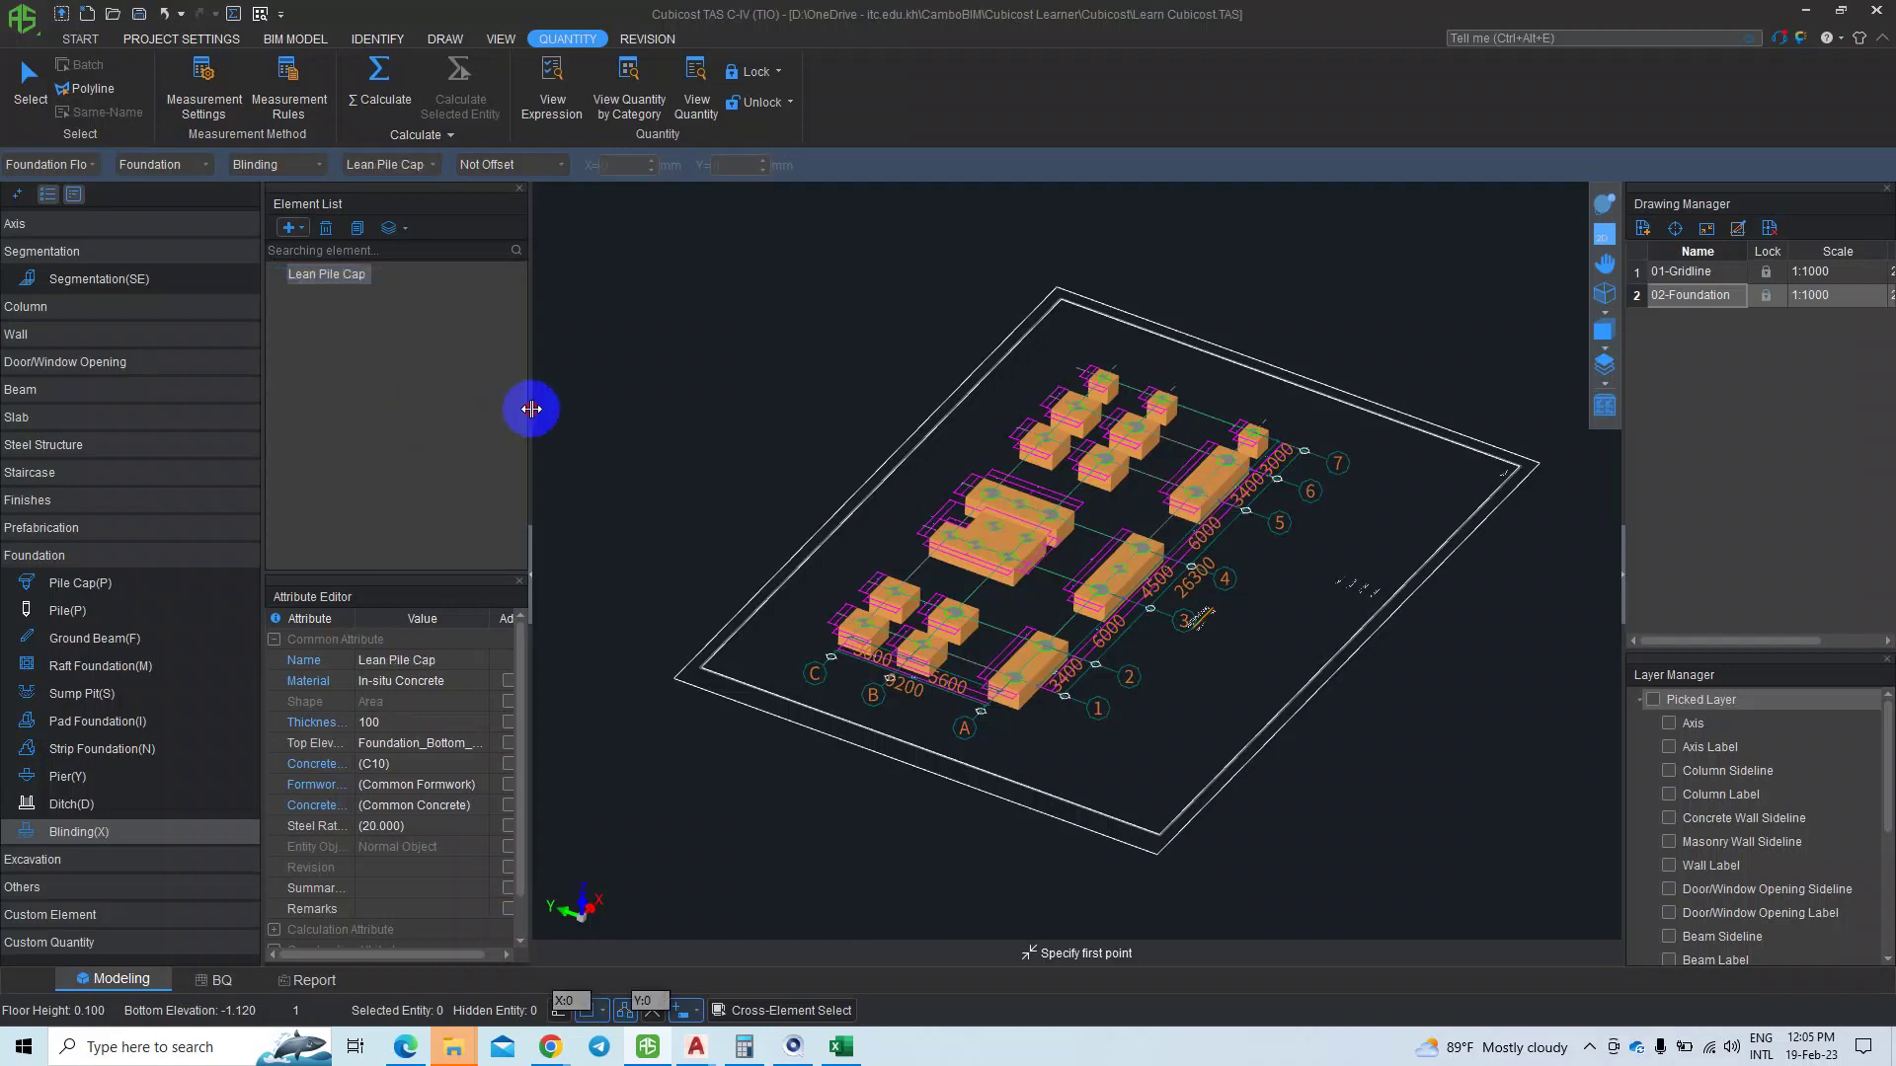
- Set the Lean Pile Cap thickness to 50 mm and add thickness to its name
drag(531, 409, 699, 373)
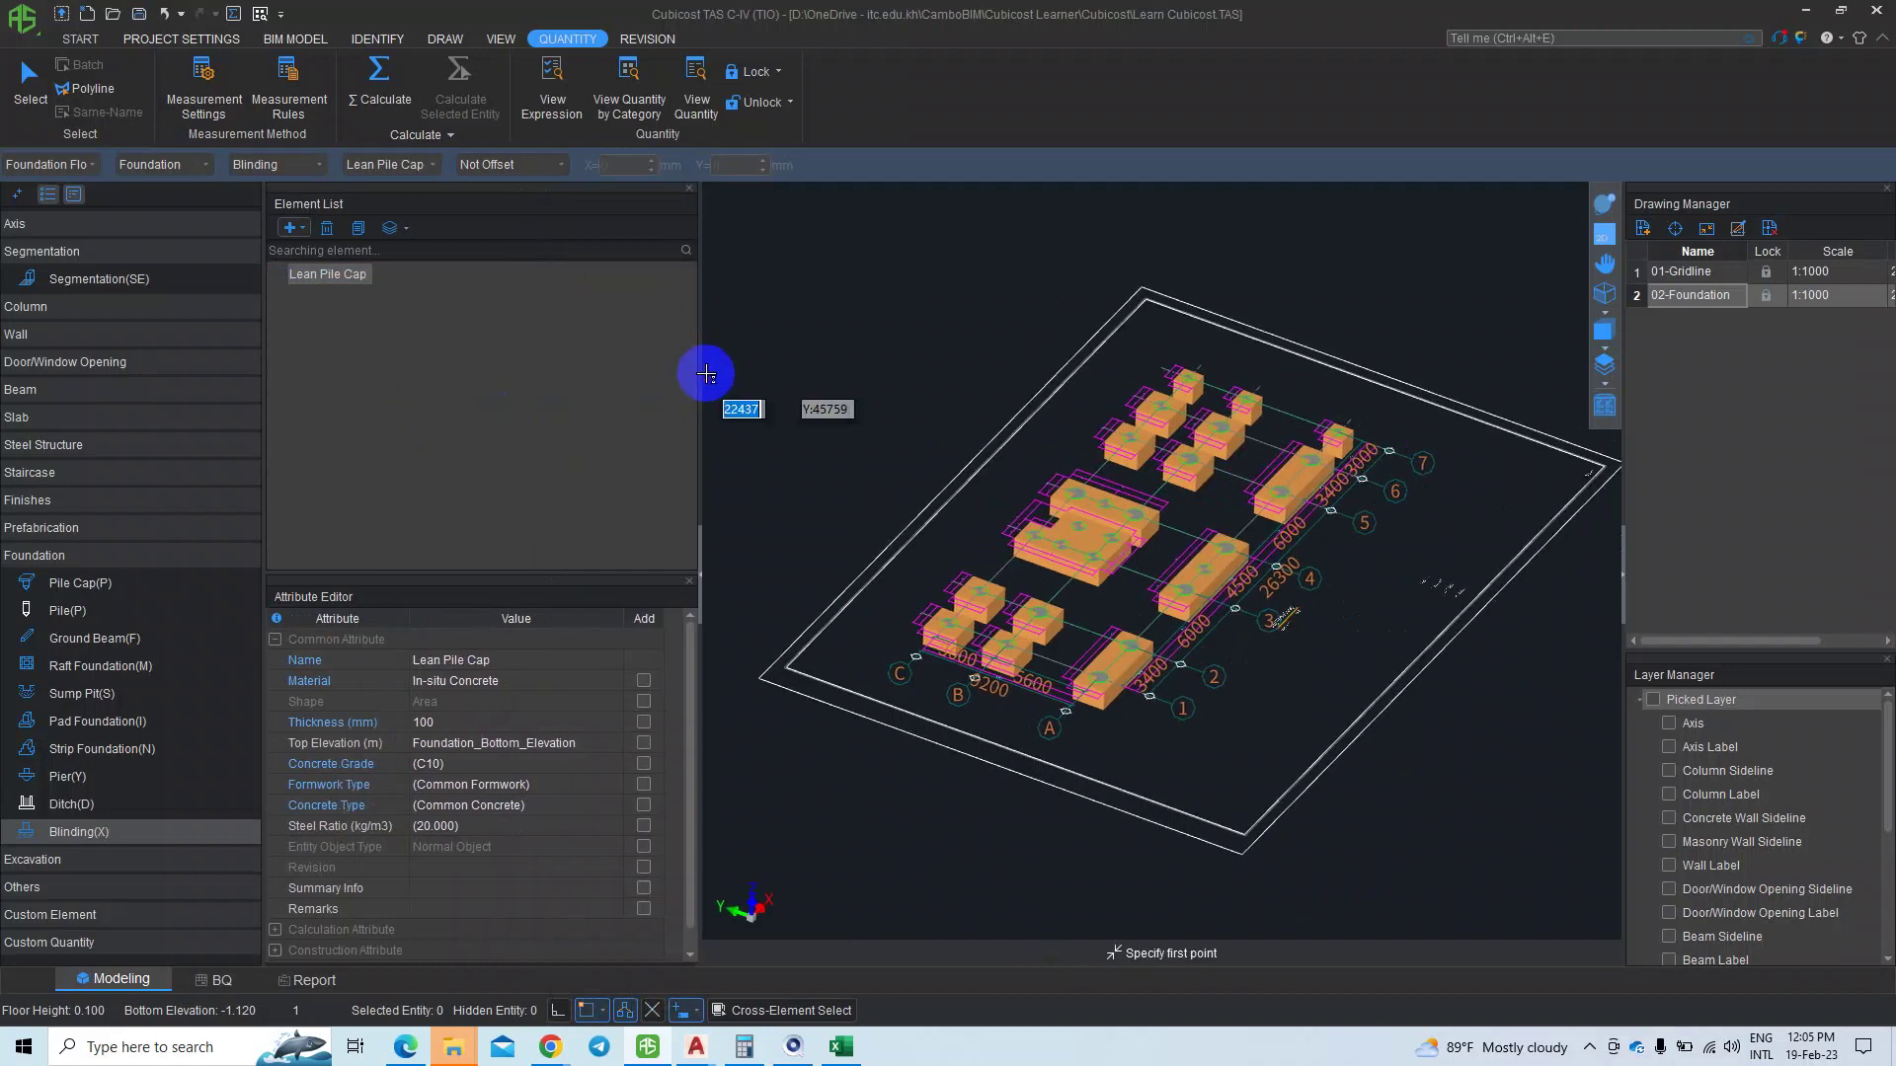
click(472, 723)
double_click(473, 735)
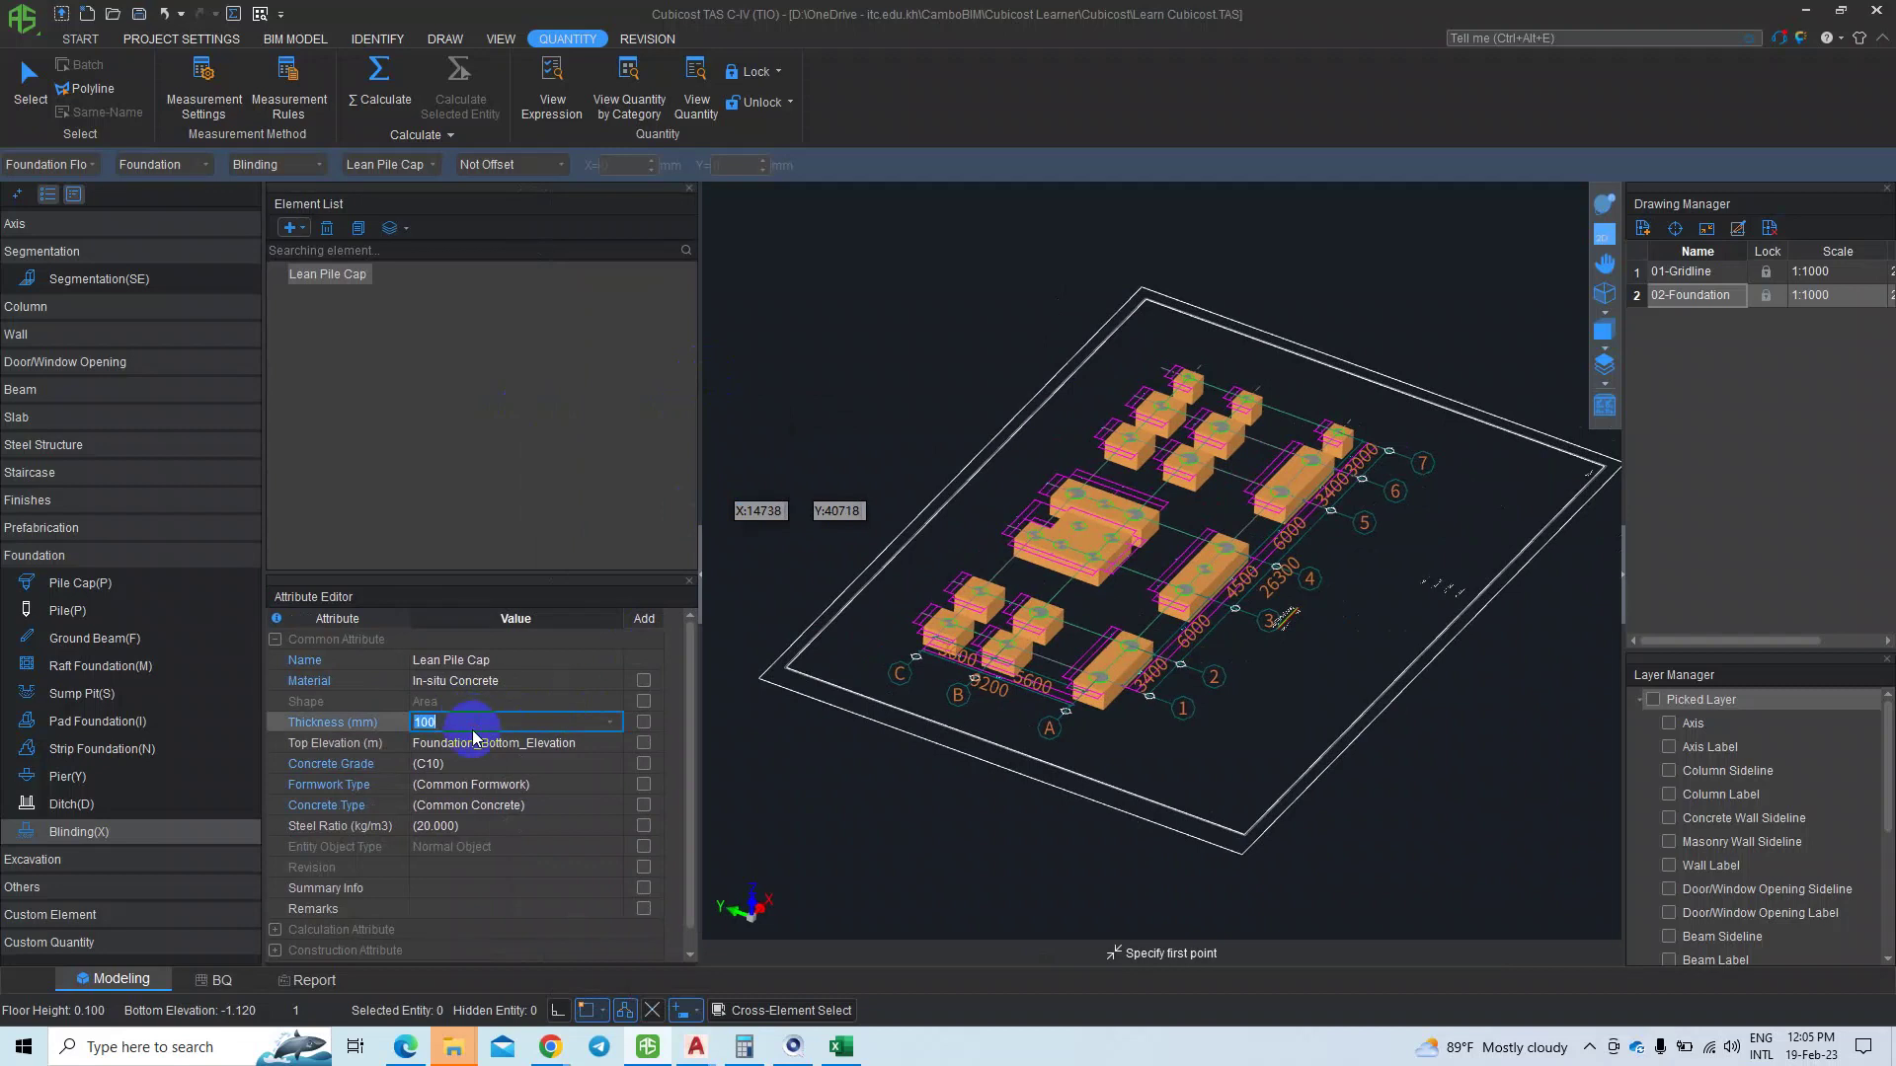
text(50)
key(Return)
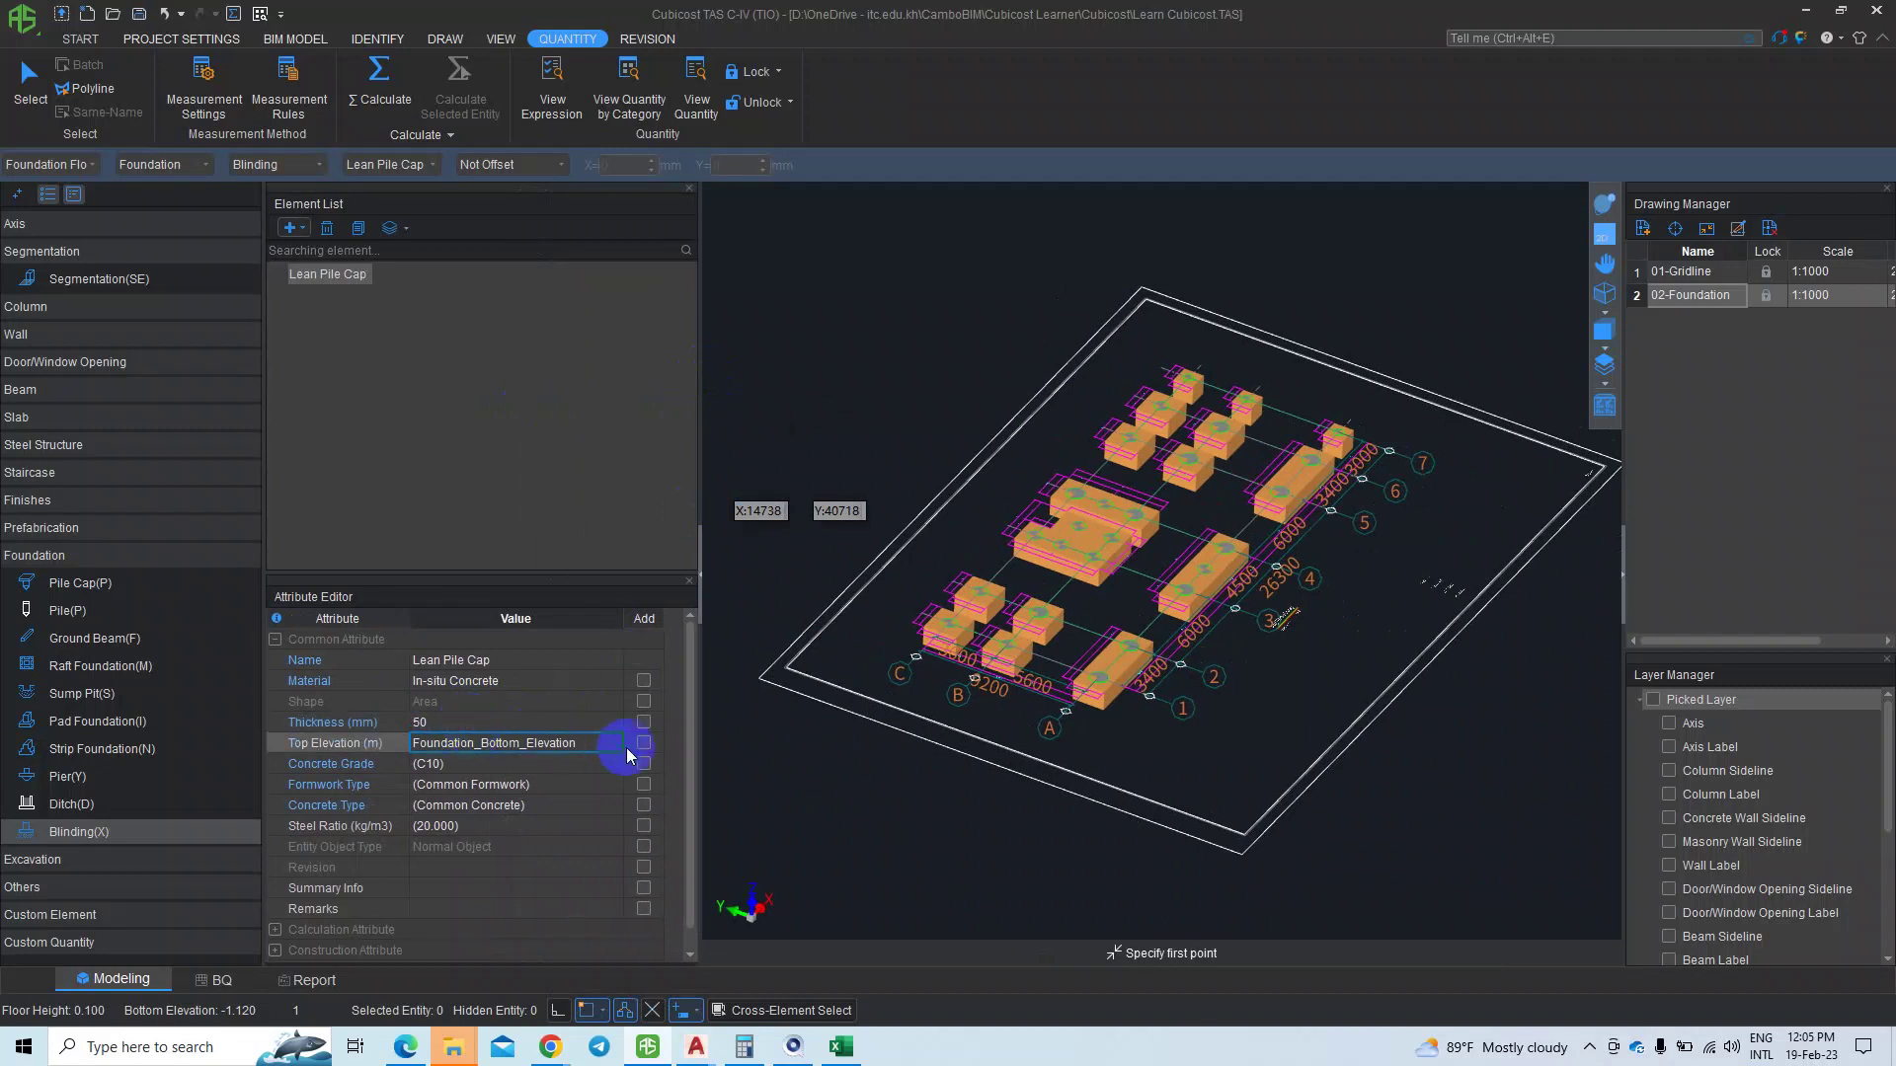
click(643, 722)
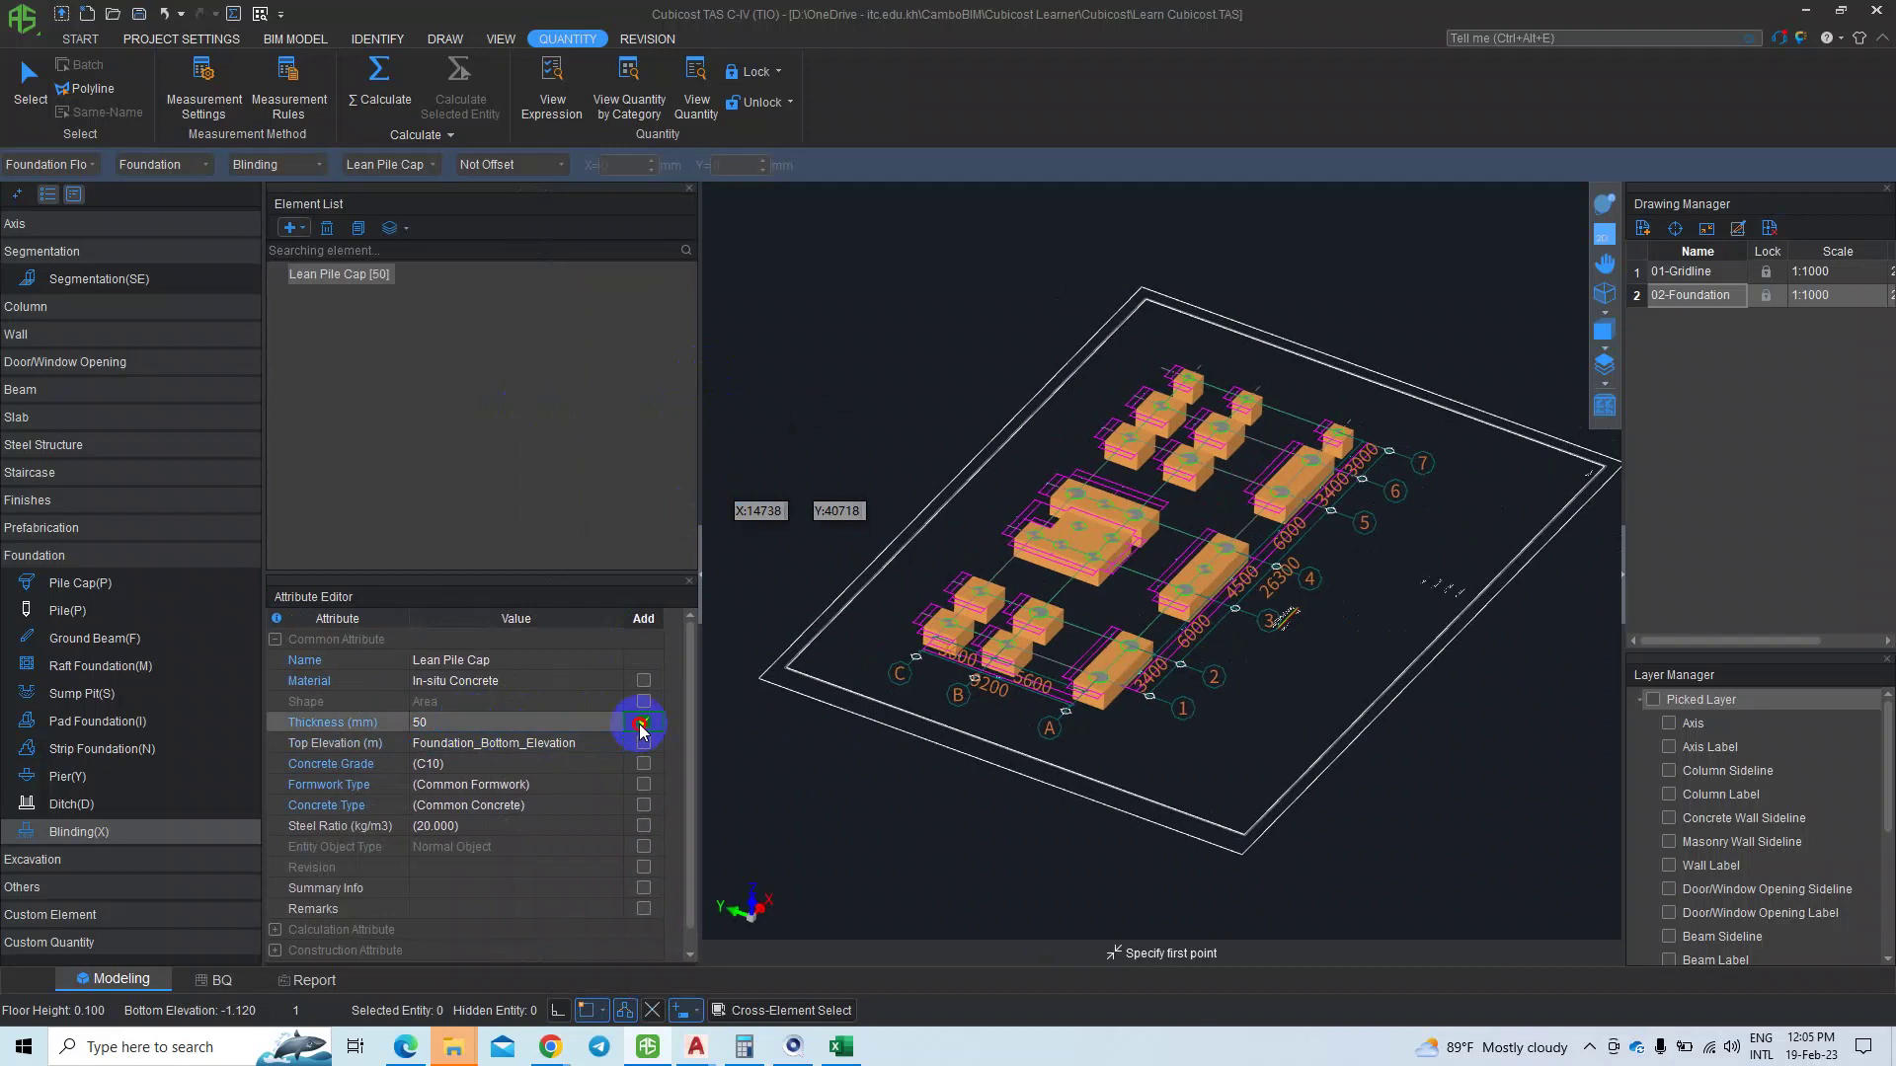
- Review the C10 concrete grade, 50 mm thickness and in-situ concrete material
click(436, 770)
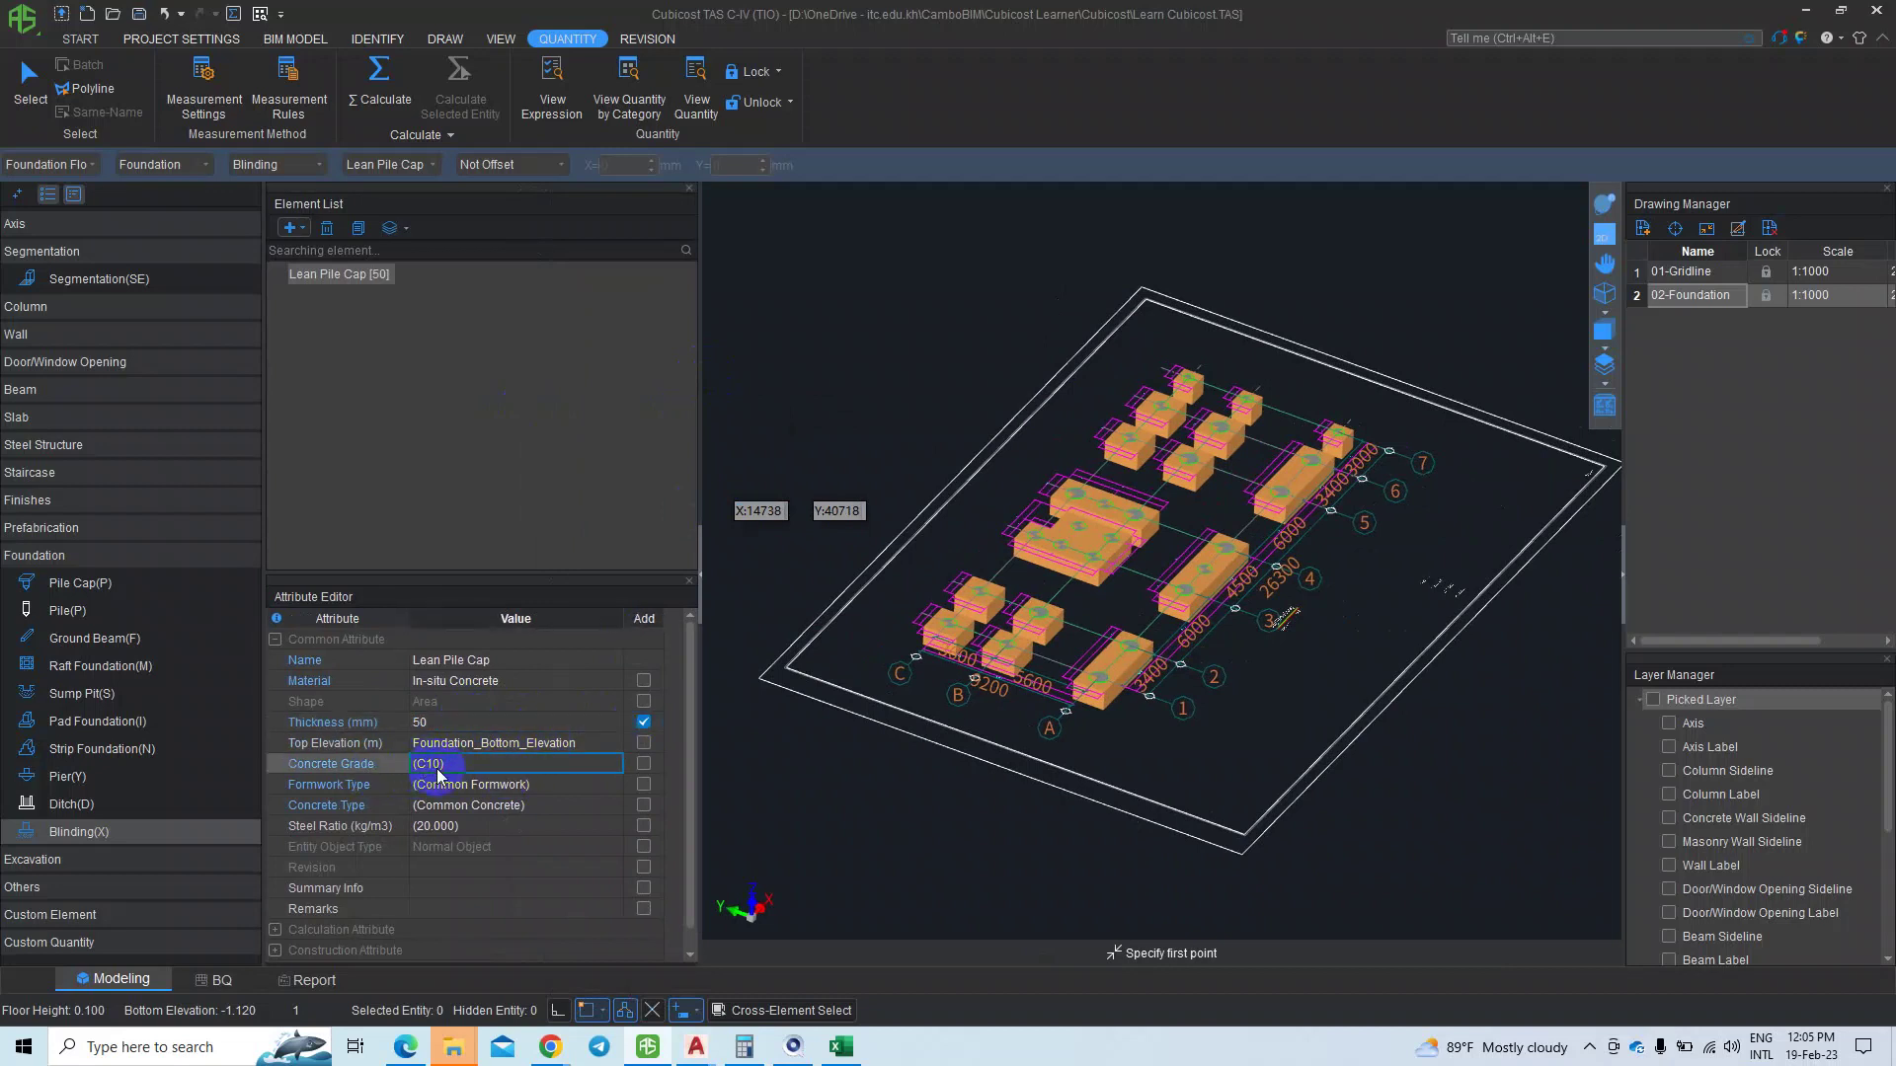
click(483, 723)
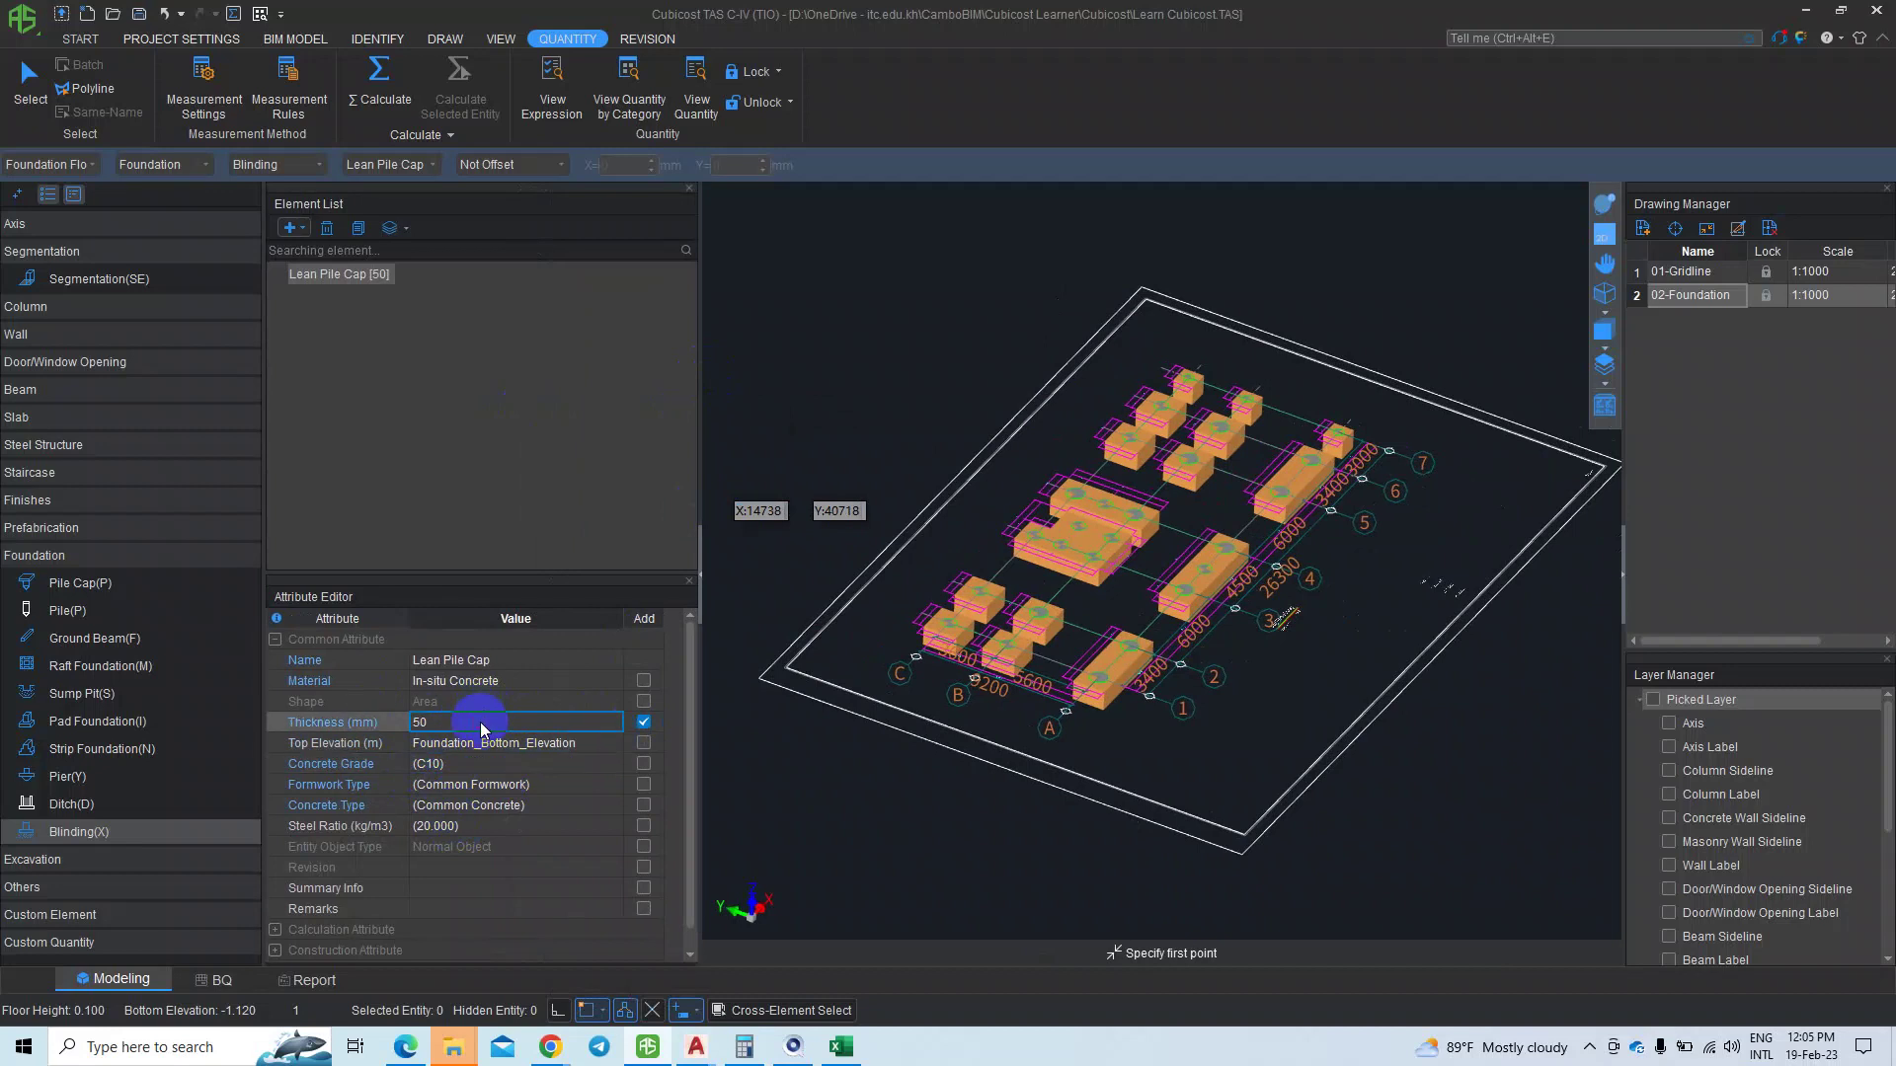
click(513, 683)
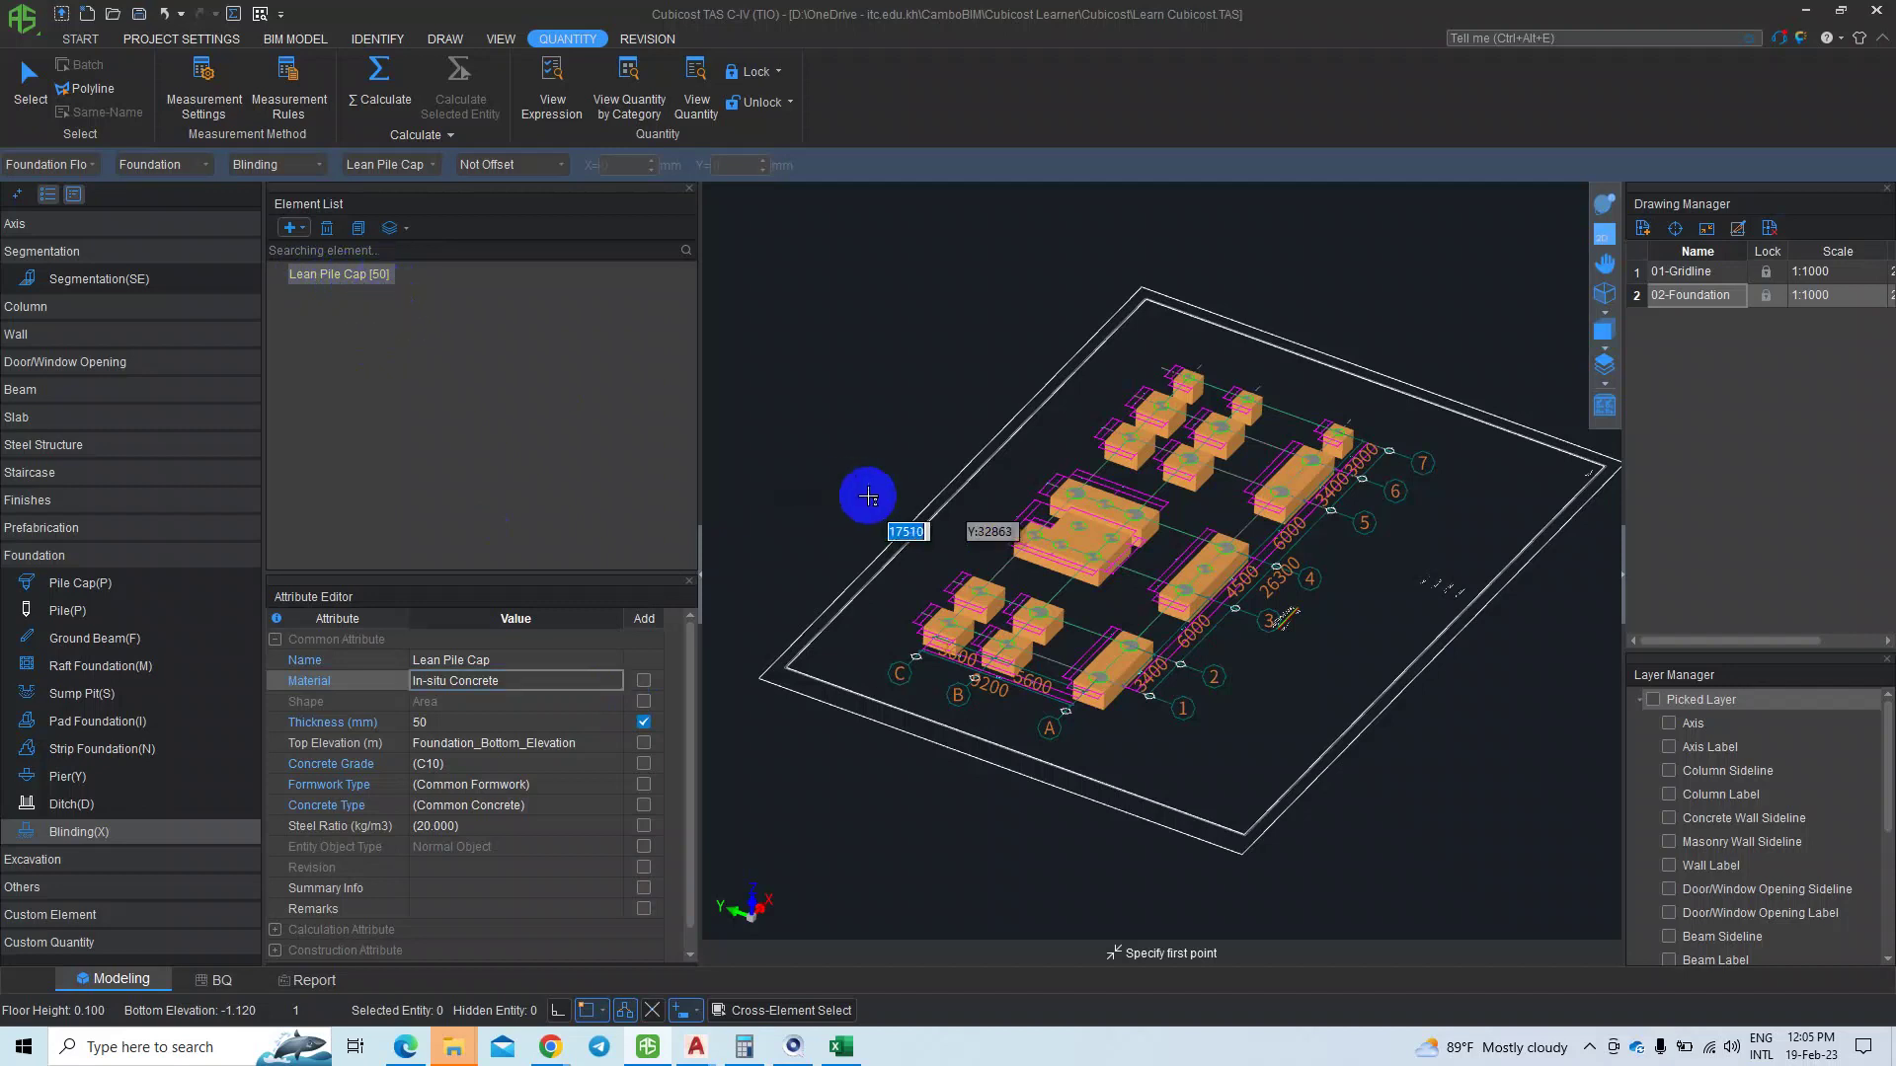
- Bring up the DRAW ribbon tools and zoom around the foundation model
scroll(869, 493, down, 2)
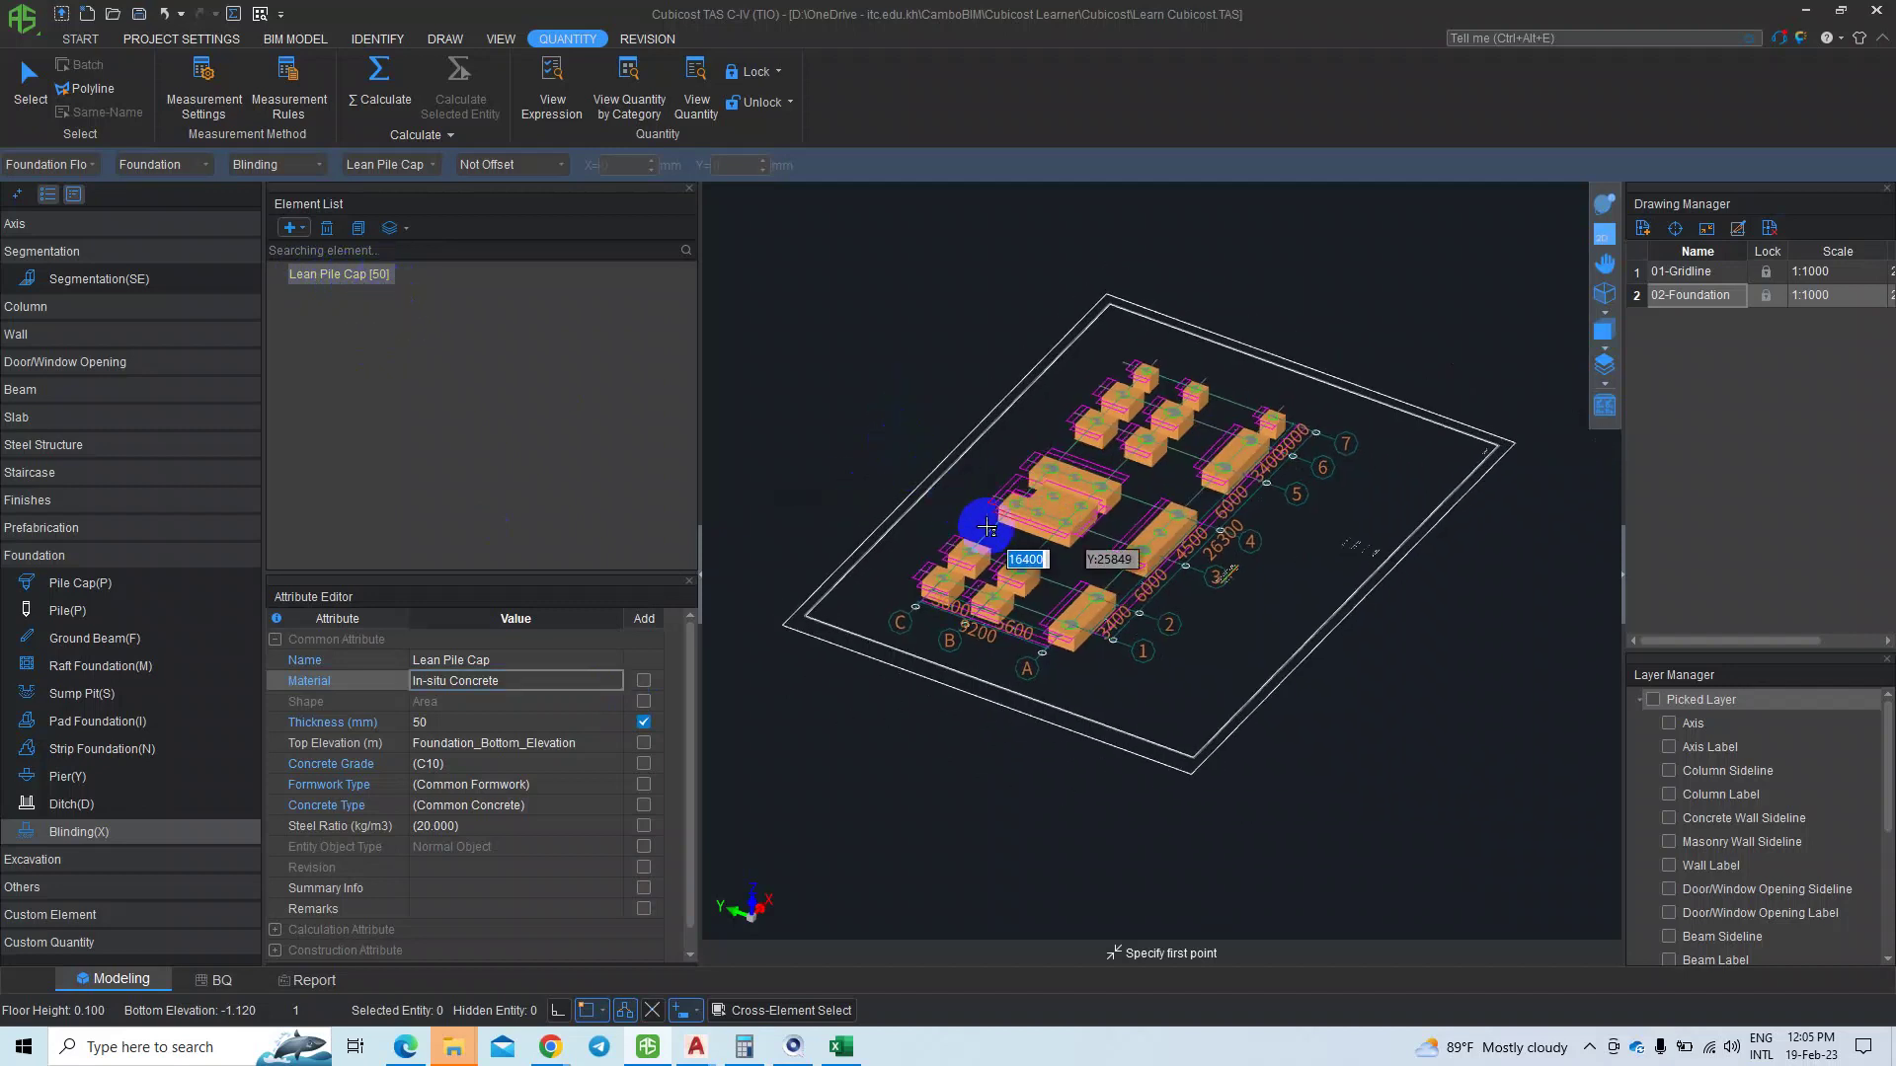
scroll(1123, 592, down, 1)
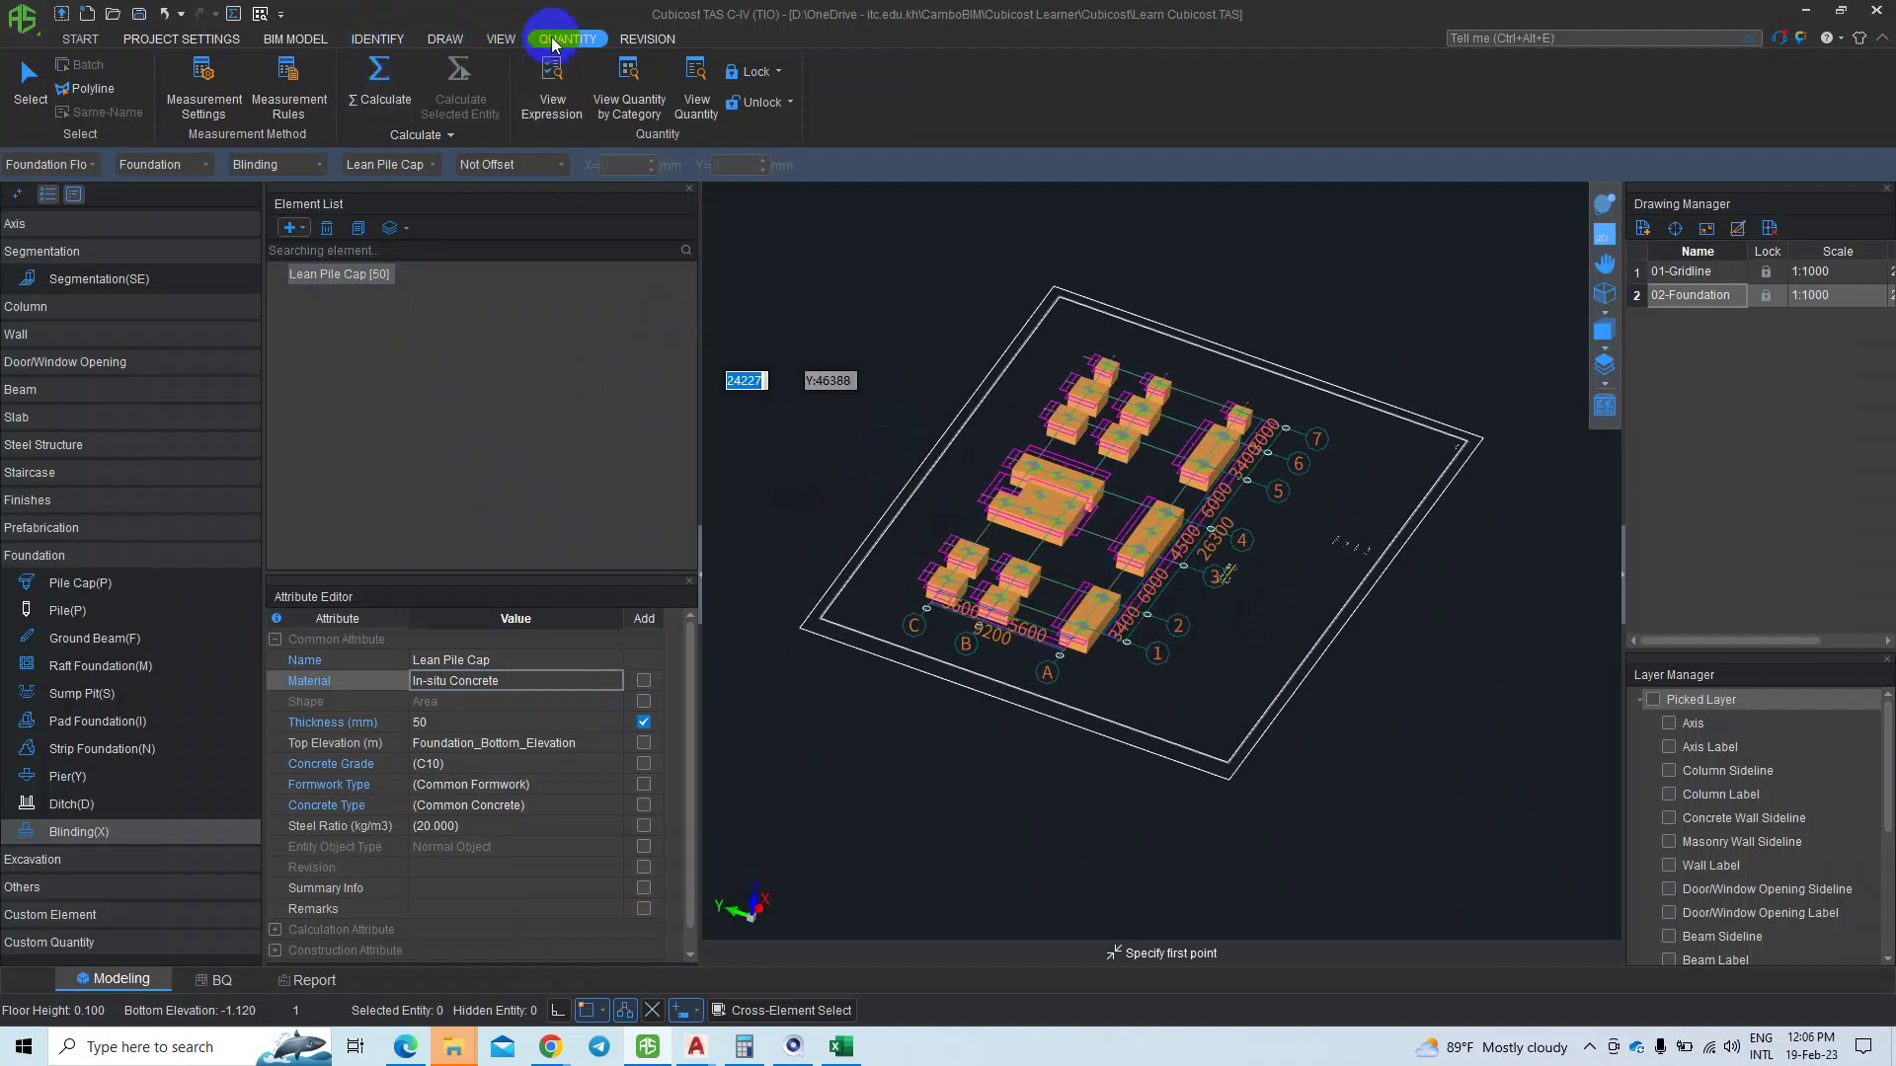
click(444, 38)
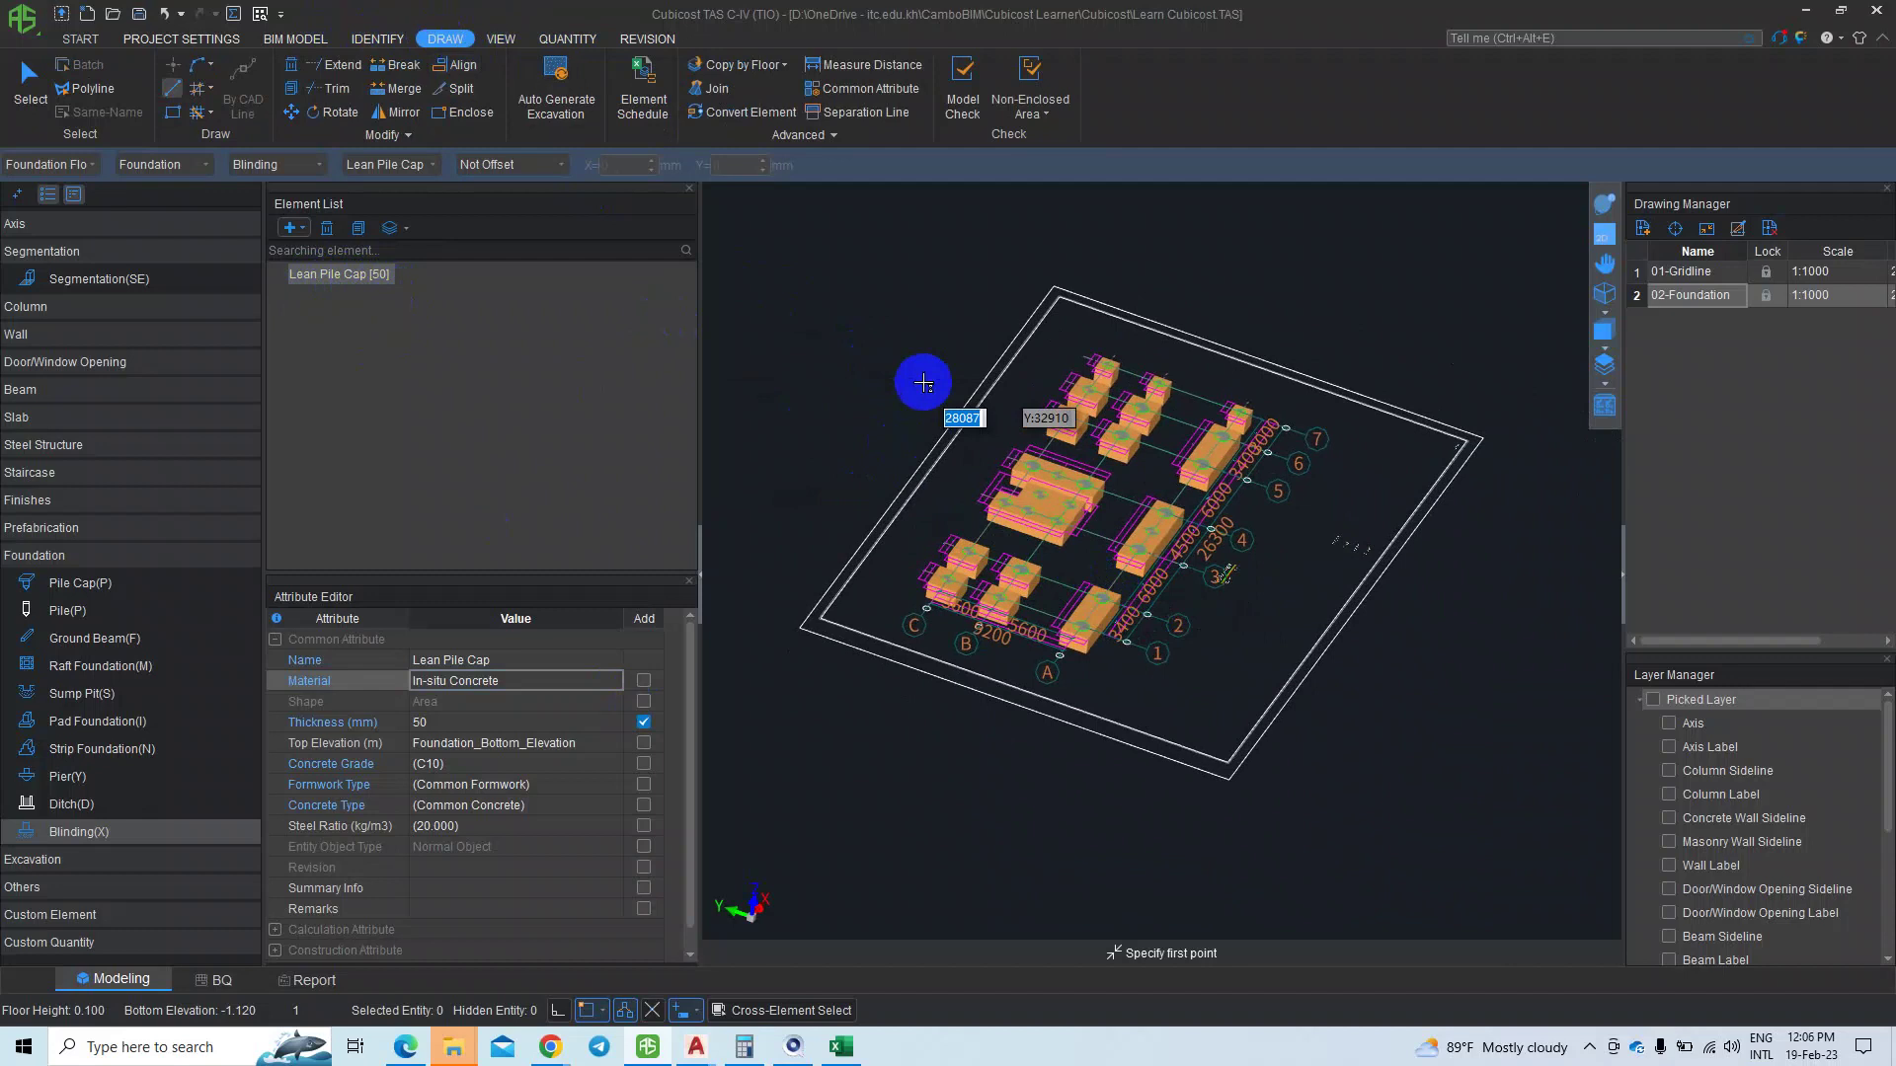
scroll(839, 382, down, 1)
scroll(875, 379, down, 1)
scroll(919, 425, up, 1)
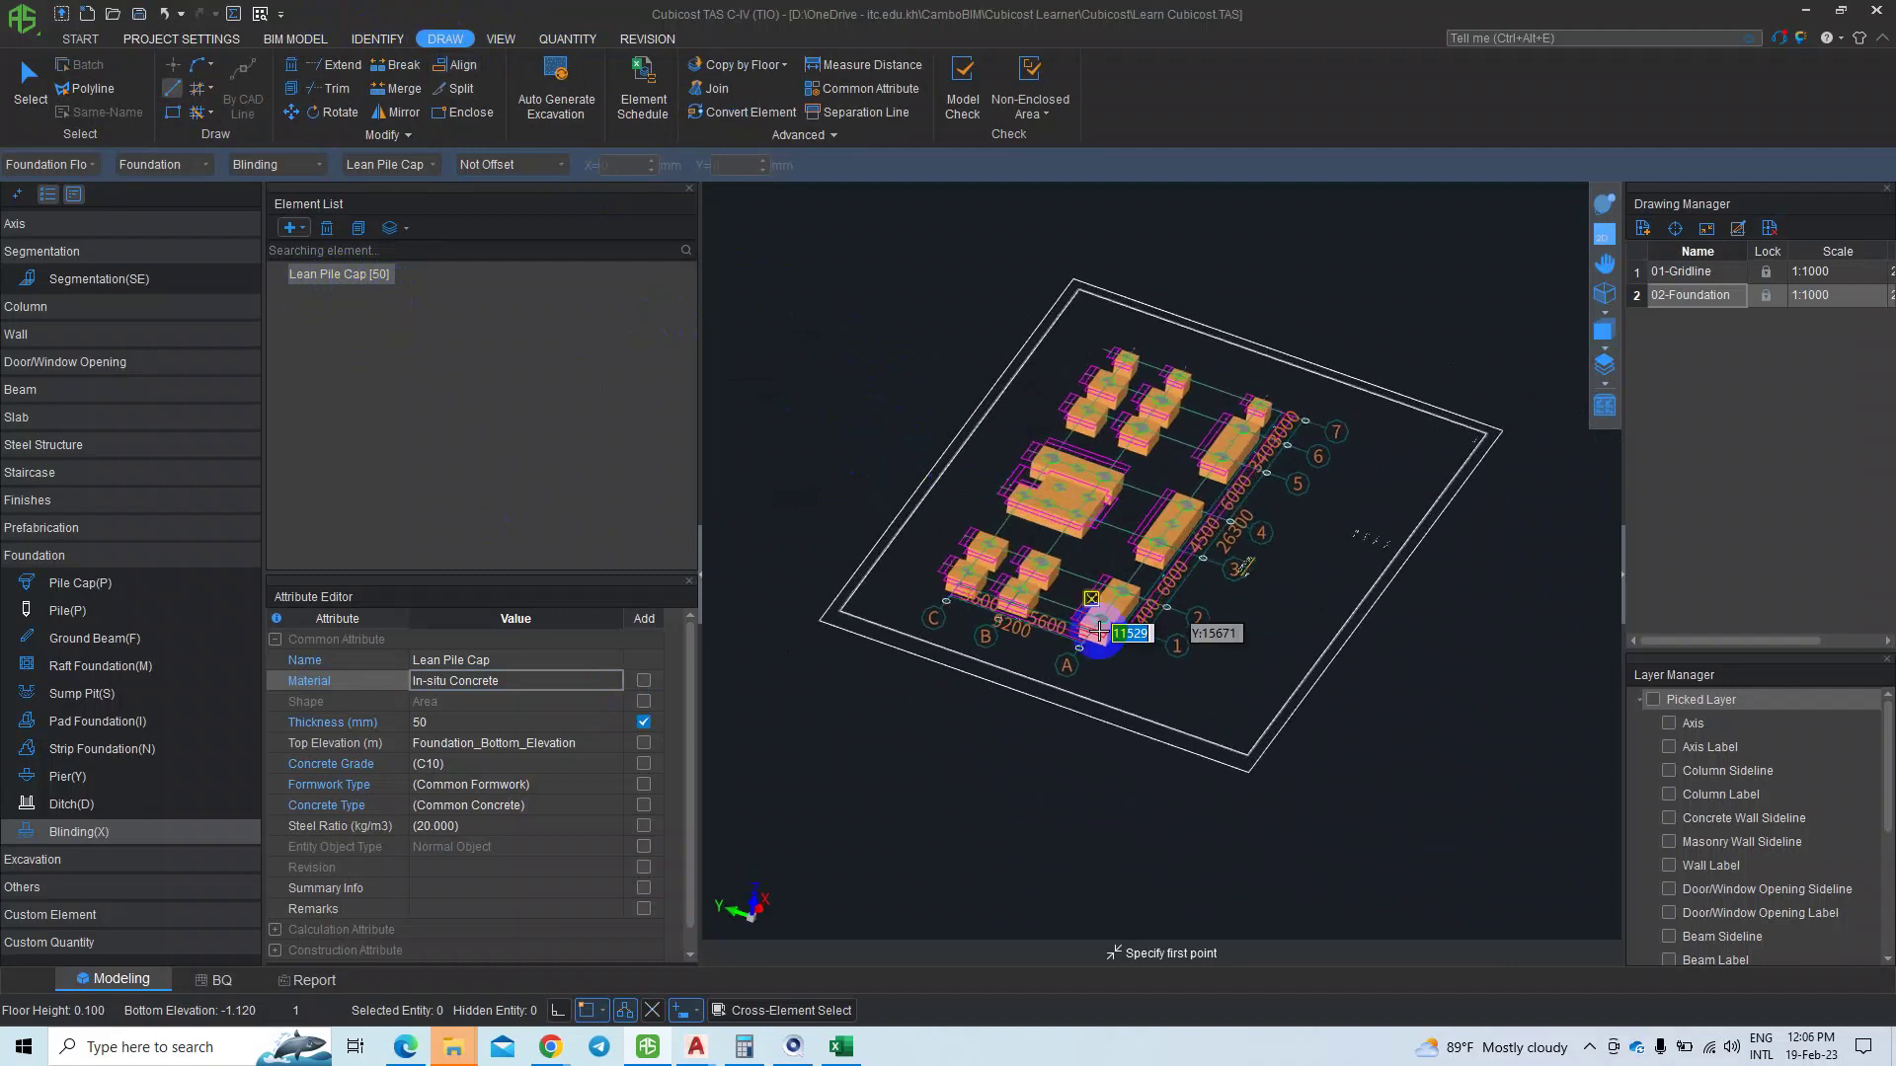
scroll(1096, 642, up, 2)
scroll(1107, 659, up, 2)
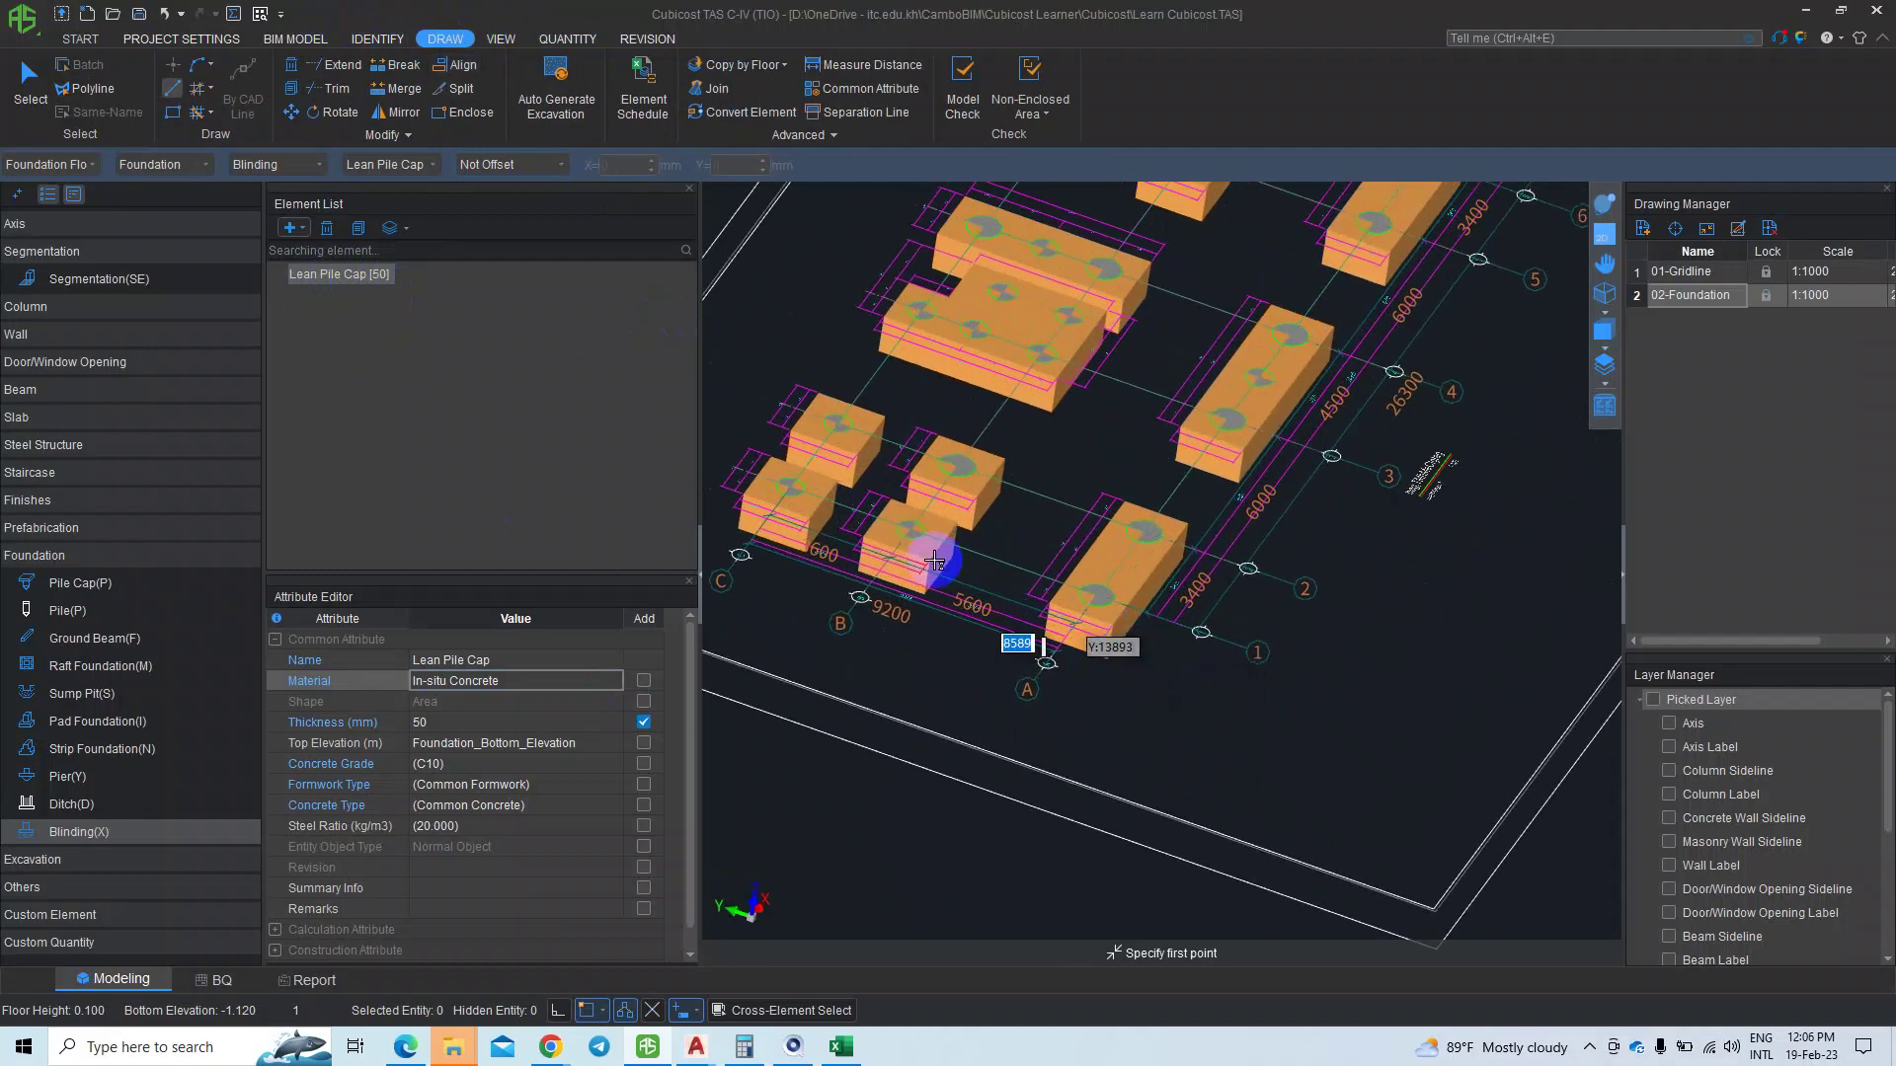
- Switch the canvas to a flat 2D top view with Ctrl+Home and zoom to fit
key(ctrl+Home)
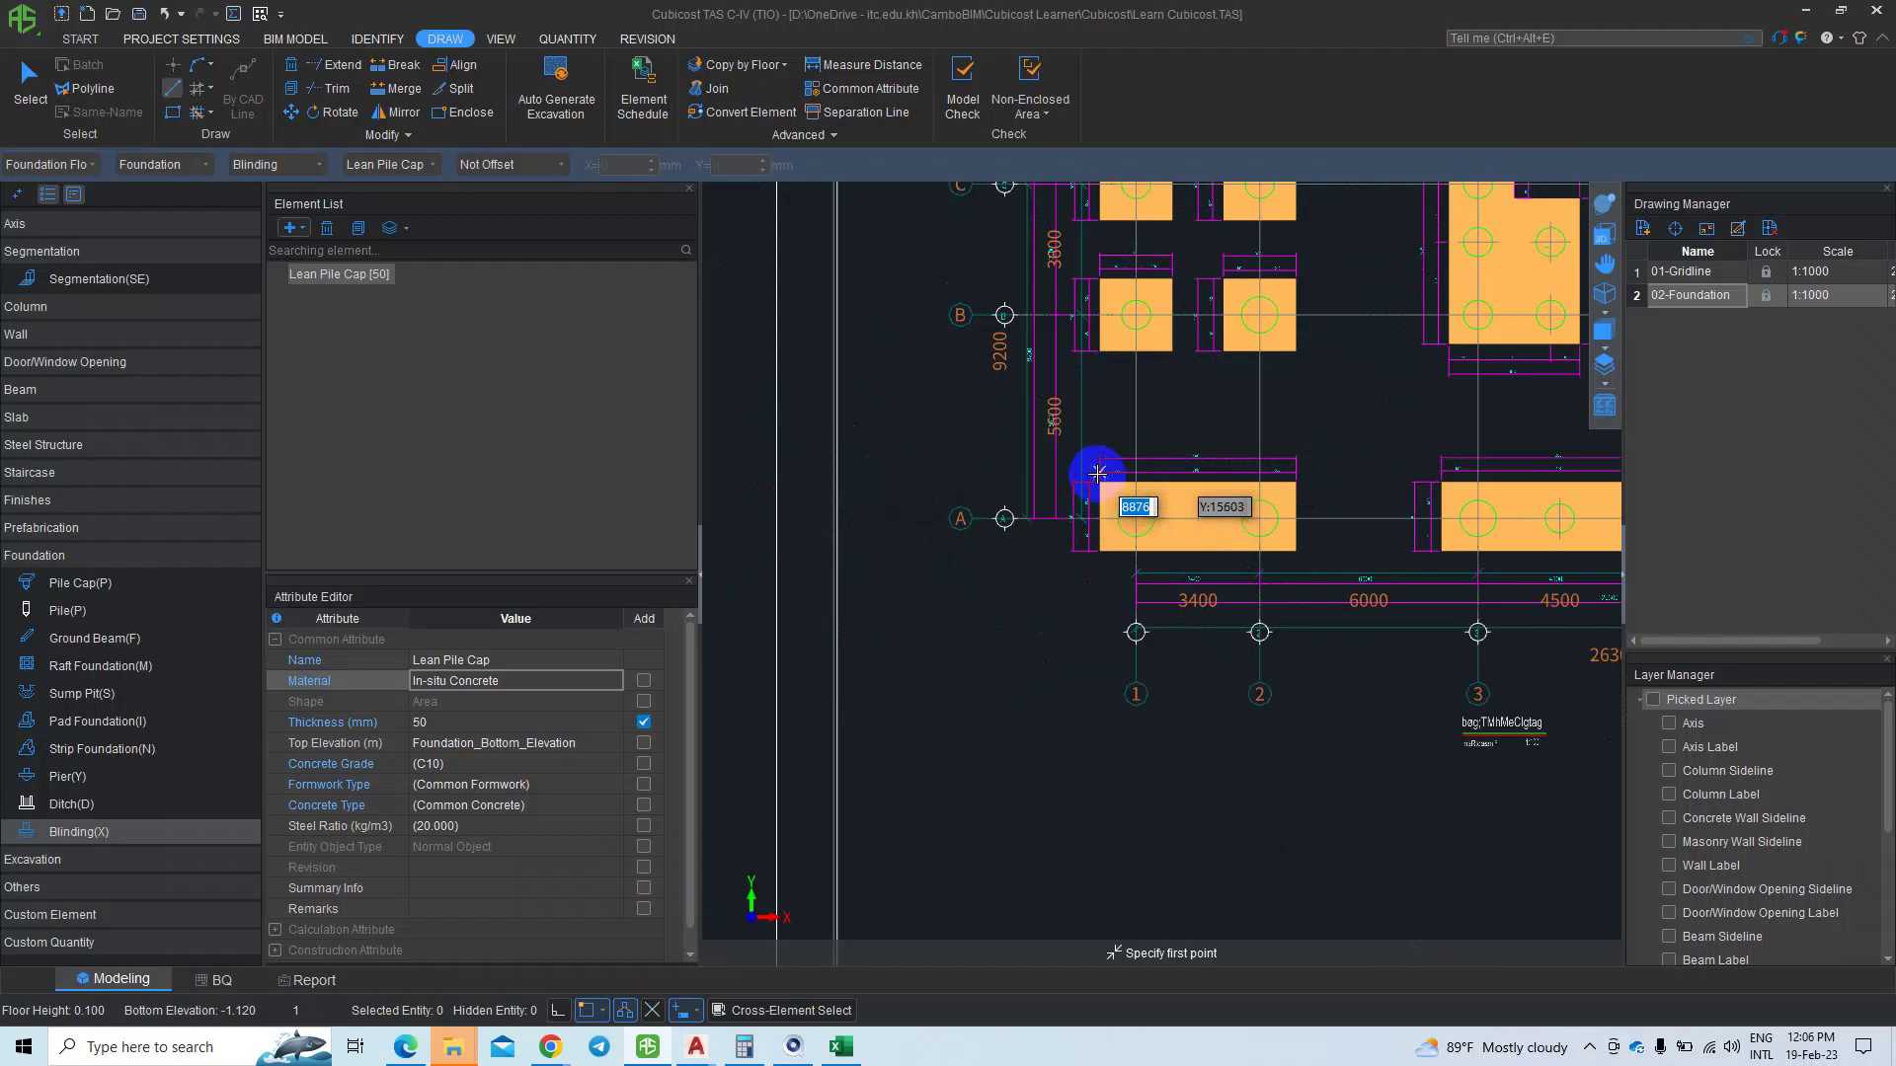
scroll(1100, 643, down, 2)
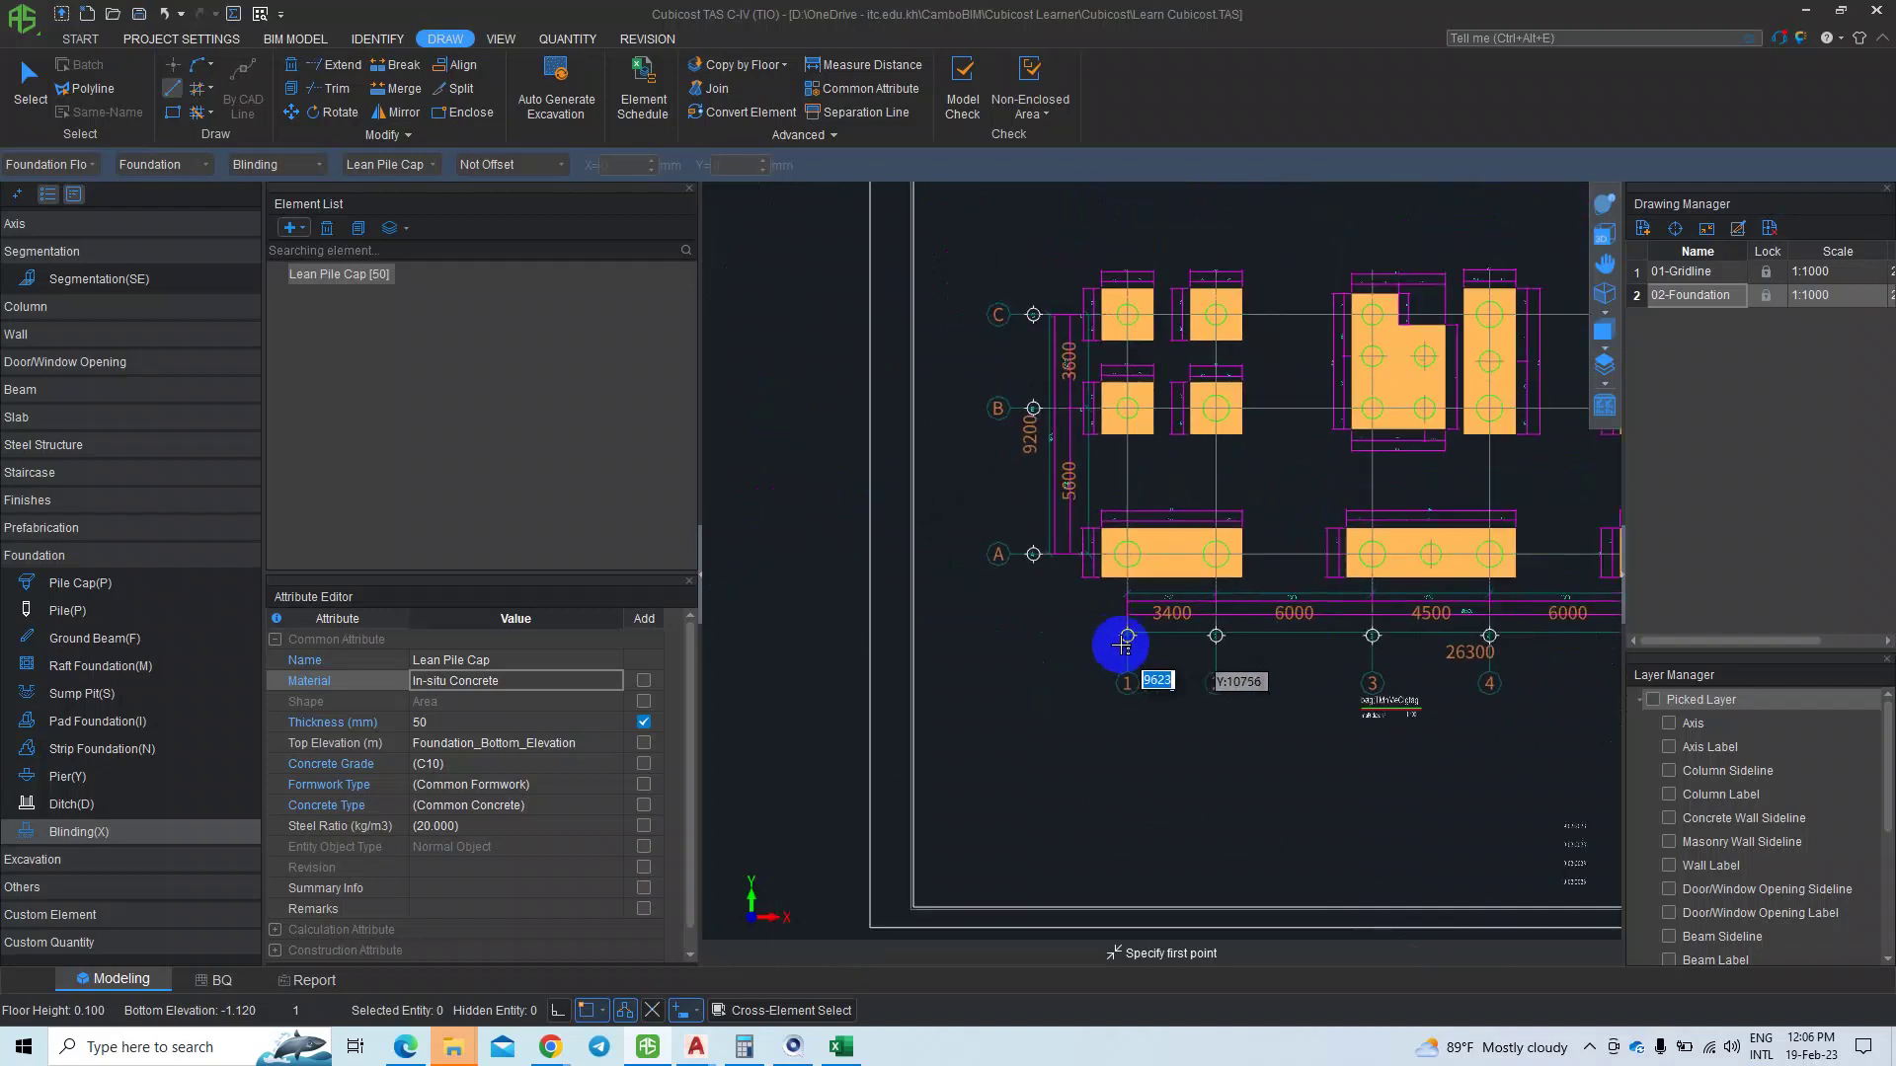
scroll(1122, 643, down, 2)
scroll(1086, 632, down, 2)
scroll(982, 553, up, 1)
scroll(967, 494, down, 1)
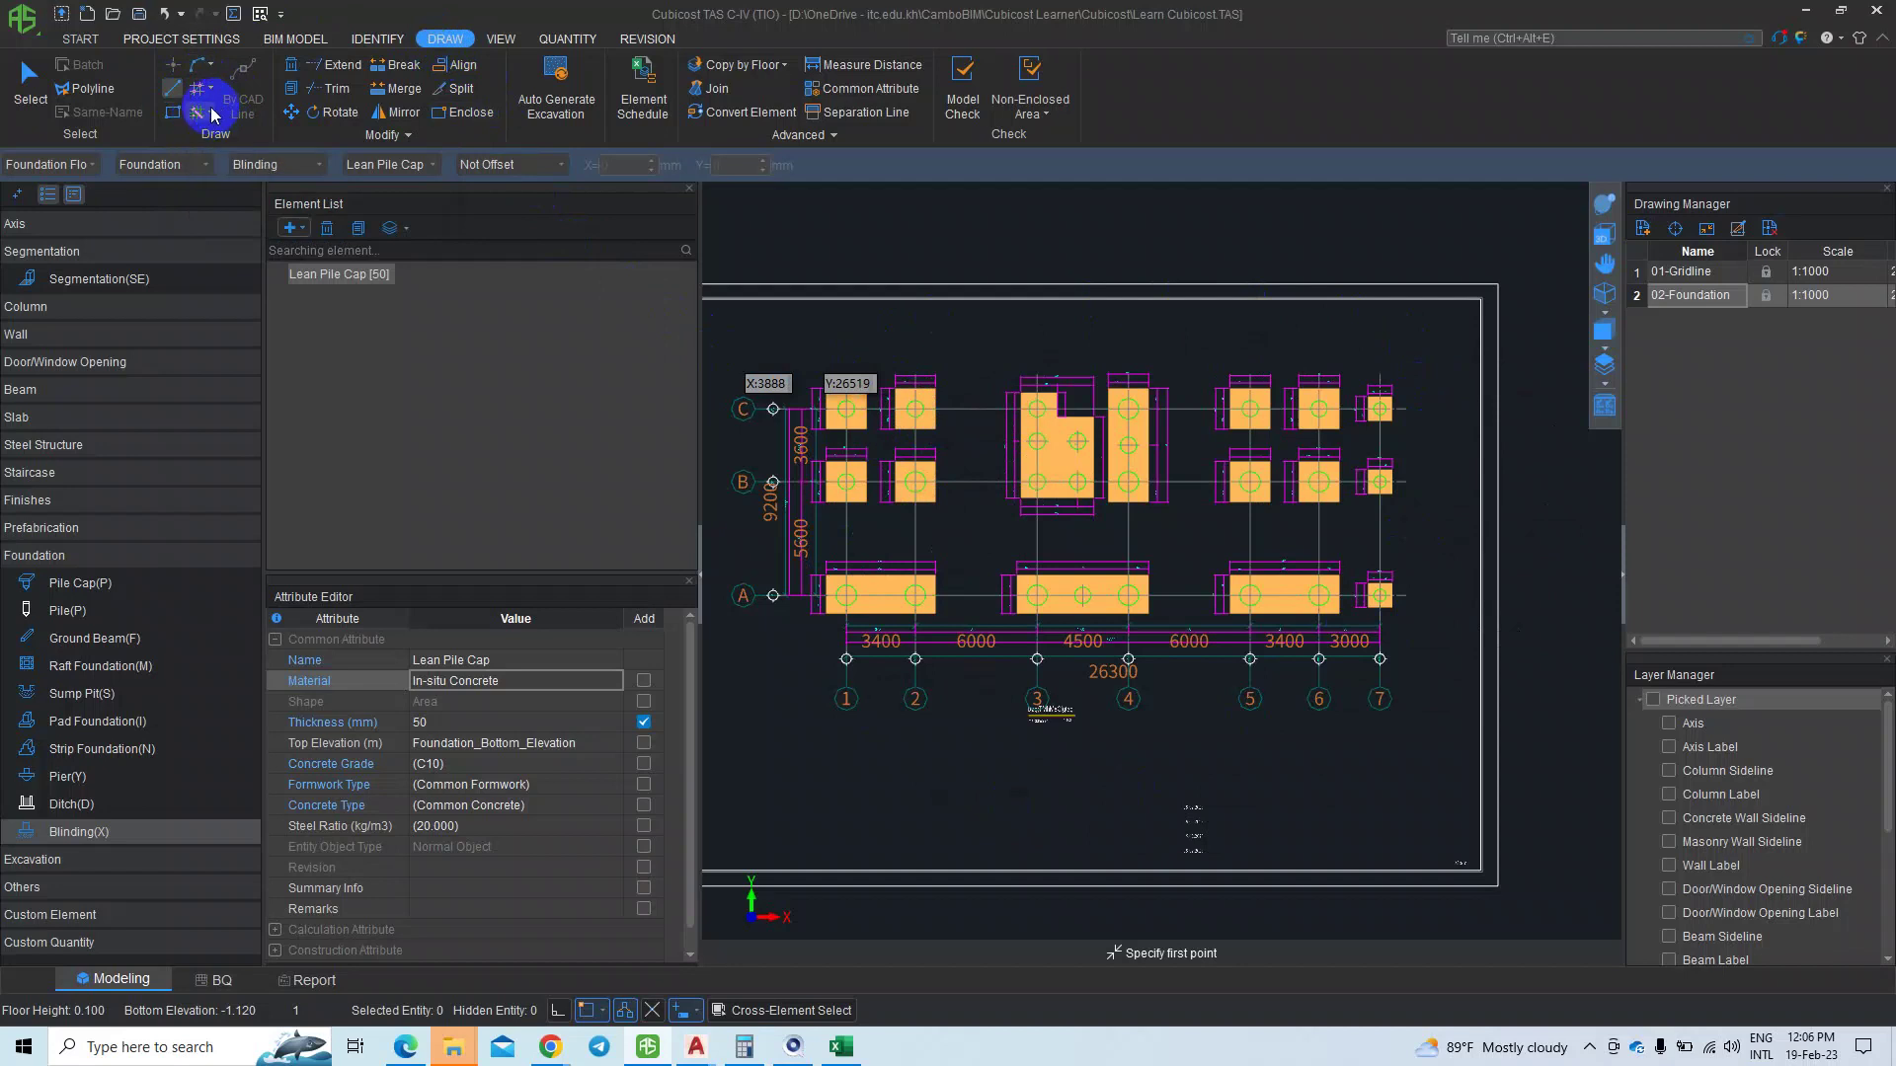
- Start Intelligent Layout of blinding under pile caps and try box-selecting the caps
click(211, 112)
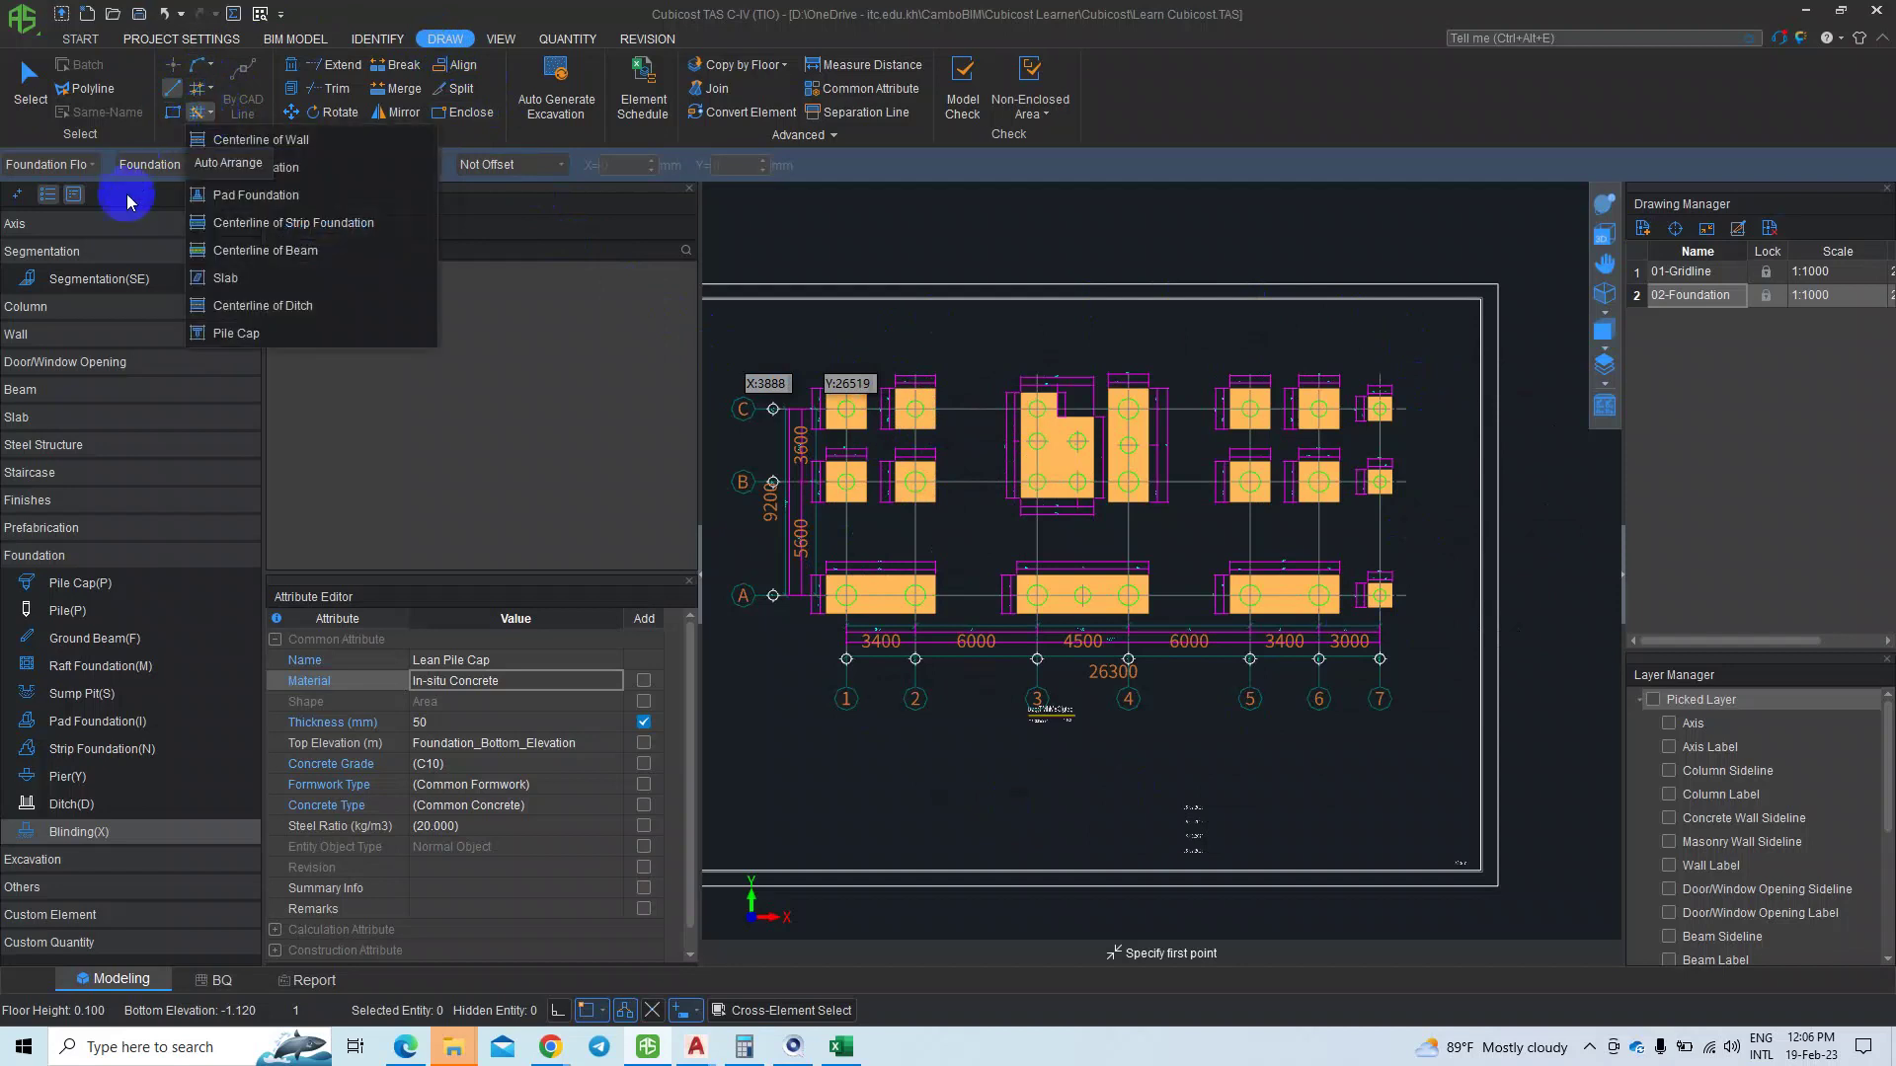
click(233, 337)
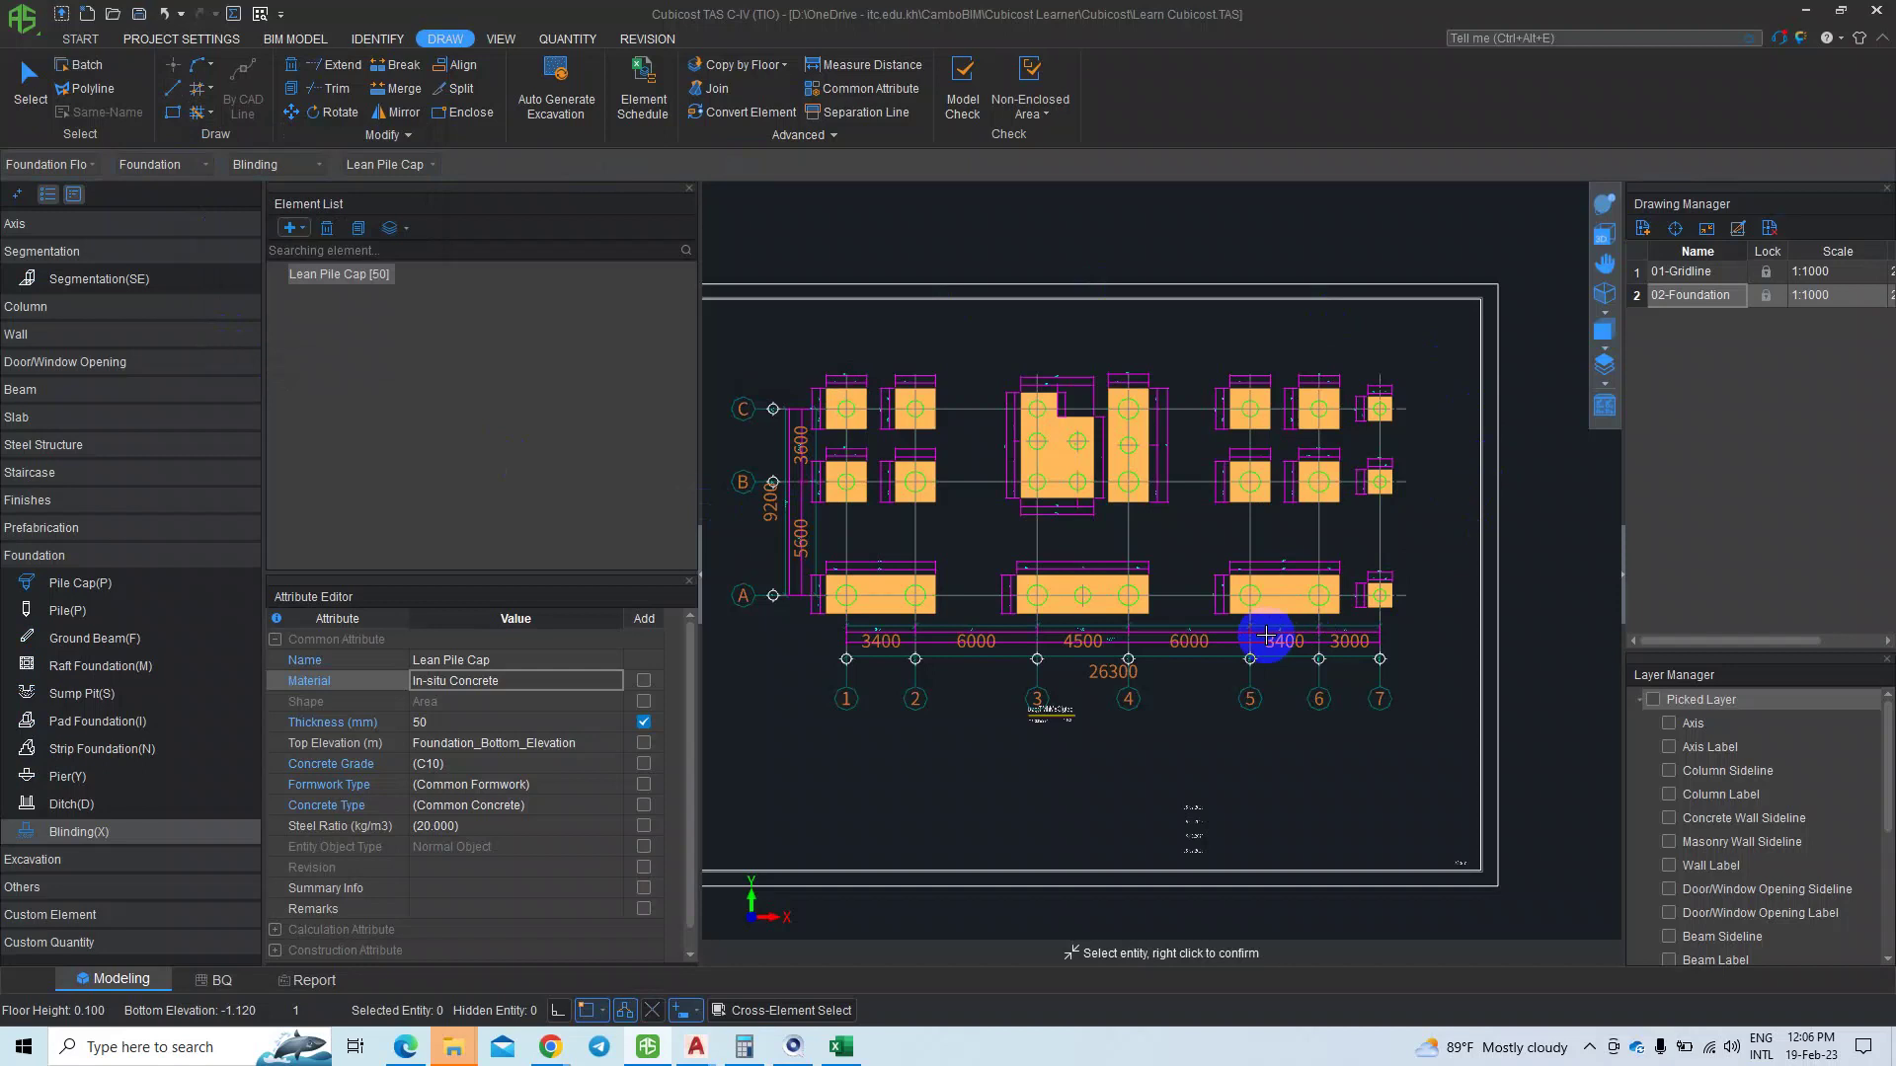
click(783, 349)
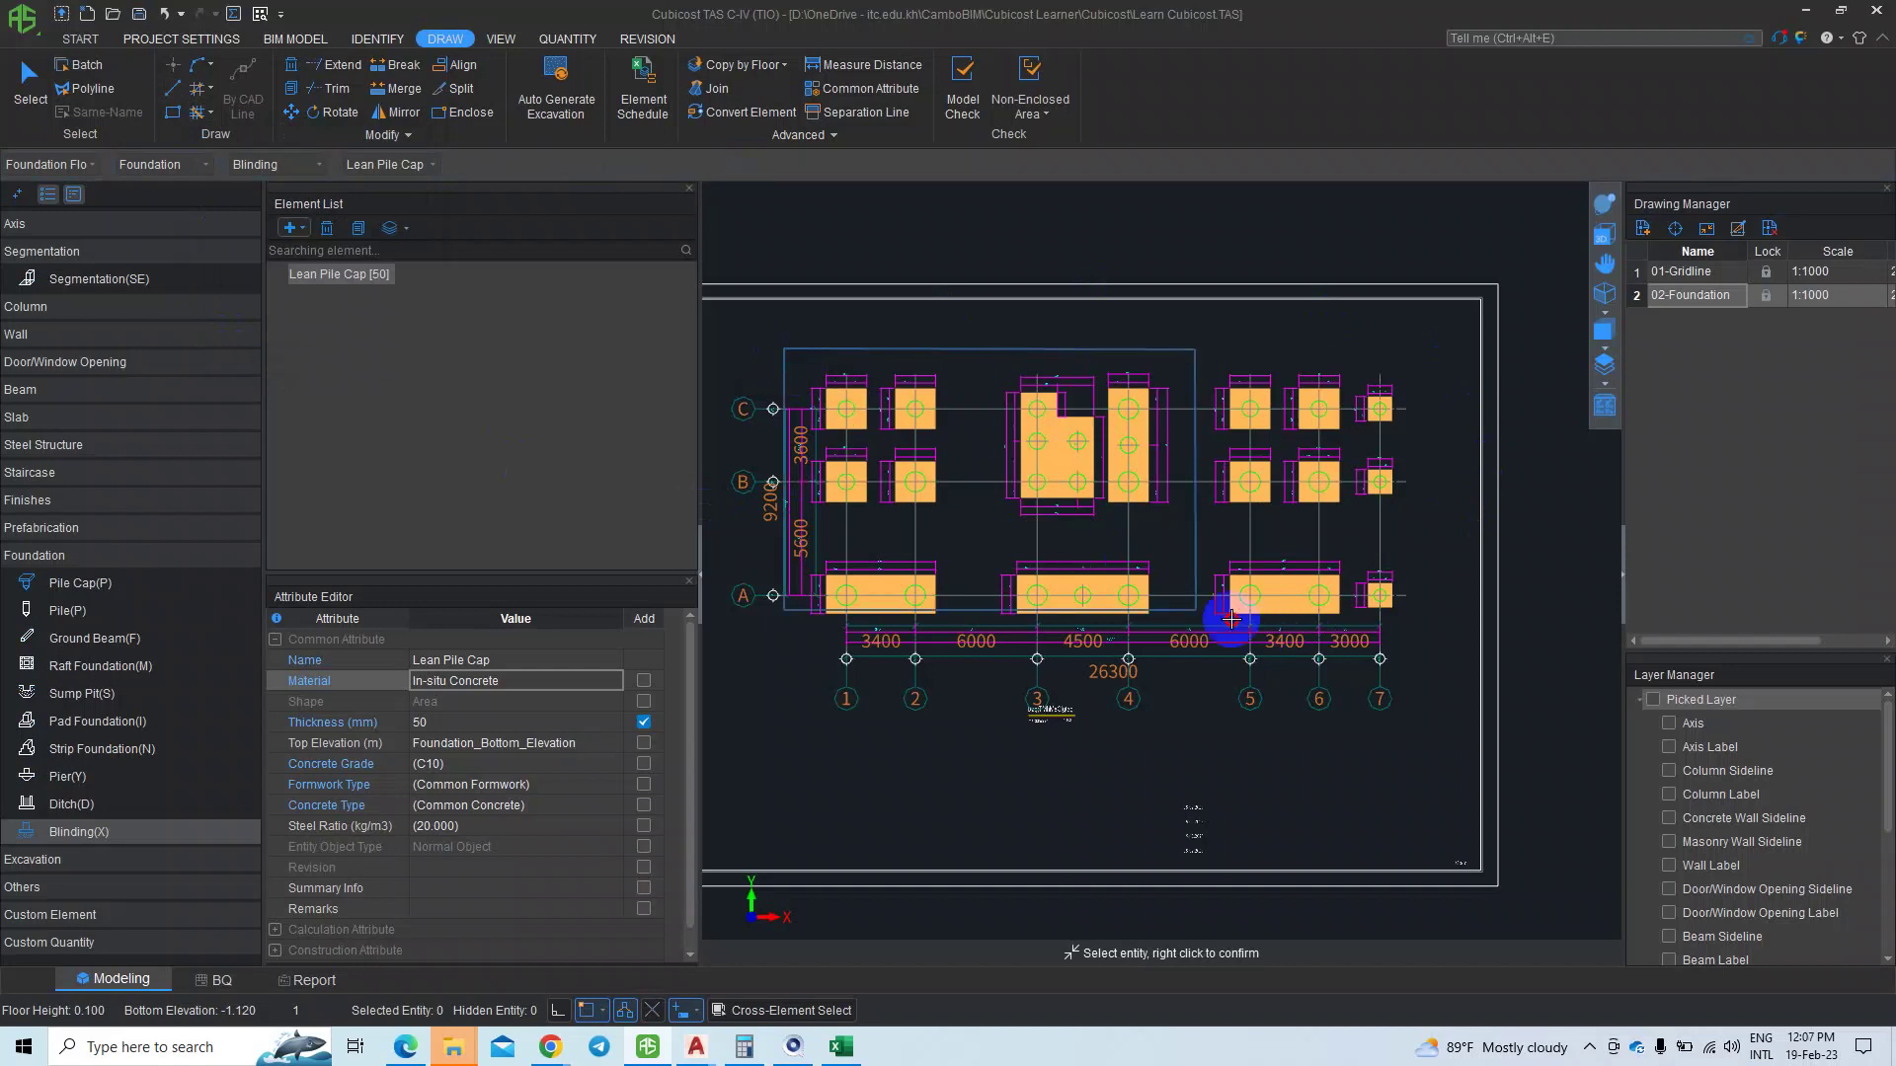
click(1447, 690)
scroll(1443, 690, down, 1)
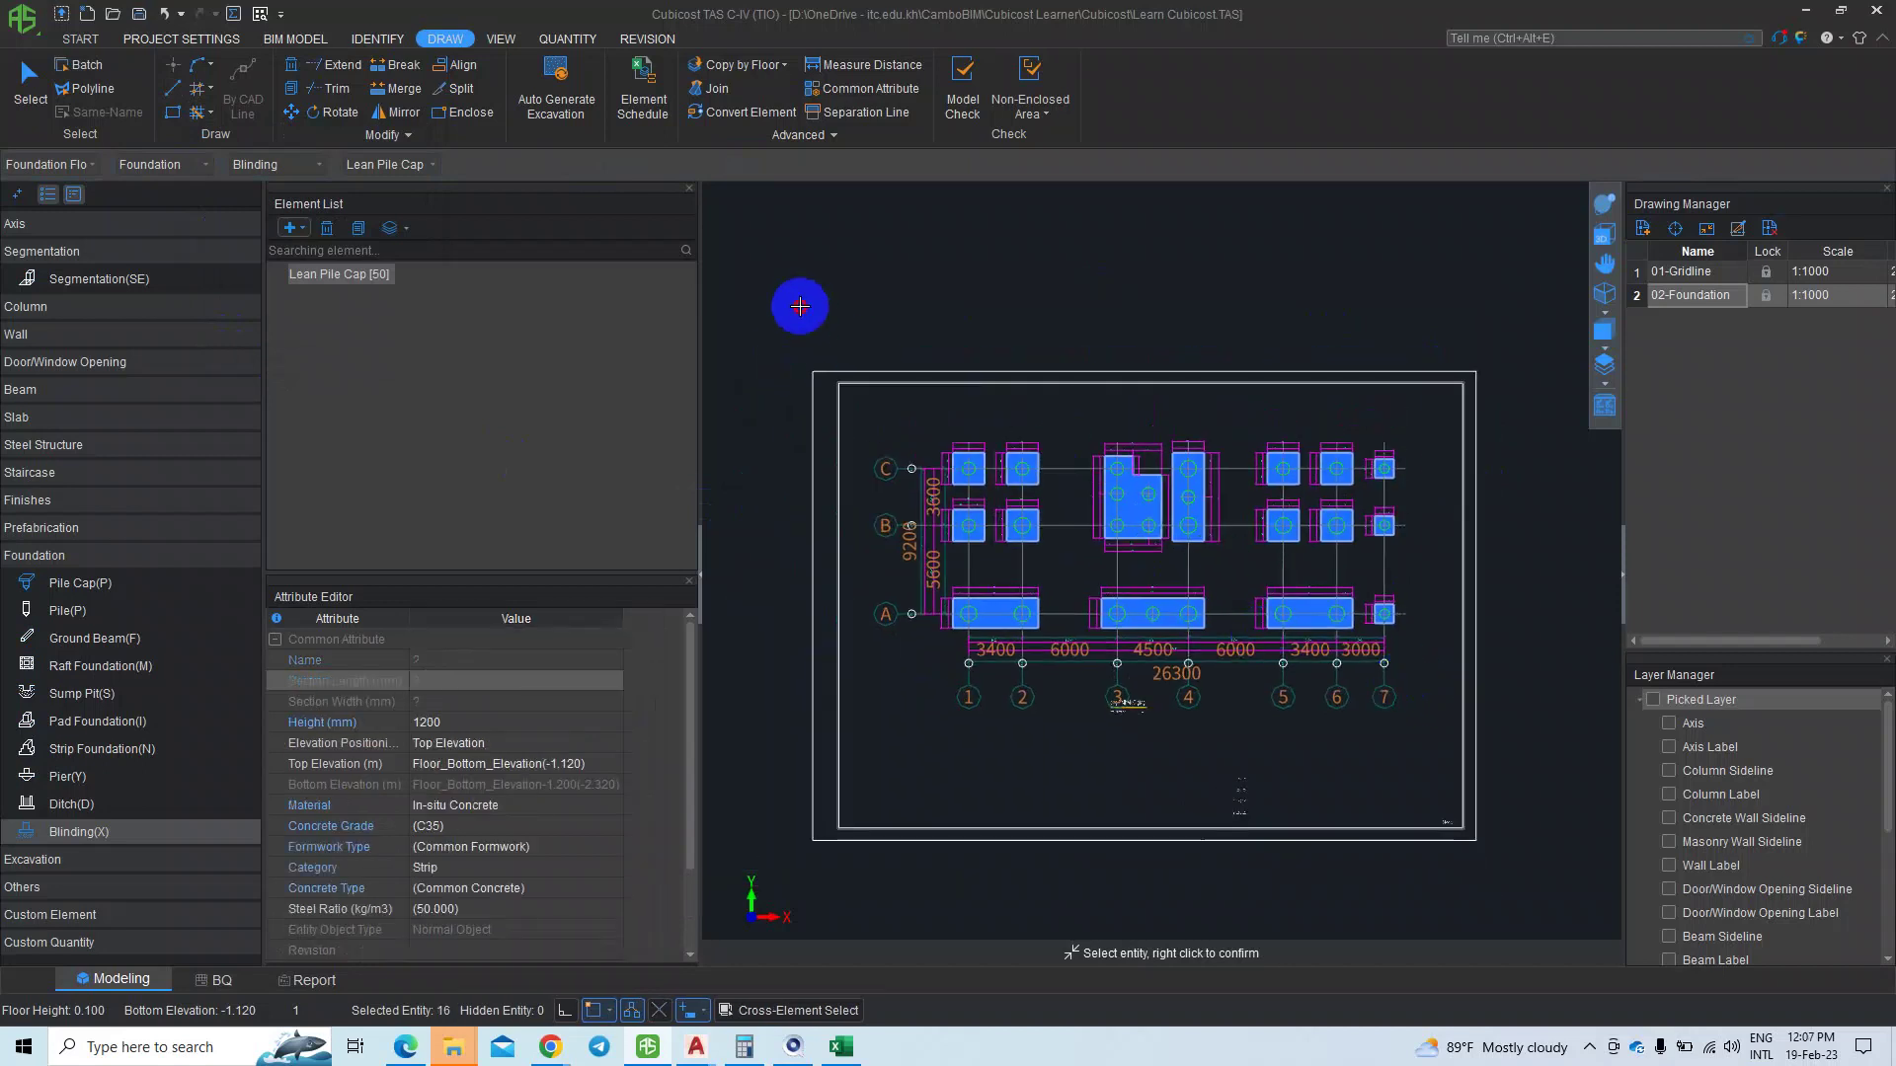
right_click(1481, 728)
- Window-select all 16 pile caps across the foundation plan
click(760, 327)
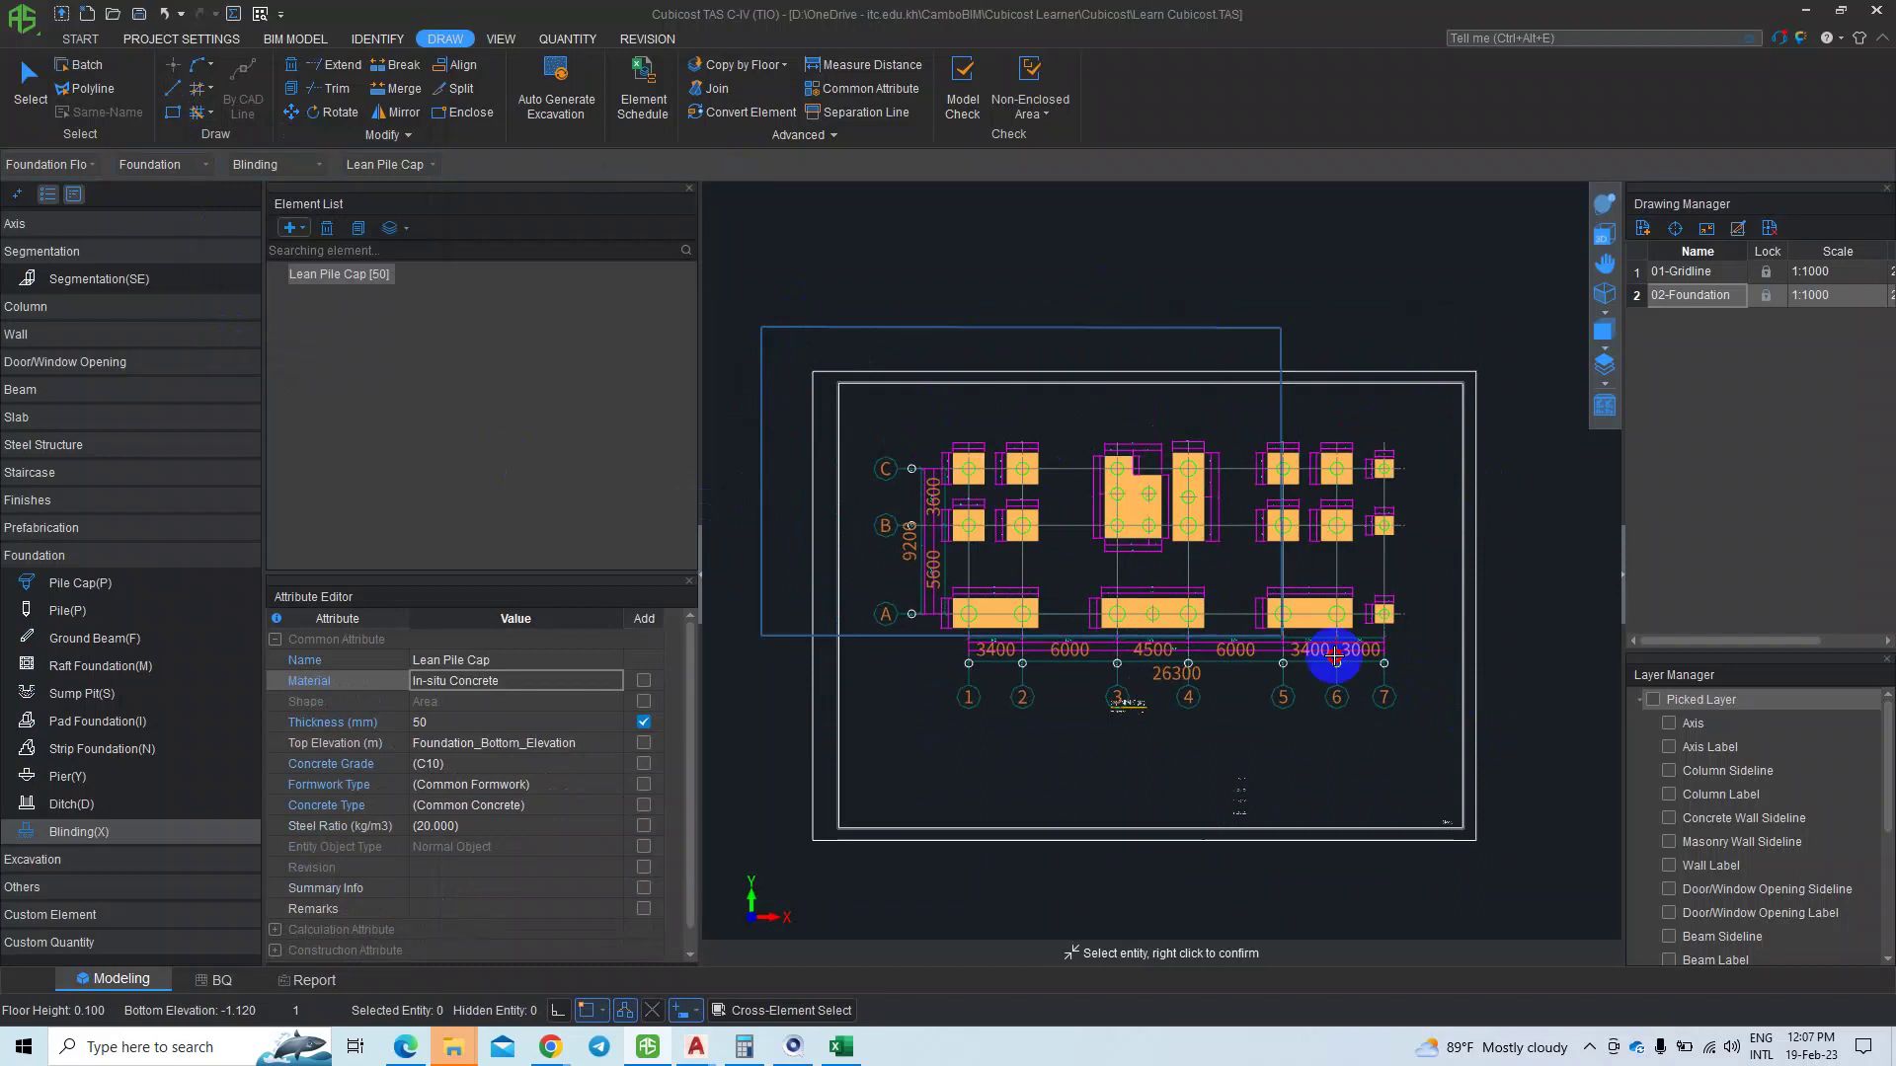
click(1500, 728)
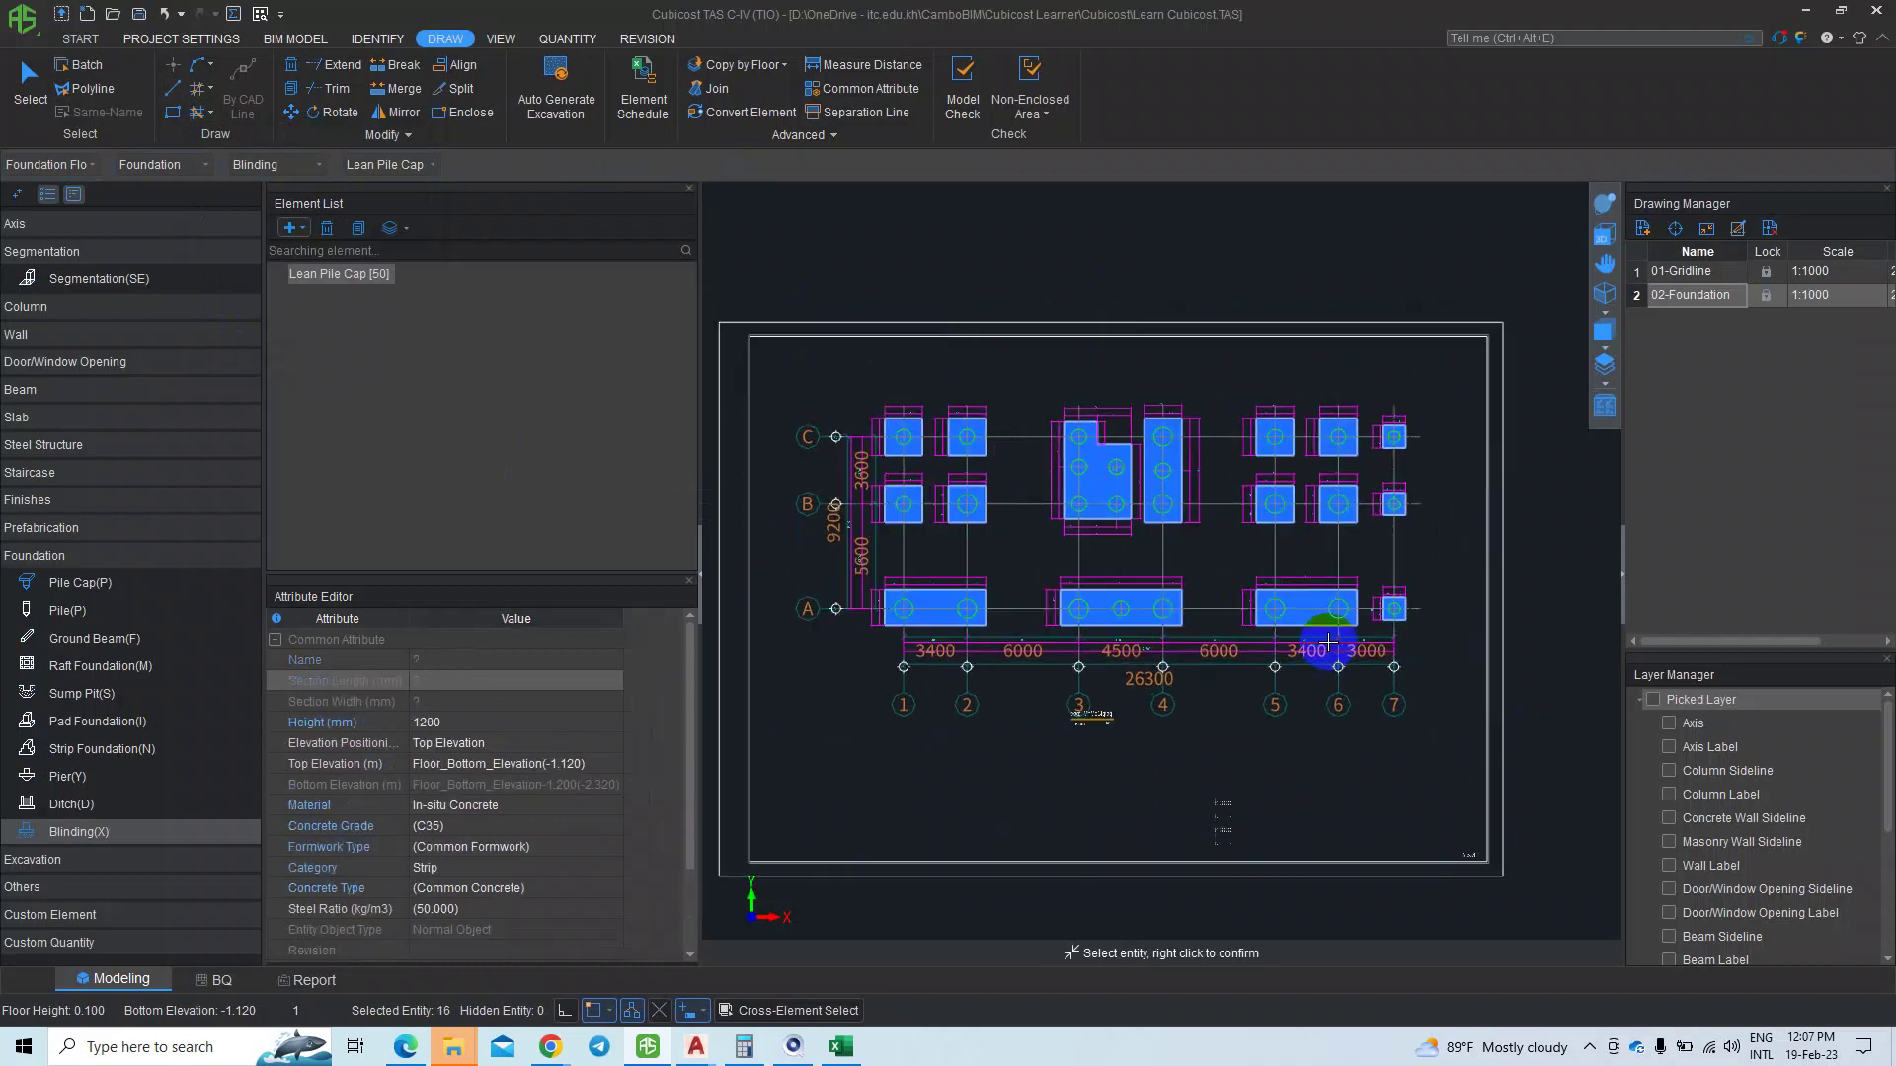
scroll(1425, 679, down, 1)
click(768, 344)
click(1582, 900)
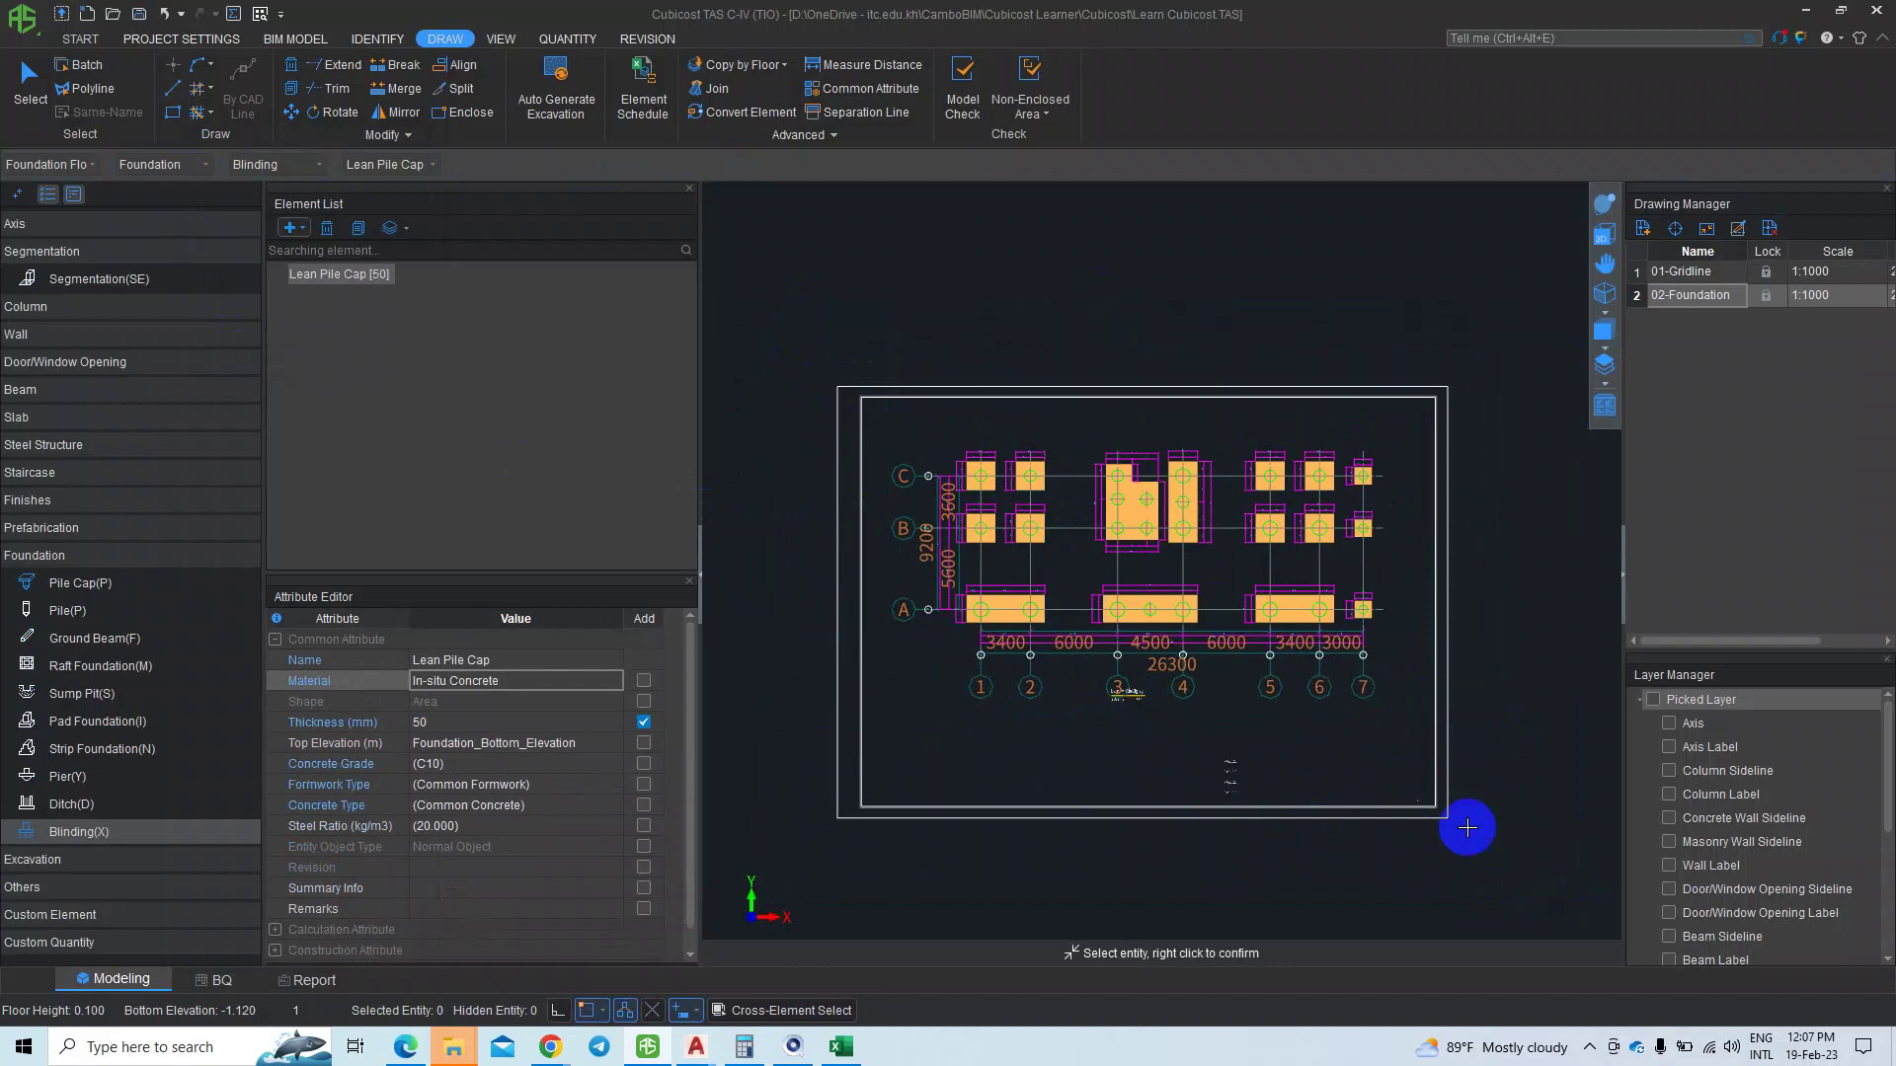
click(750, 328)
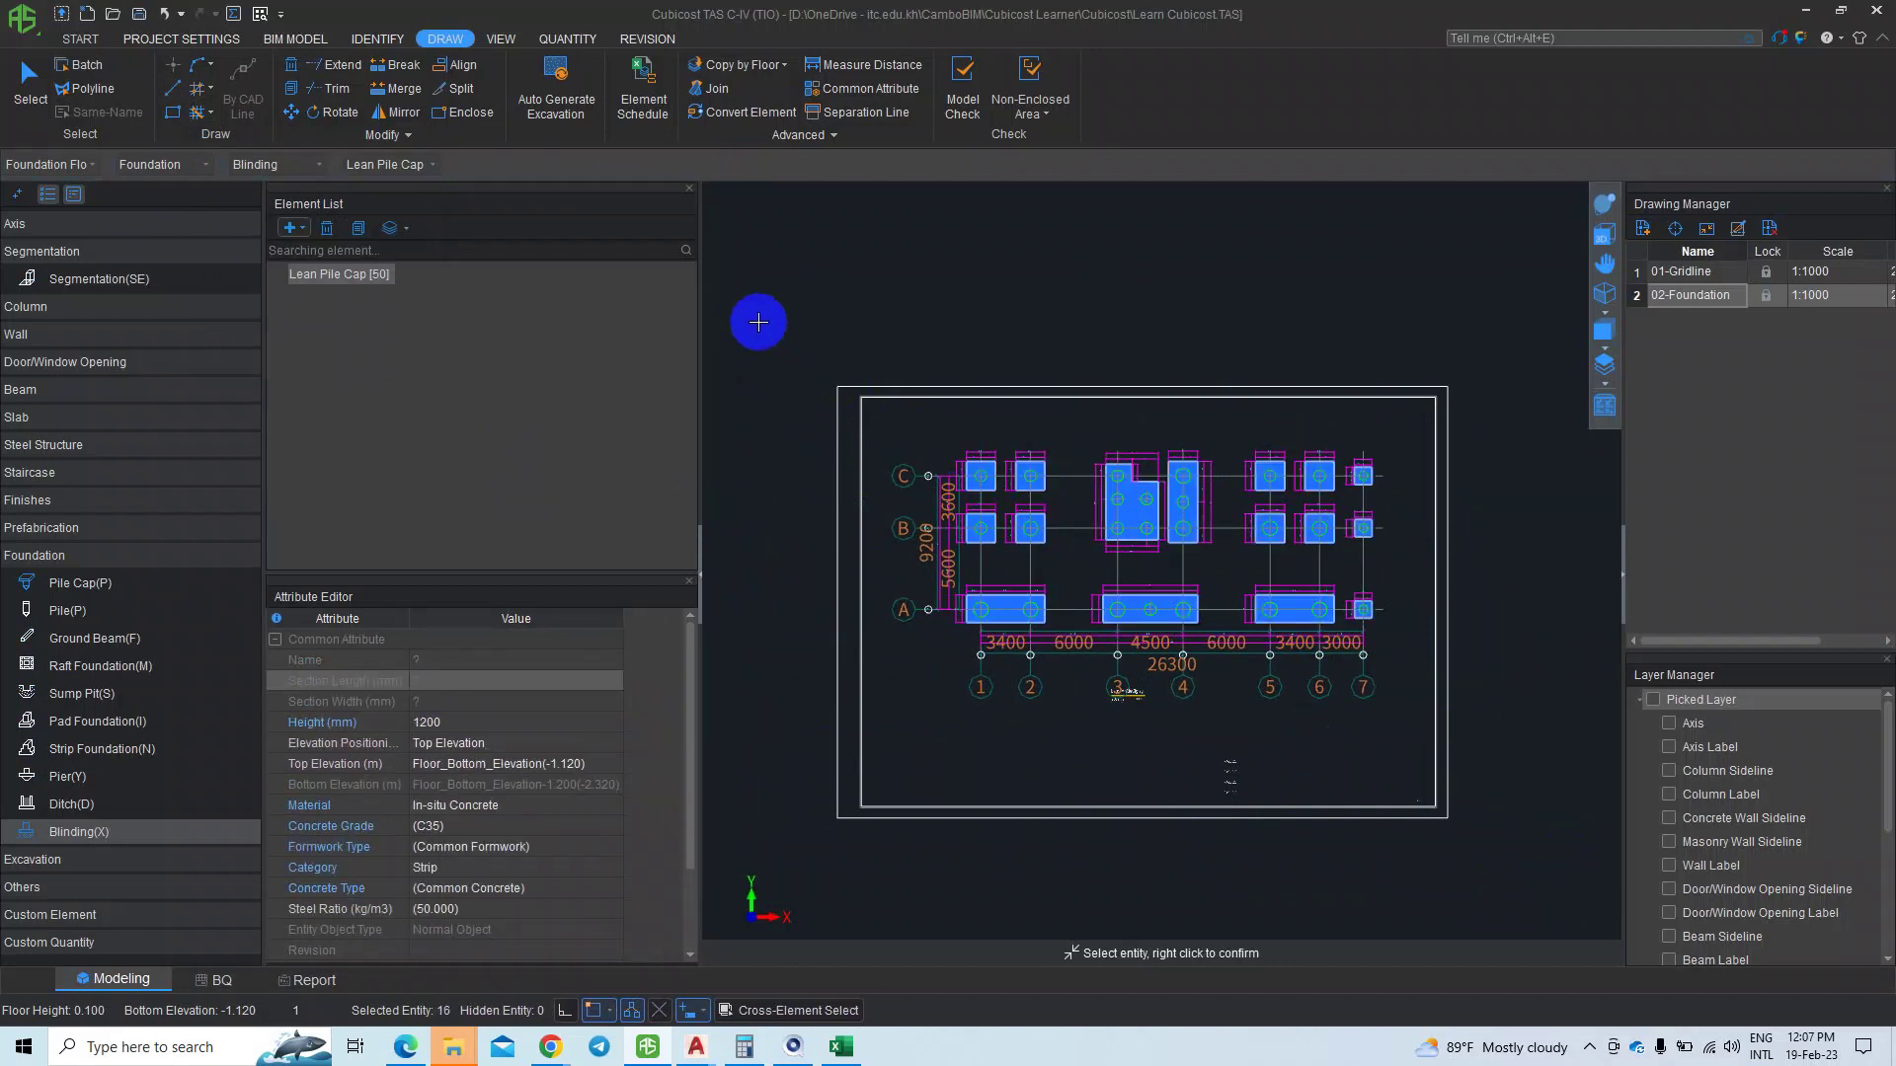
drag(757, 317, 1376, 779)
right_click(1388, 787)
drag(748, 303, 1548, 843)
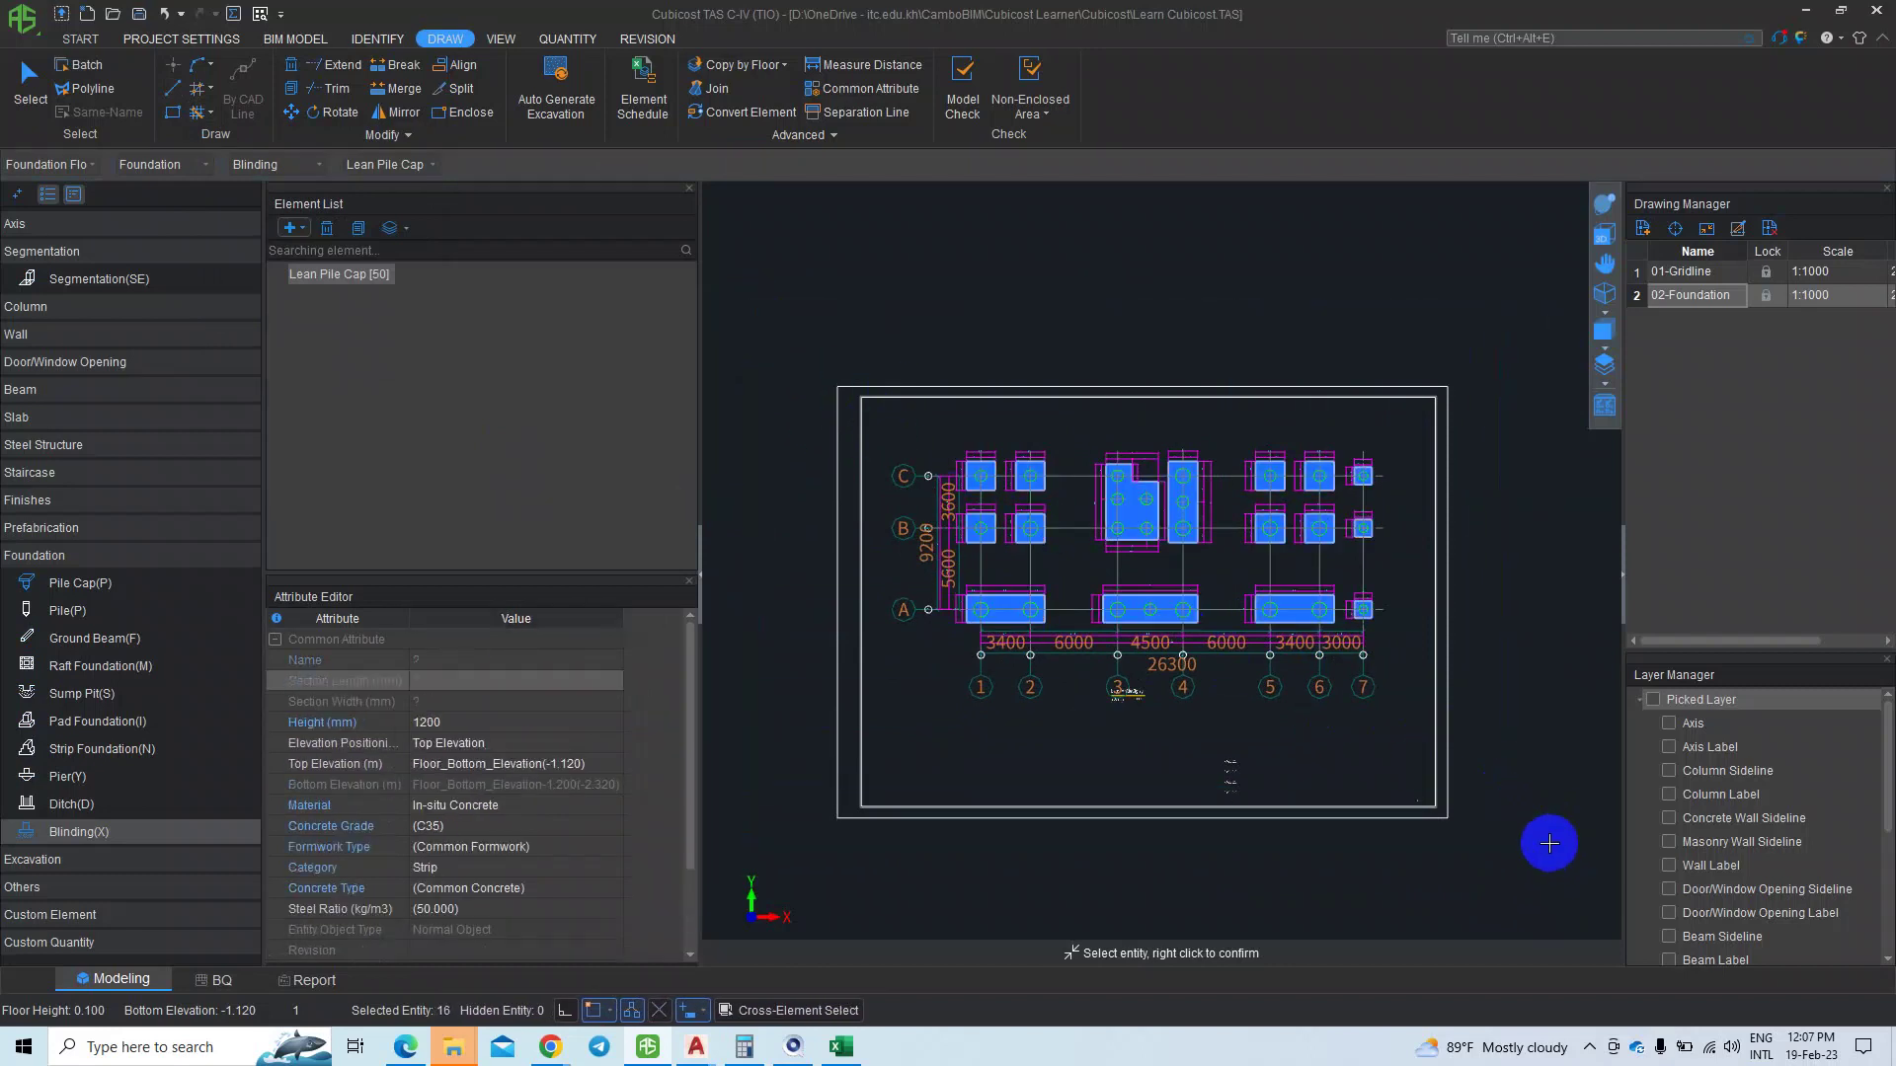
scroll(1185, 691, up, 1)
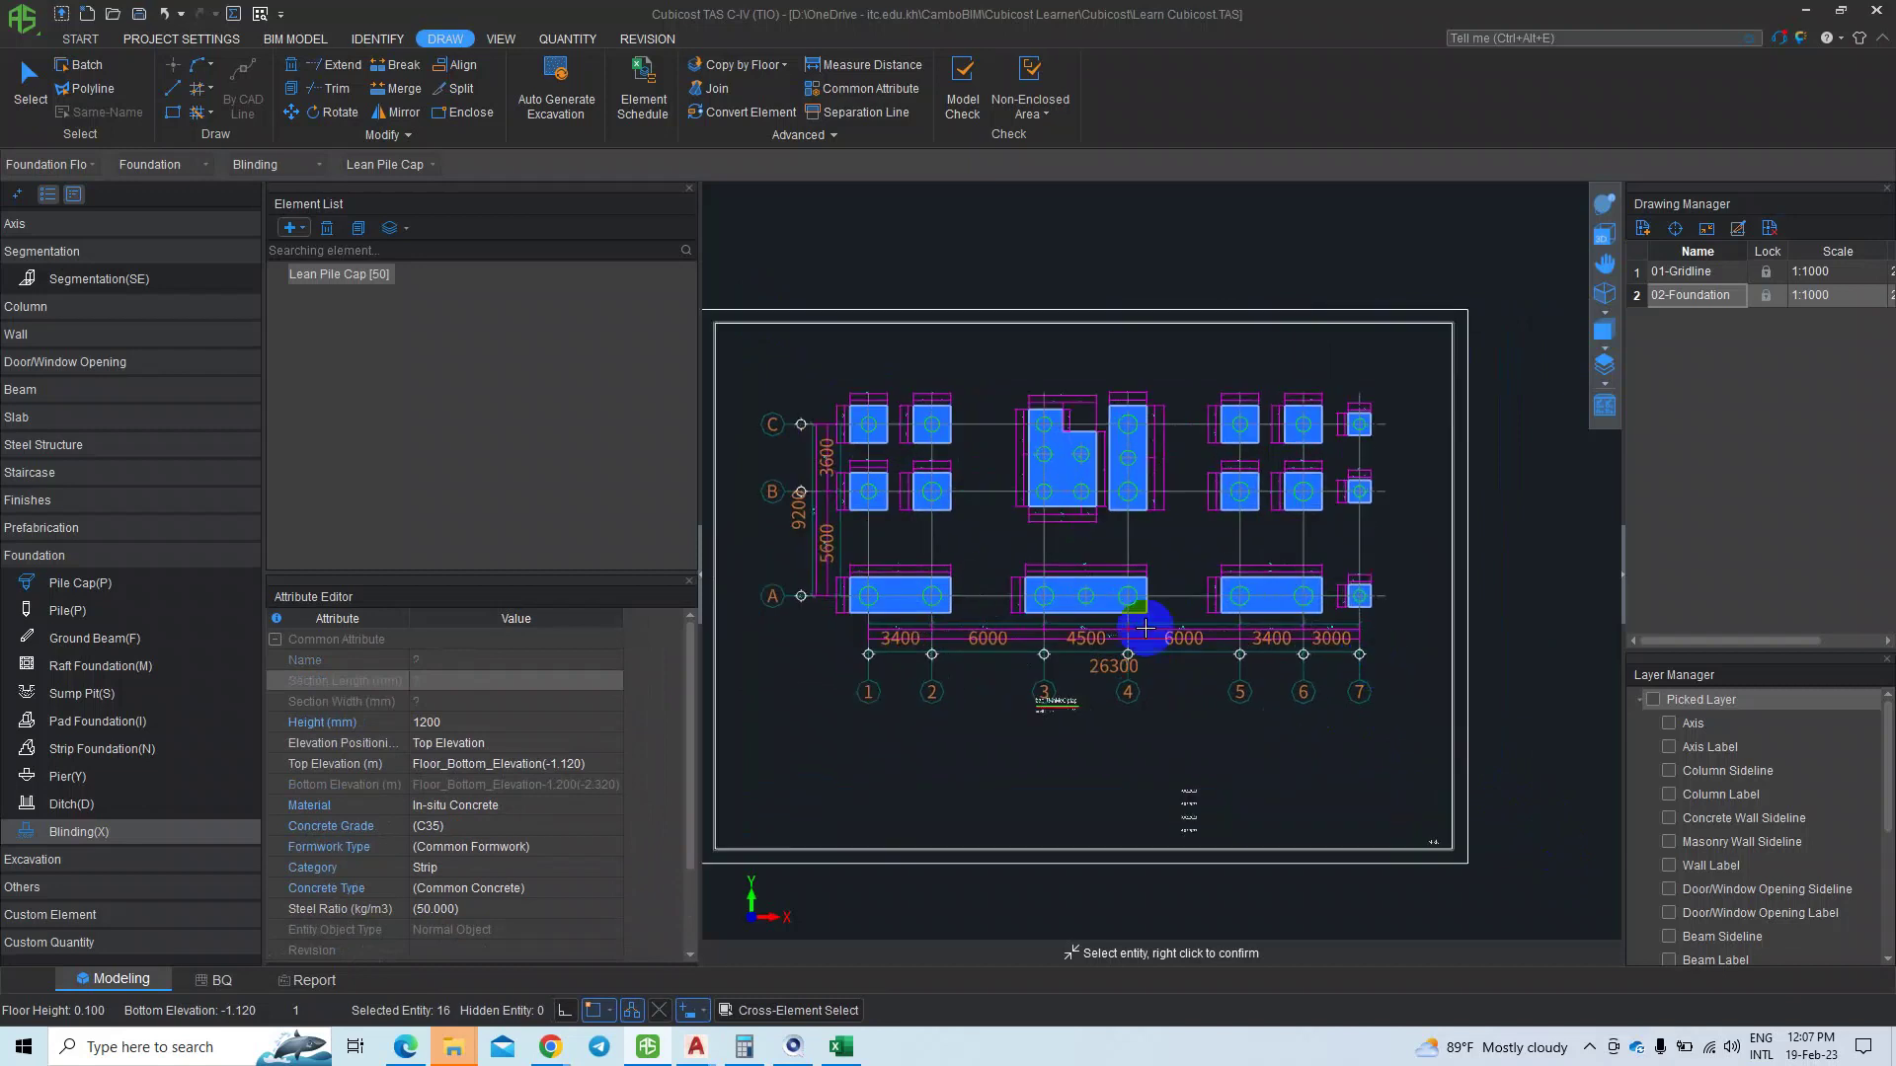
scroll(1047, 415, up, 1)
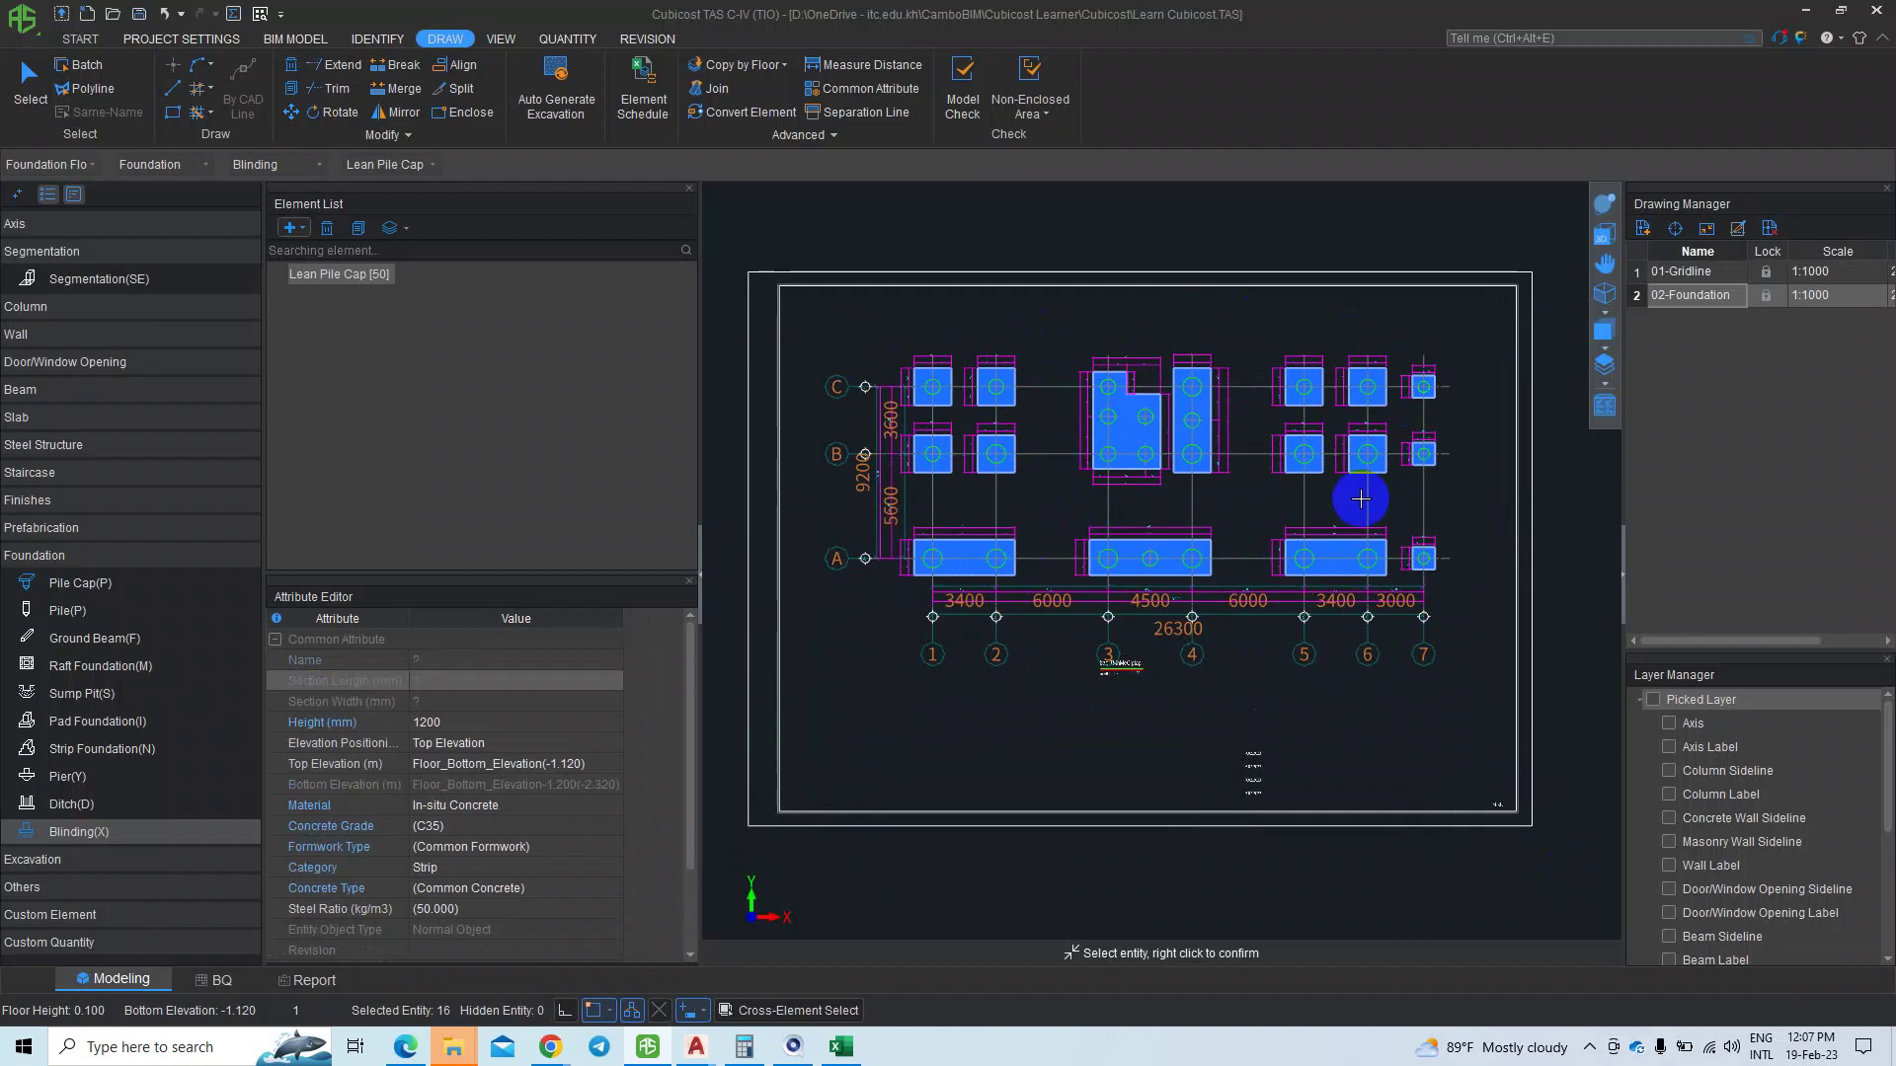
- Confirm the selected pile caps and generate blinding with a 200 mm extension
right_click(1055, 485)
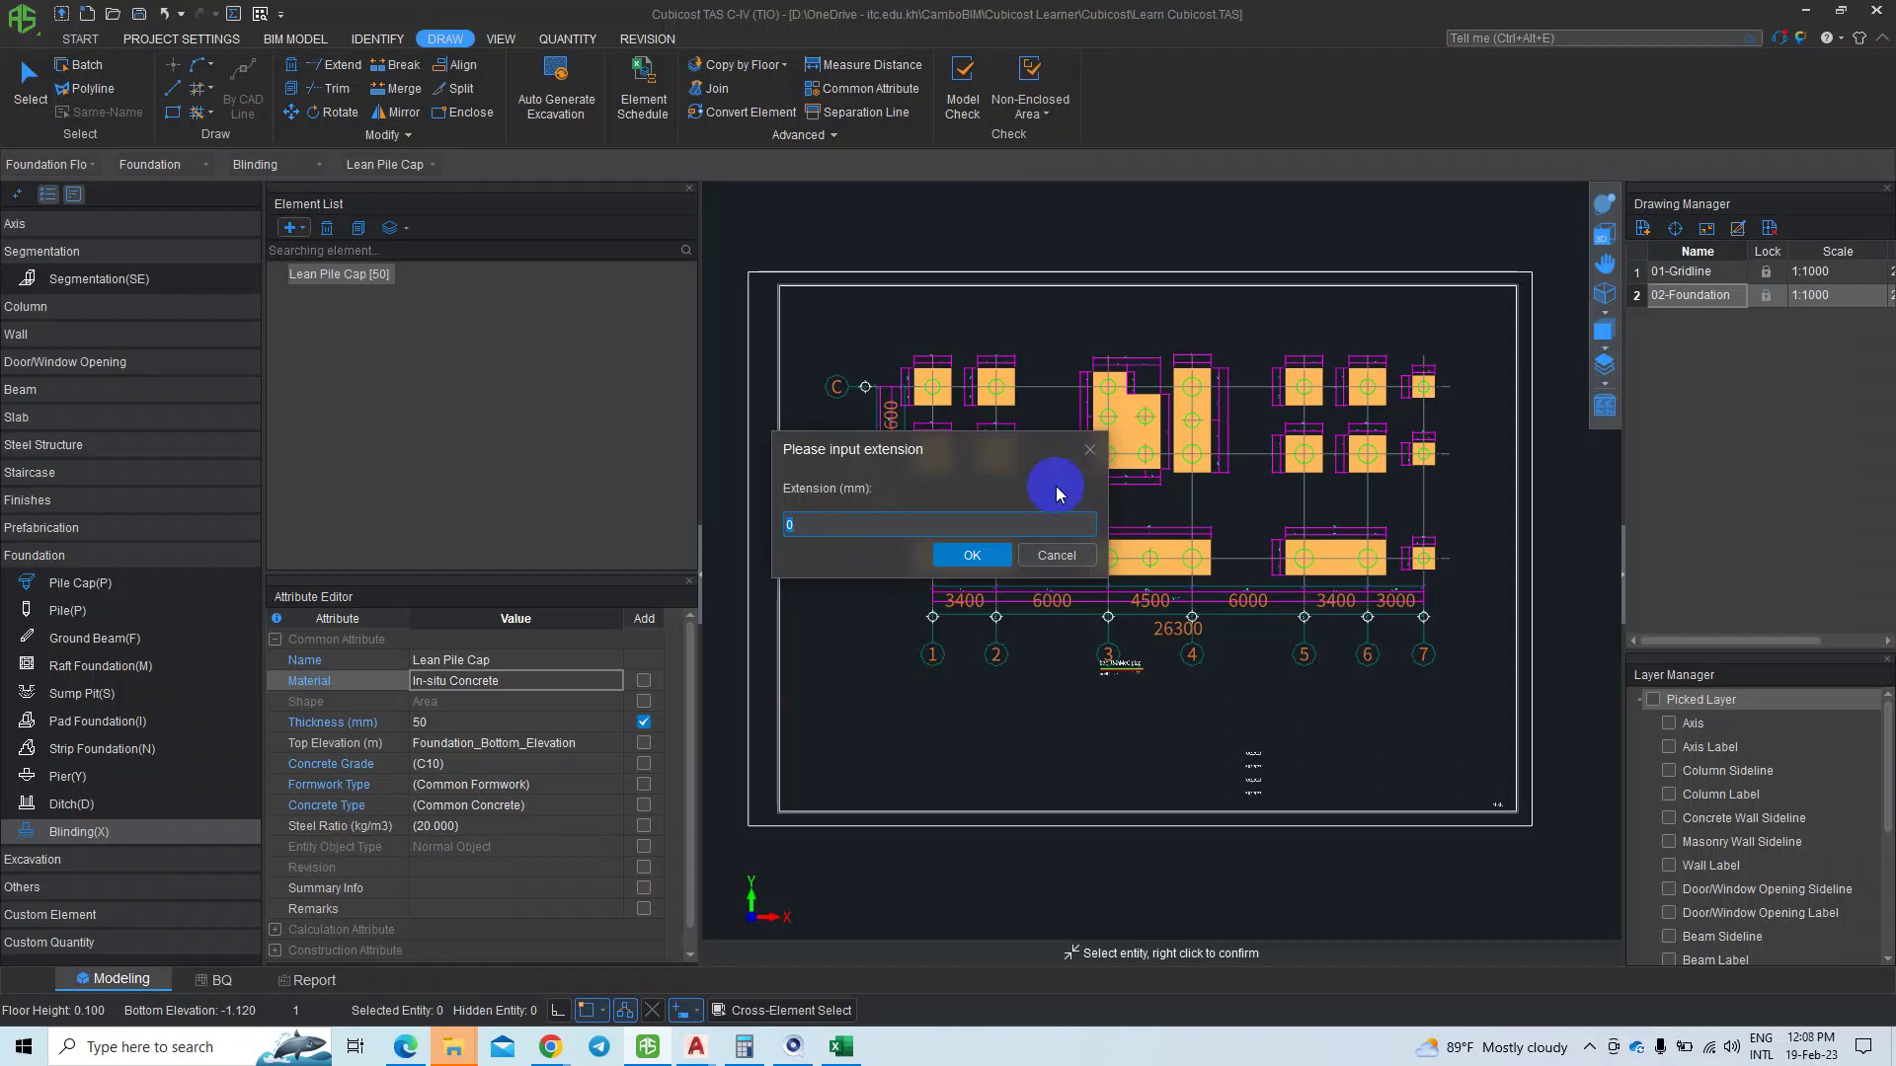
text(200)
click(971, 555)
- Measure the blinding offset from a pile-cap corner with Ortho mode on
scroll(1037, 504, up, 2)
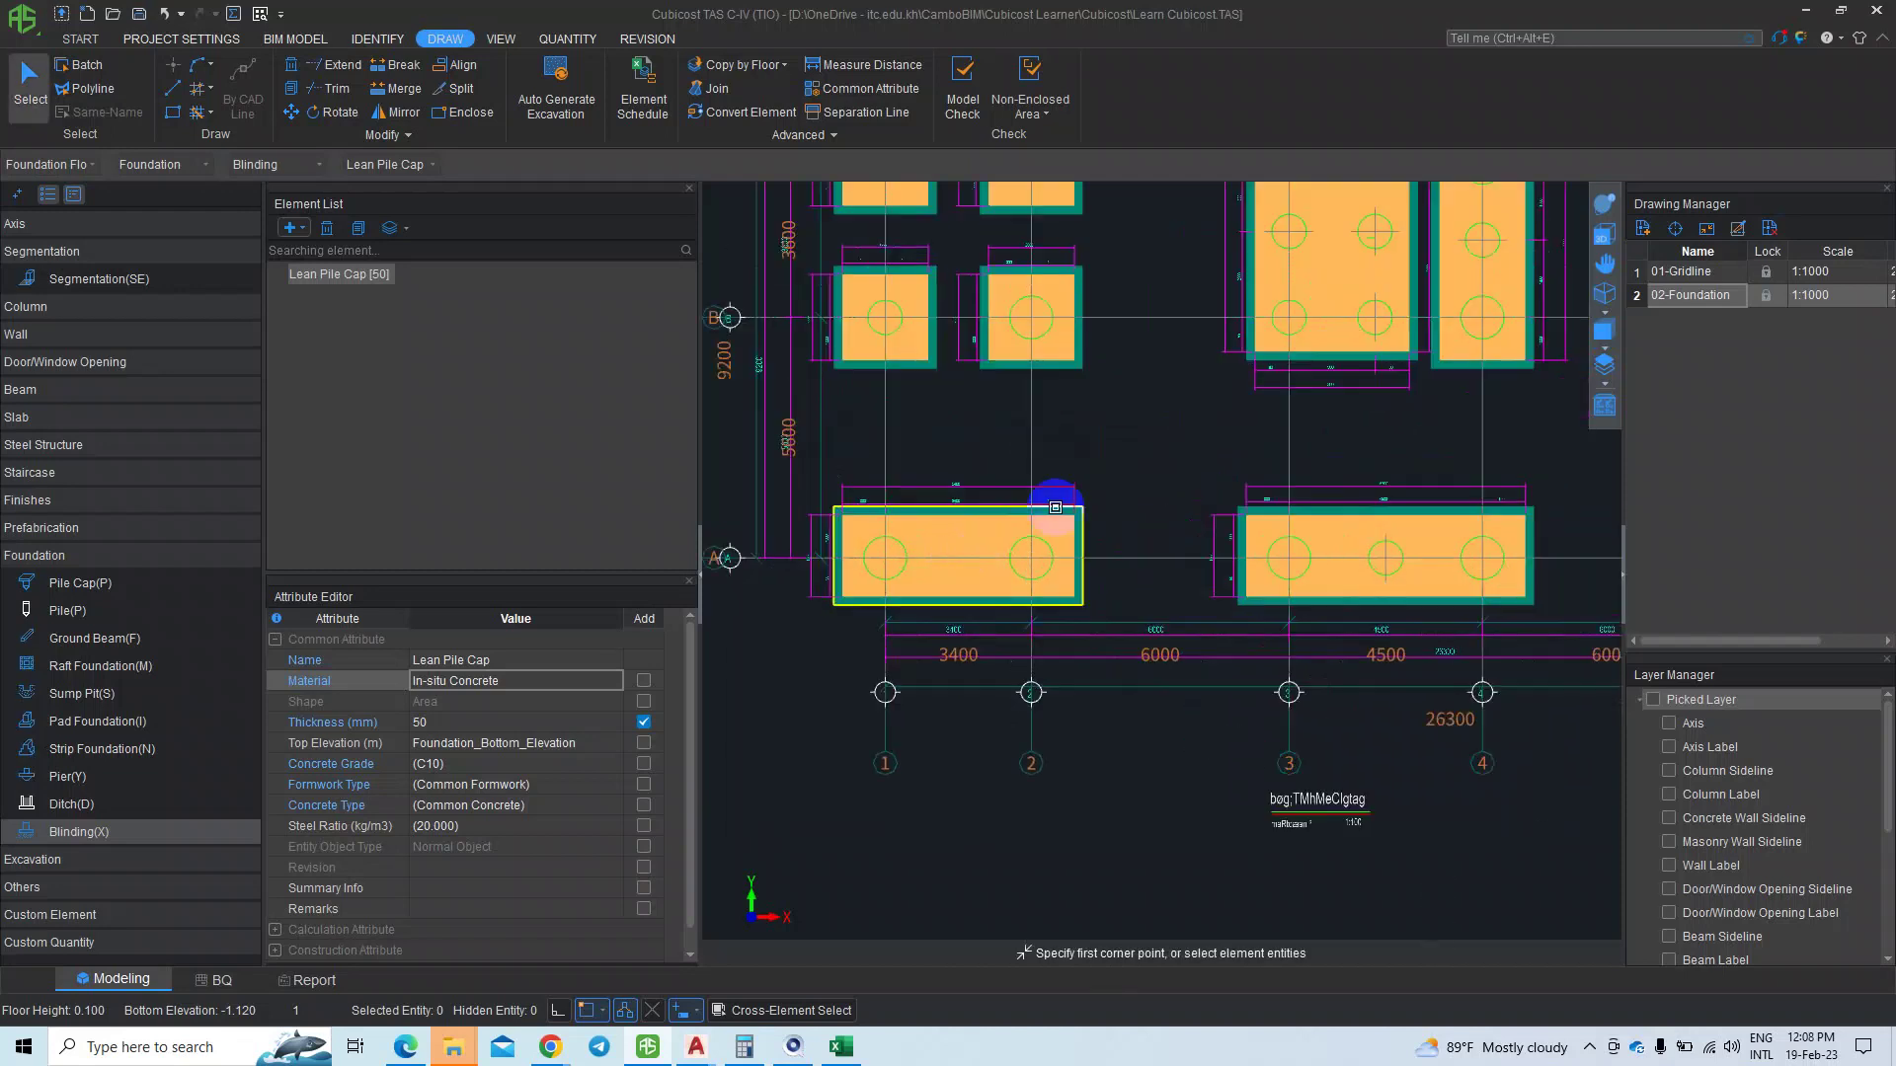
scroll(1145, 504, up, 2)
scroll(1067, 497, up, 2)
scroll(965, 458, up, 1)
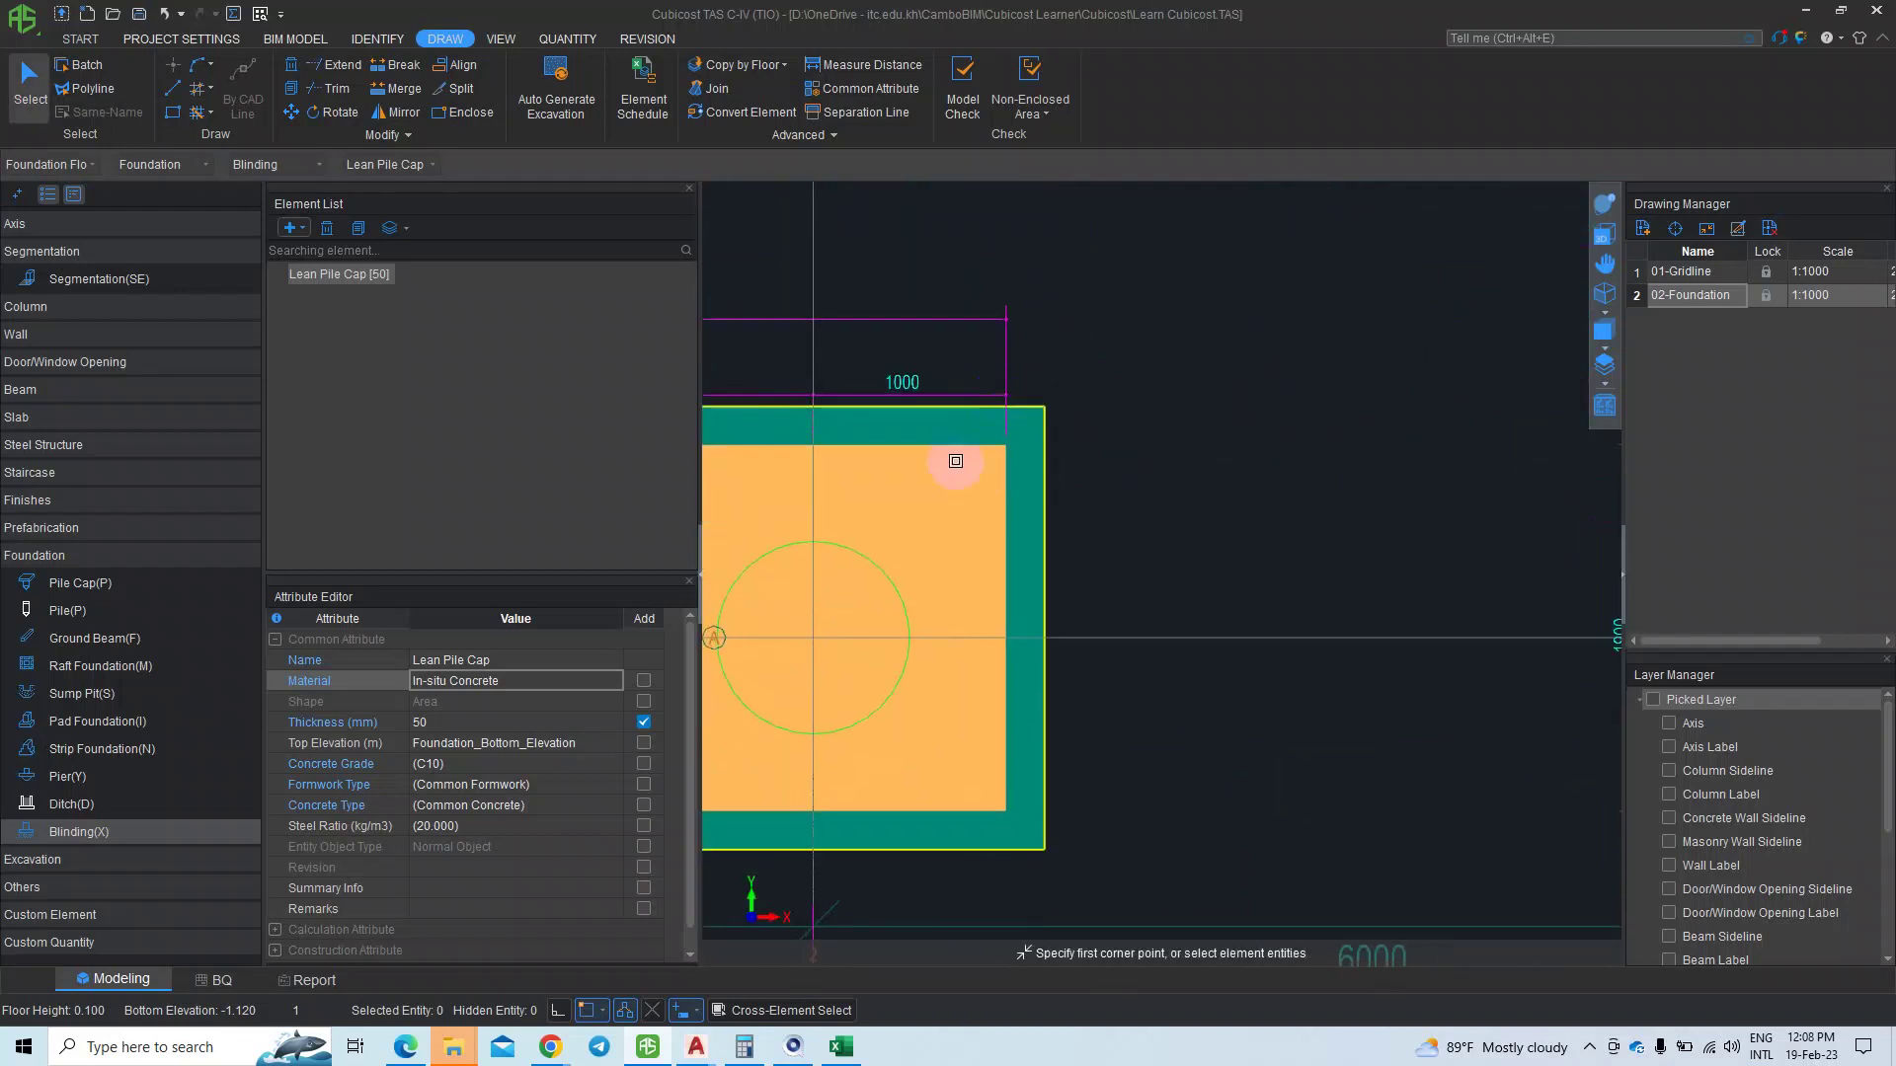
right_click(988, 304)
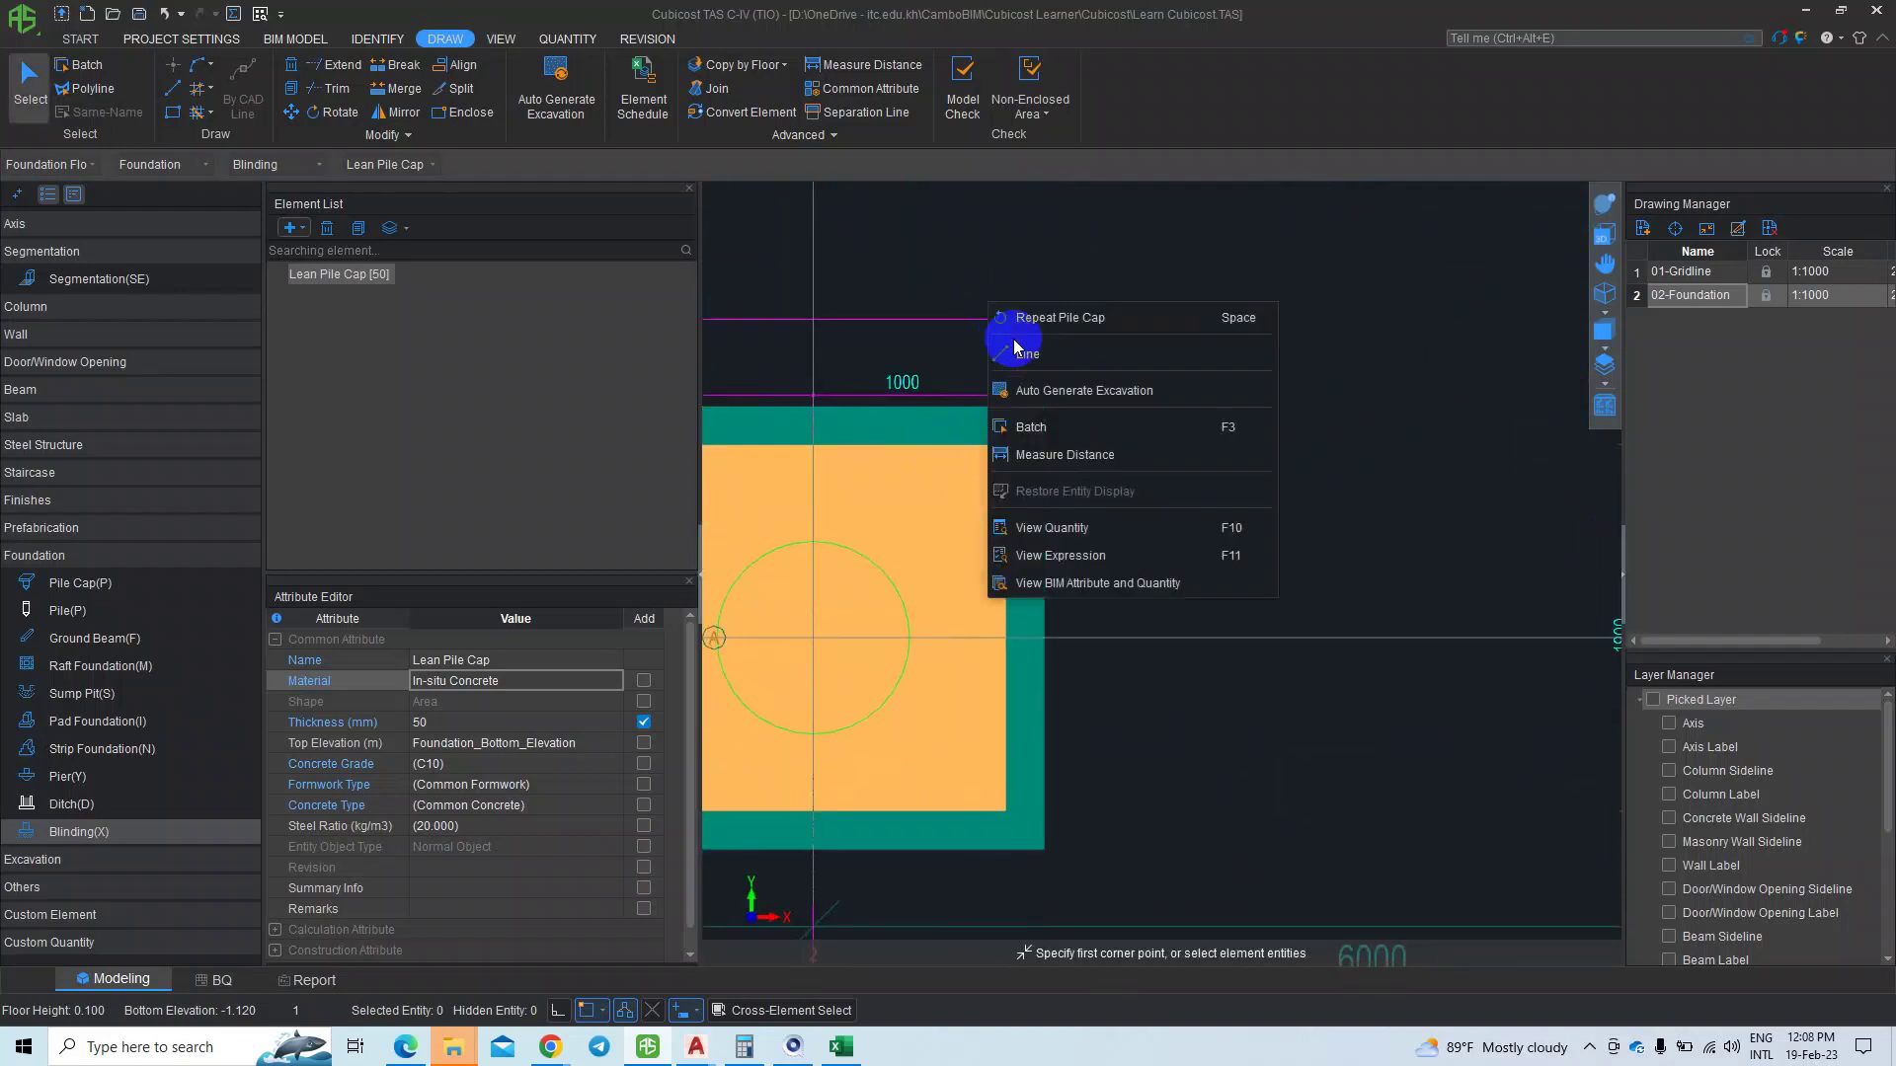
click(913, 262)
click(892, 75)
click(1006, 445)
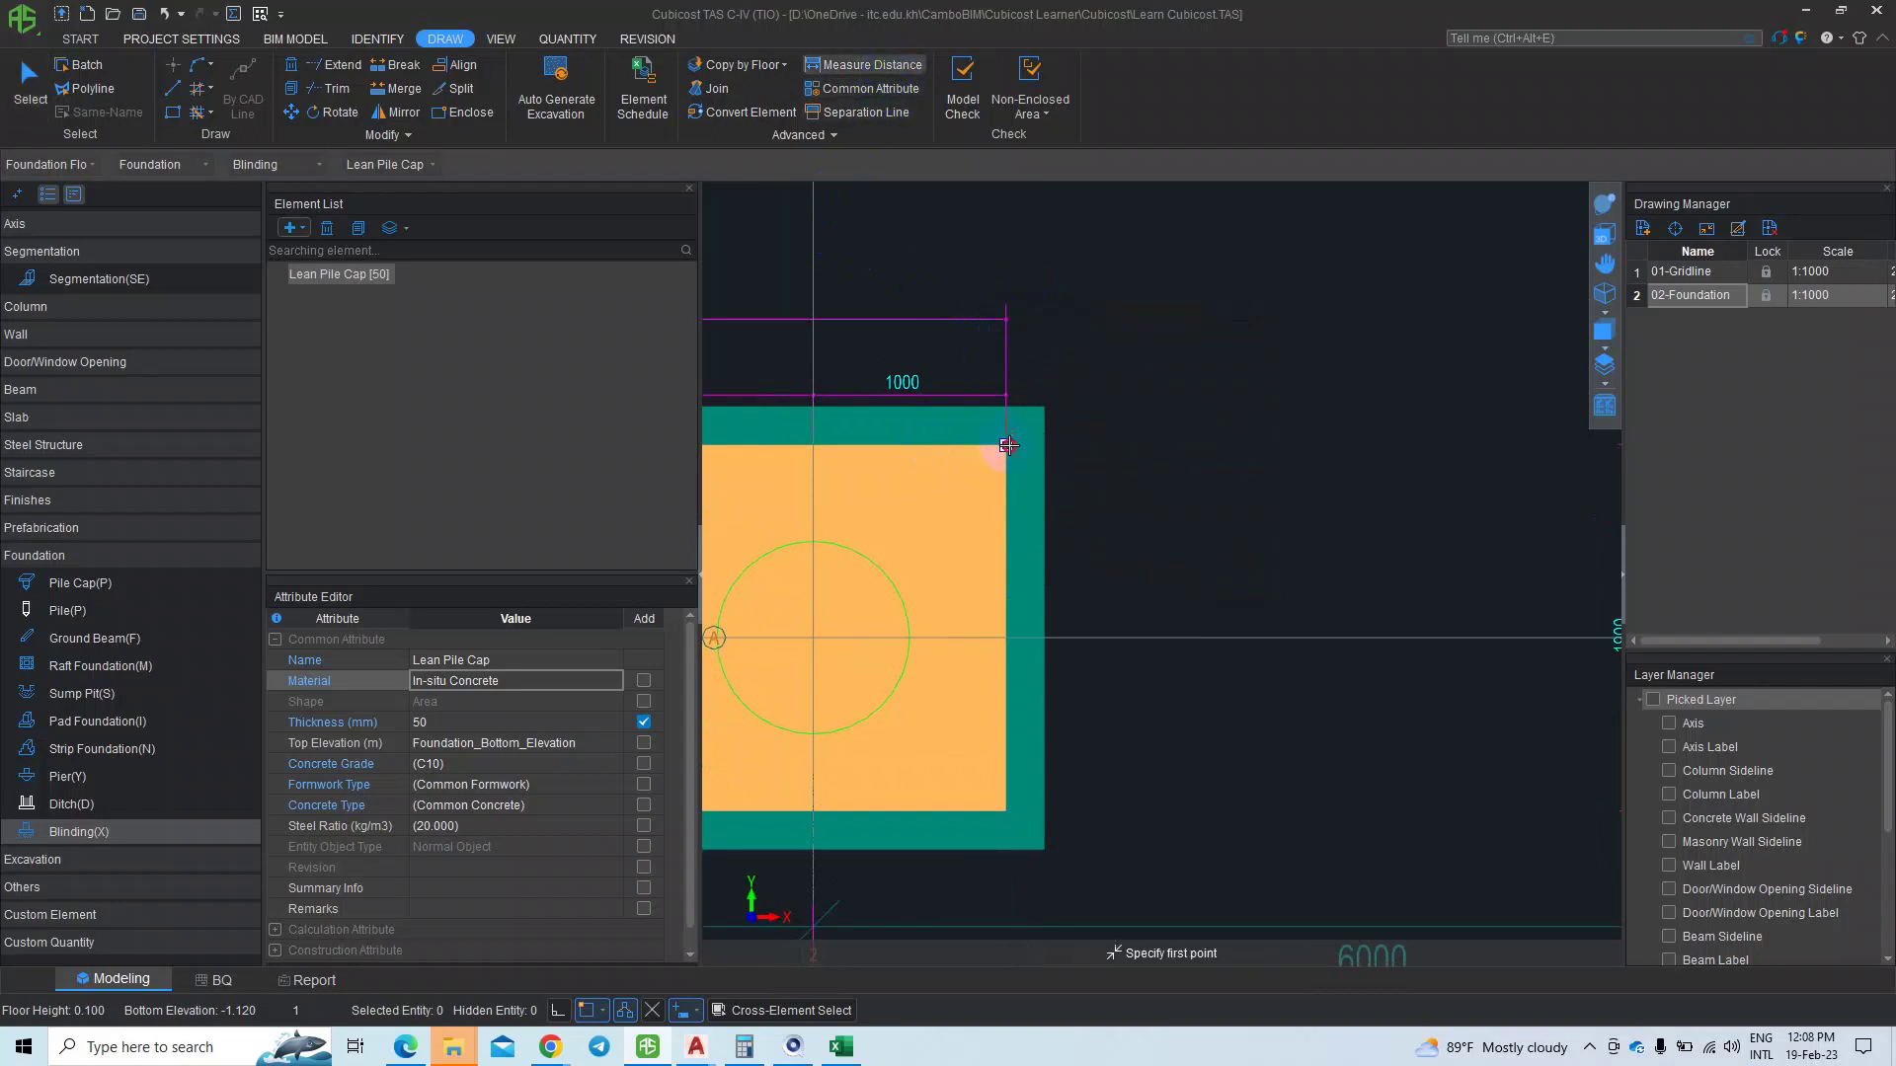
scroll(1043, 447, up, 2)
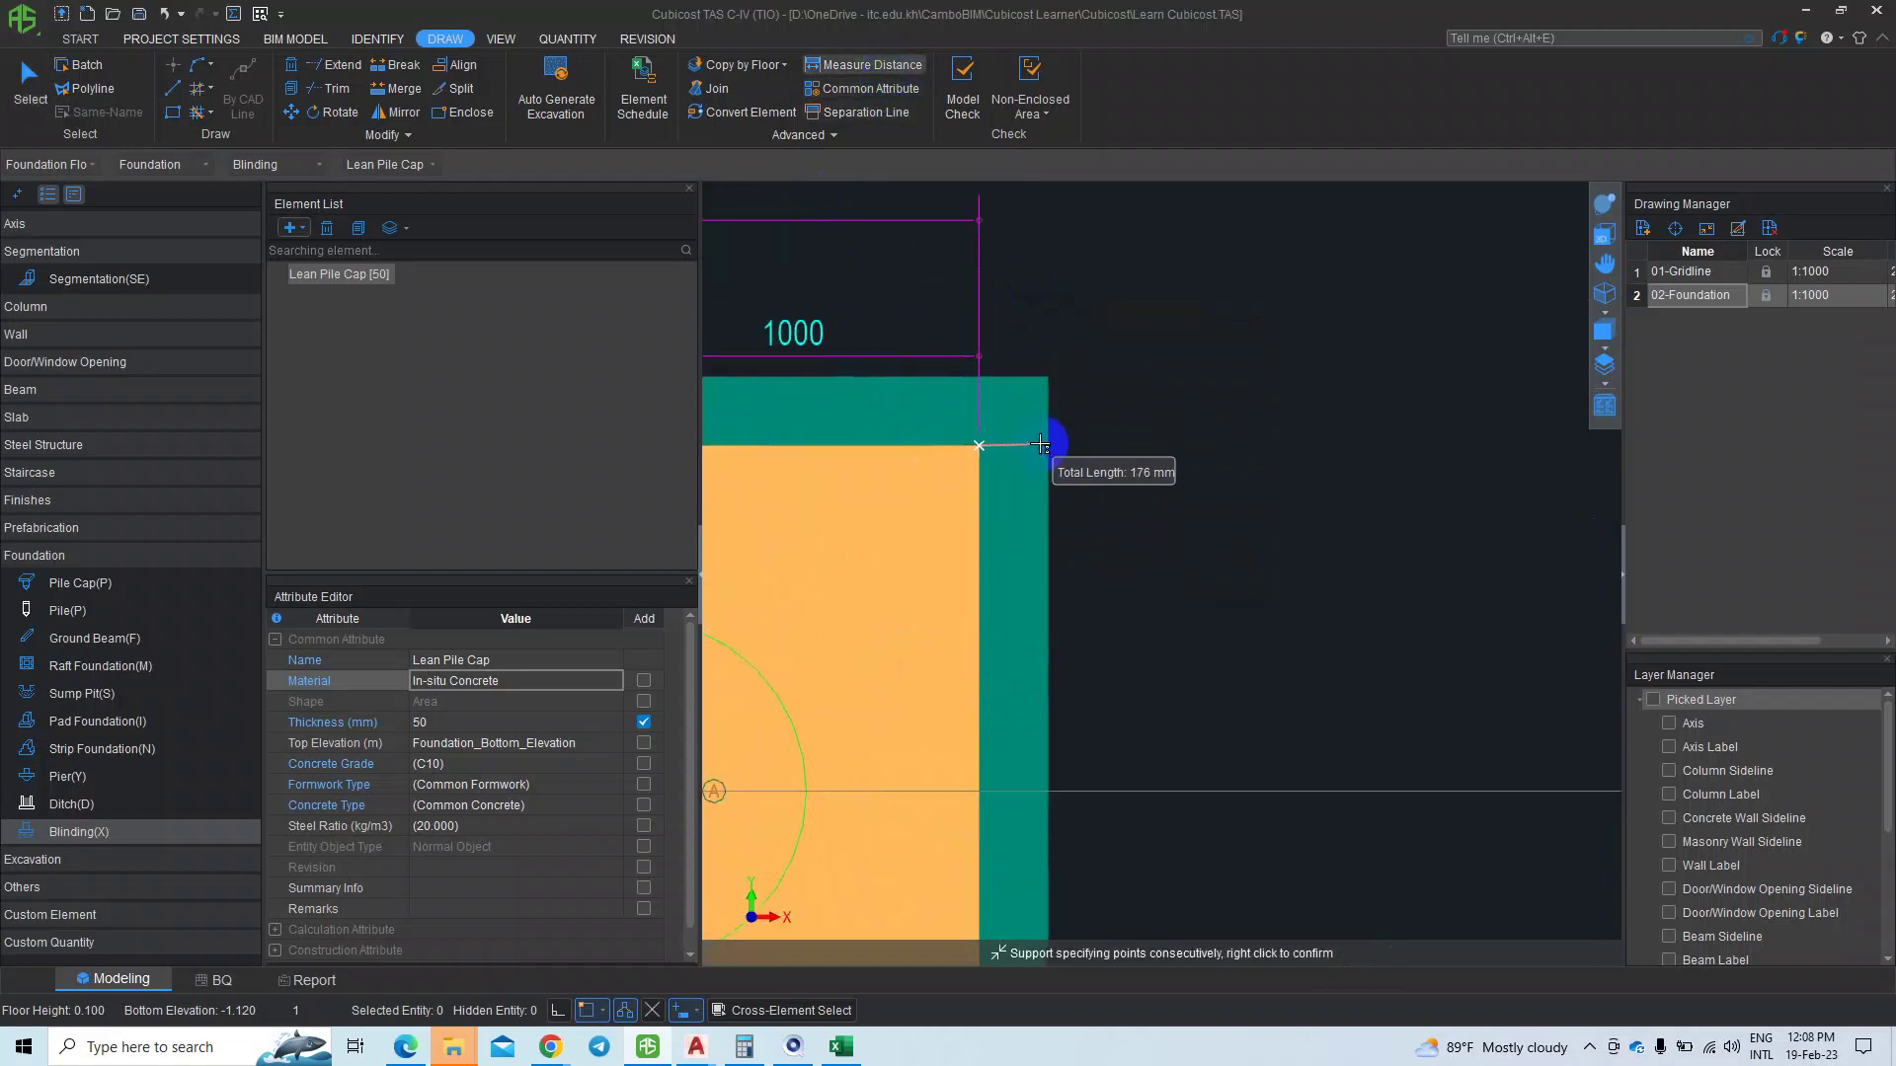
click(654, 1010)
click(558, 1010)
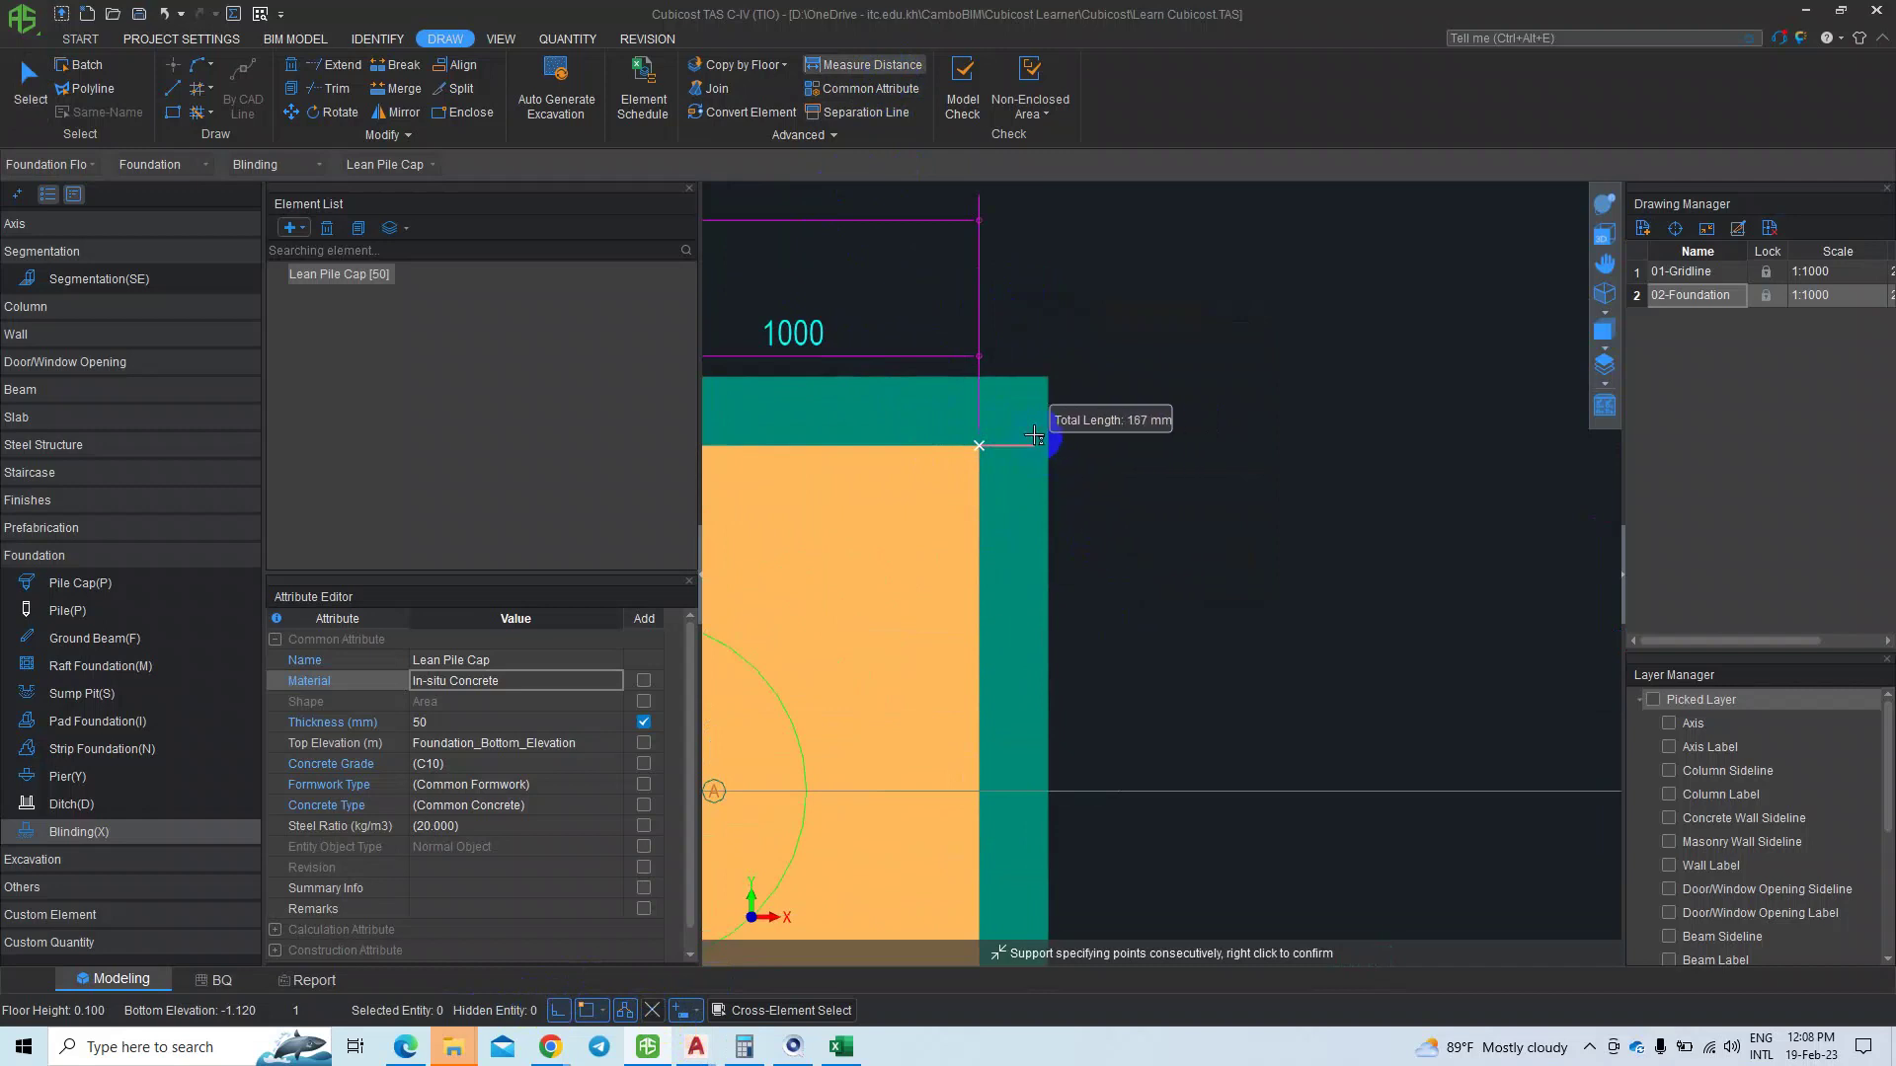
scroll(1049, 454, down, 2)
scroll(1045, 456, down, 3)
key(Escape)
- Switch to the 3D view and orbit to inspect the blinding beneath the pile caps
key(alt+3)
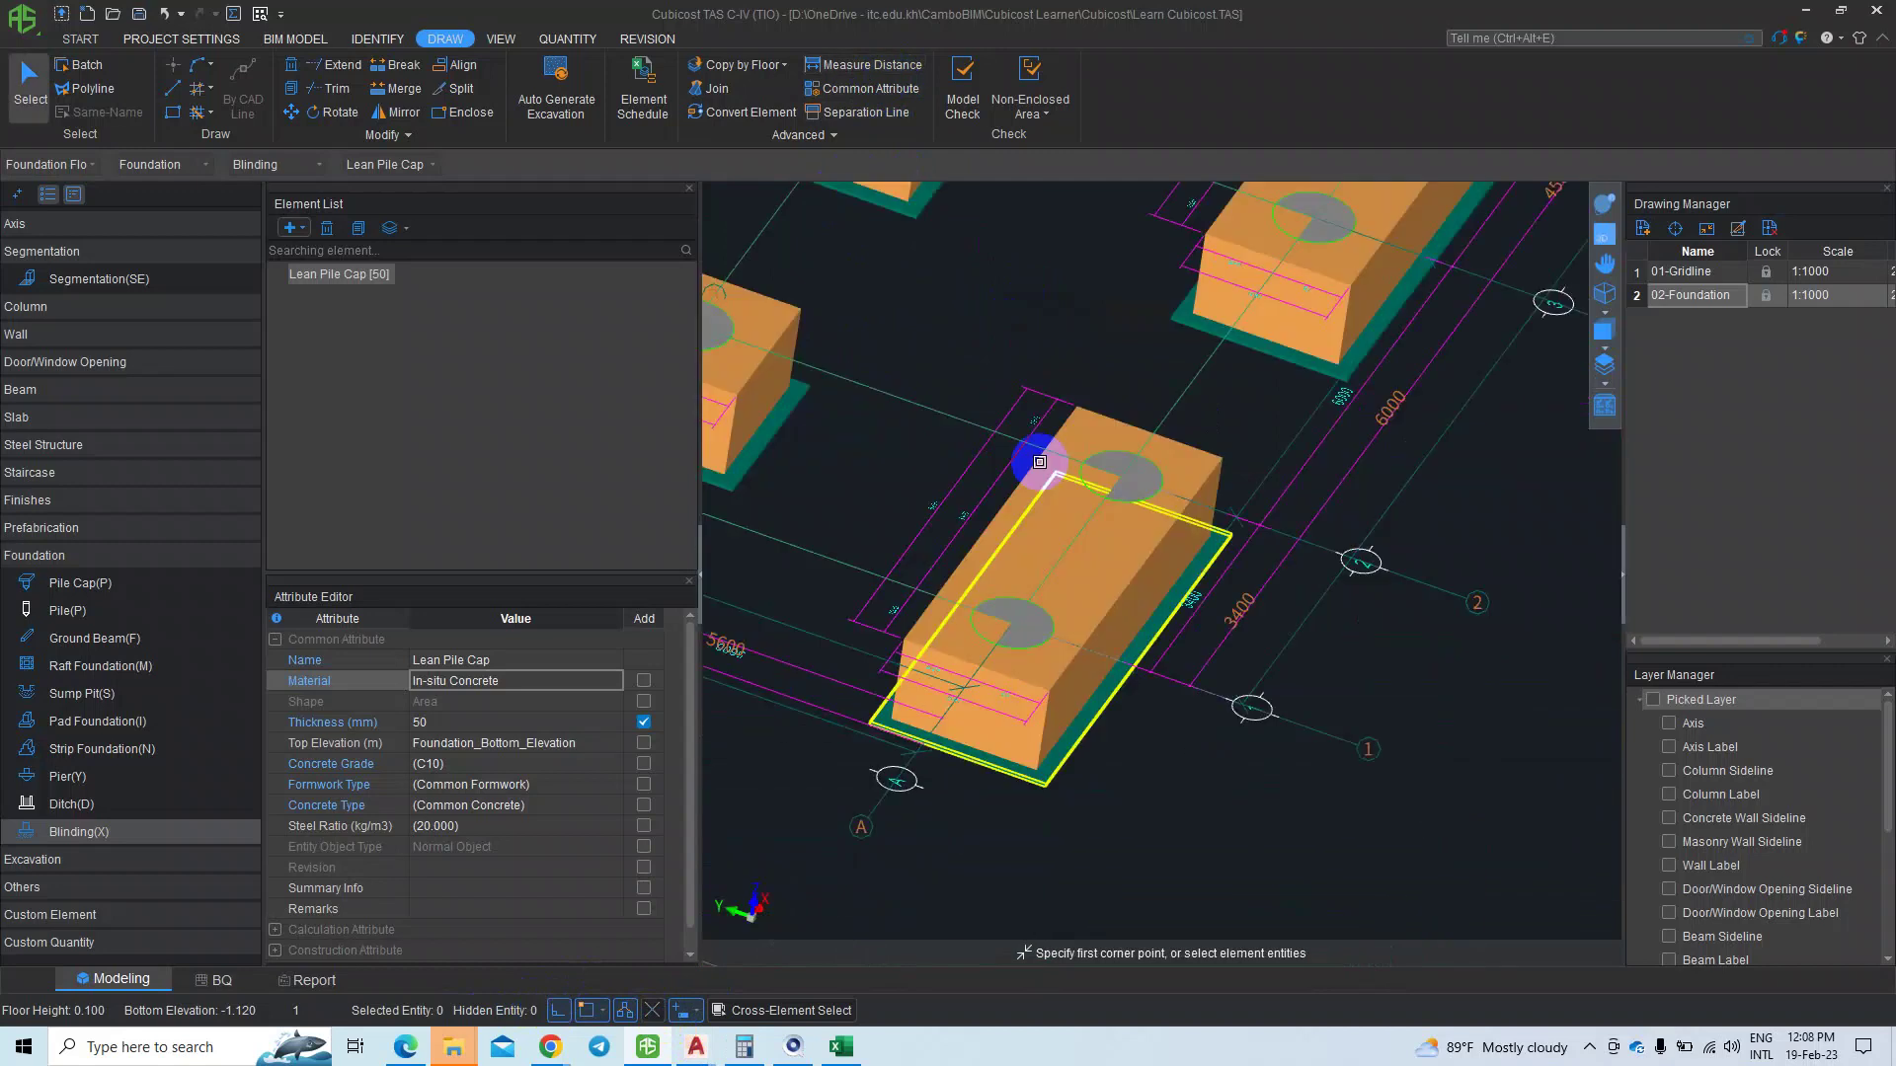
scroll(1039, 461, down, 2)
scroll(1080, 580, down, 3)
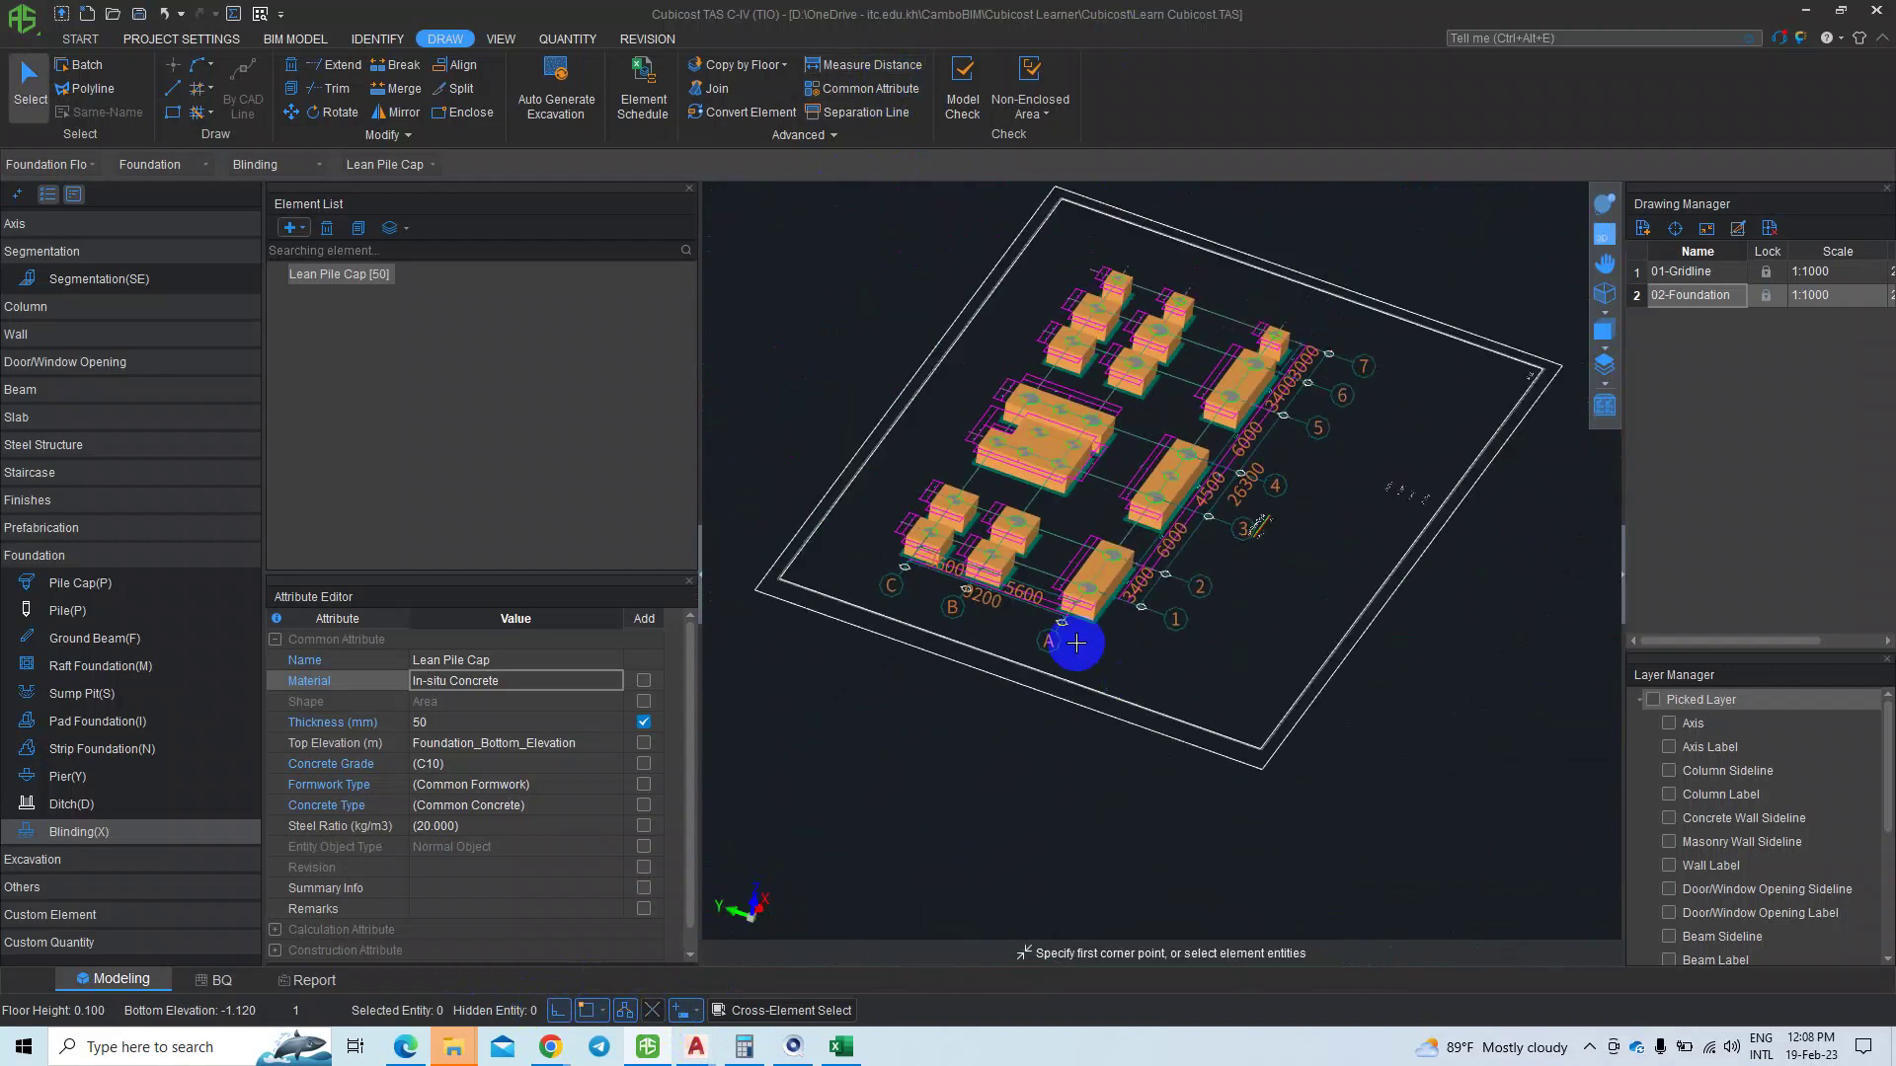
middle_drag(990, 327, 859, 691)
scroll(859, 691, up, 3)
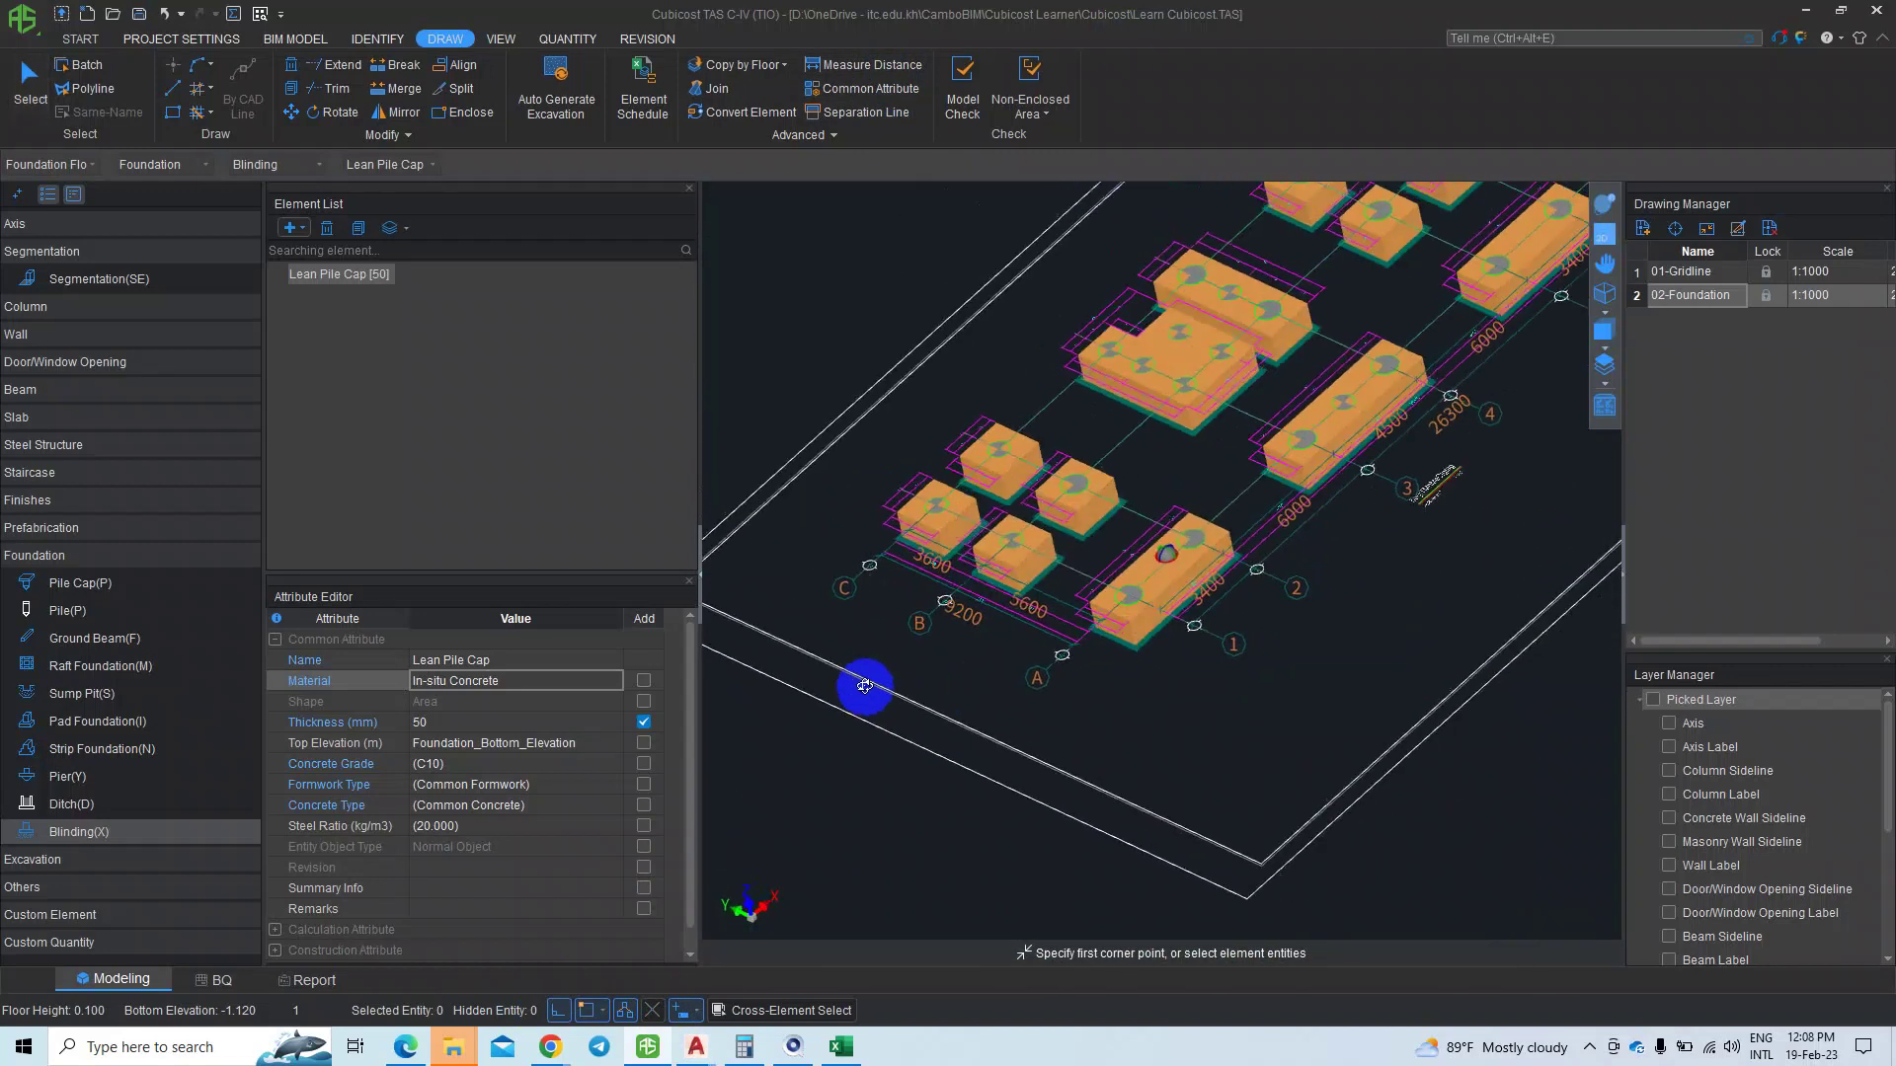
scroll(1220, 439, up, 2)
scroll(1121, 525, up, 1)
scroll(1050, 580, up, 2)
scroll(973, 499, up, 2)
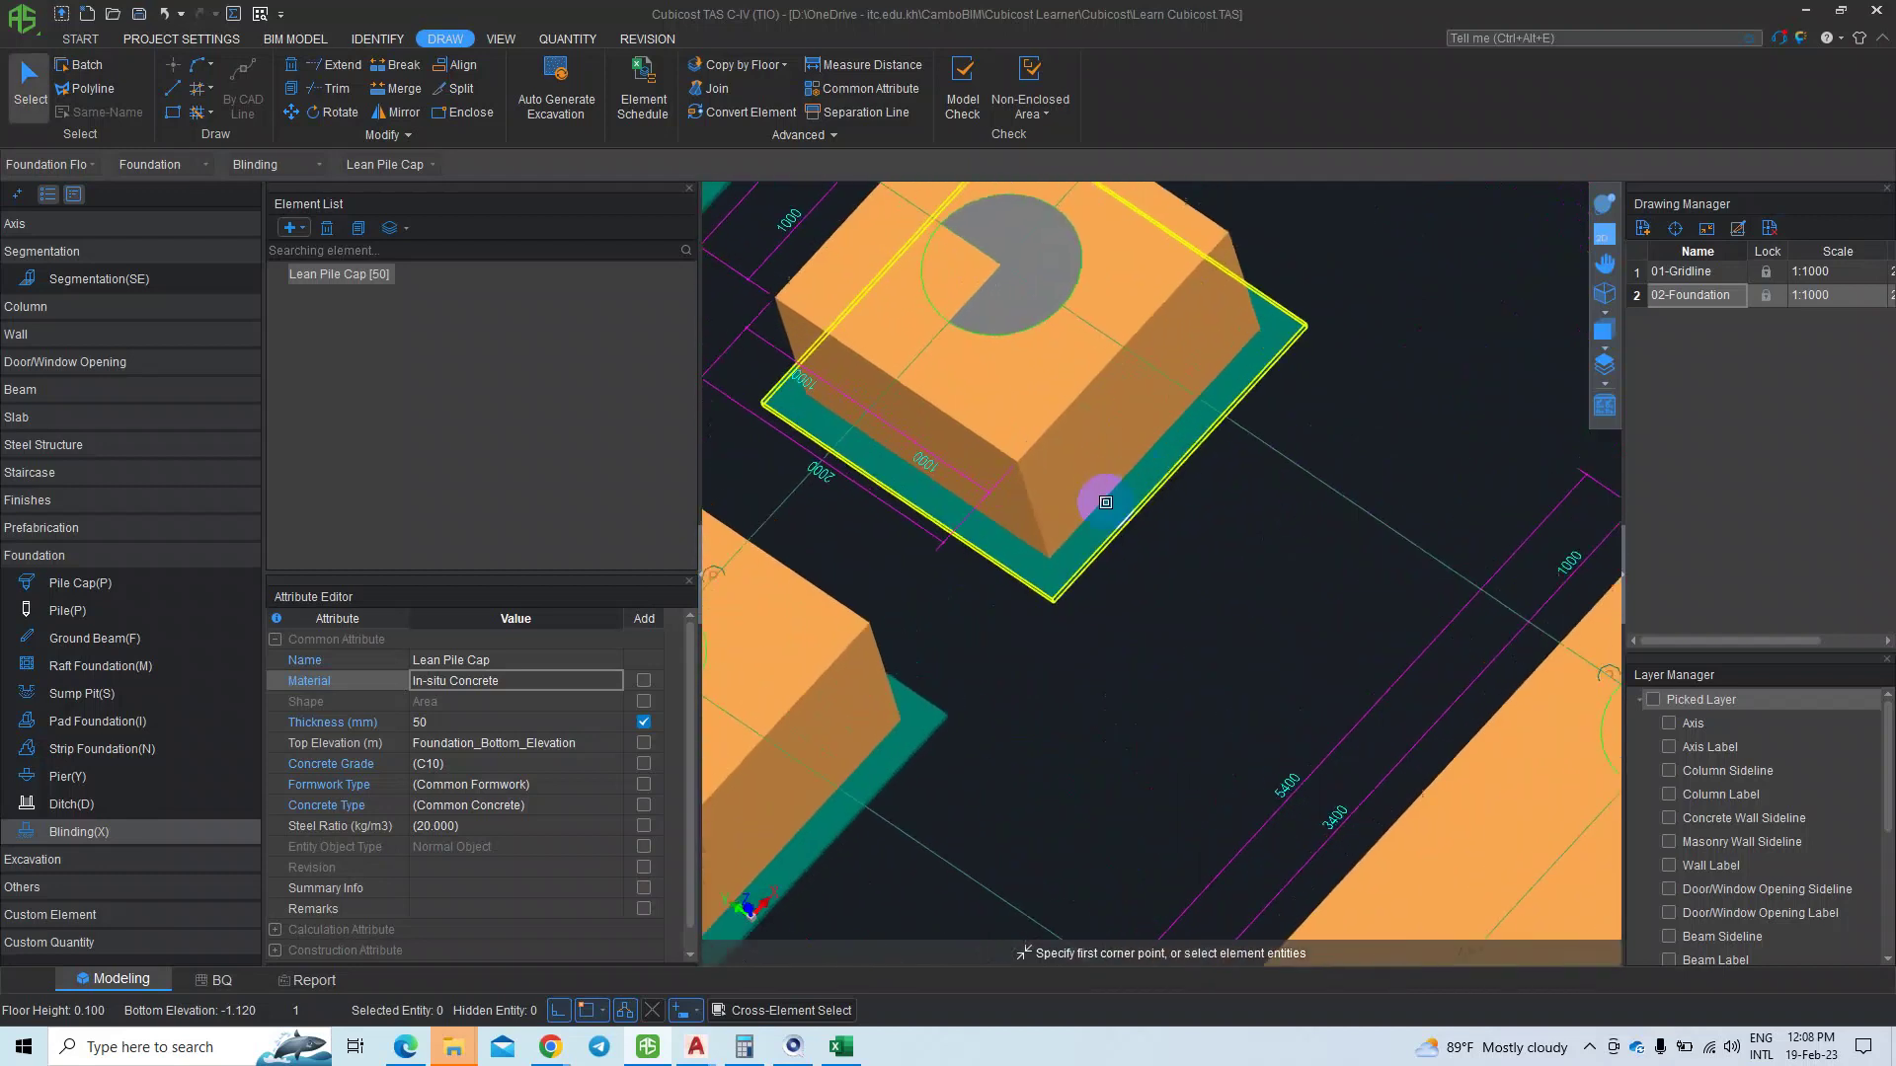
scroll(979, 500, down, 2)
middle_drag(1070, 494, 1075, 602)
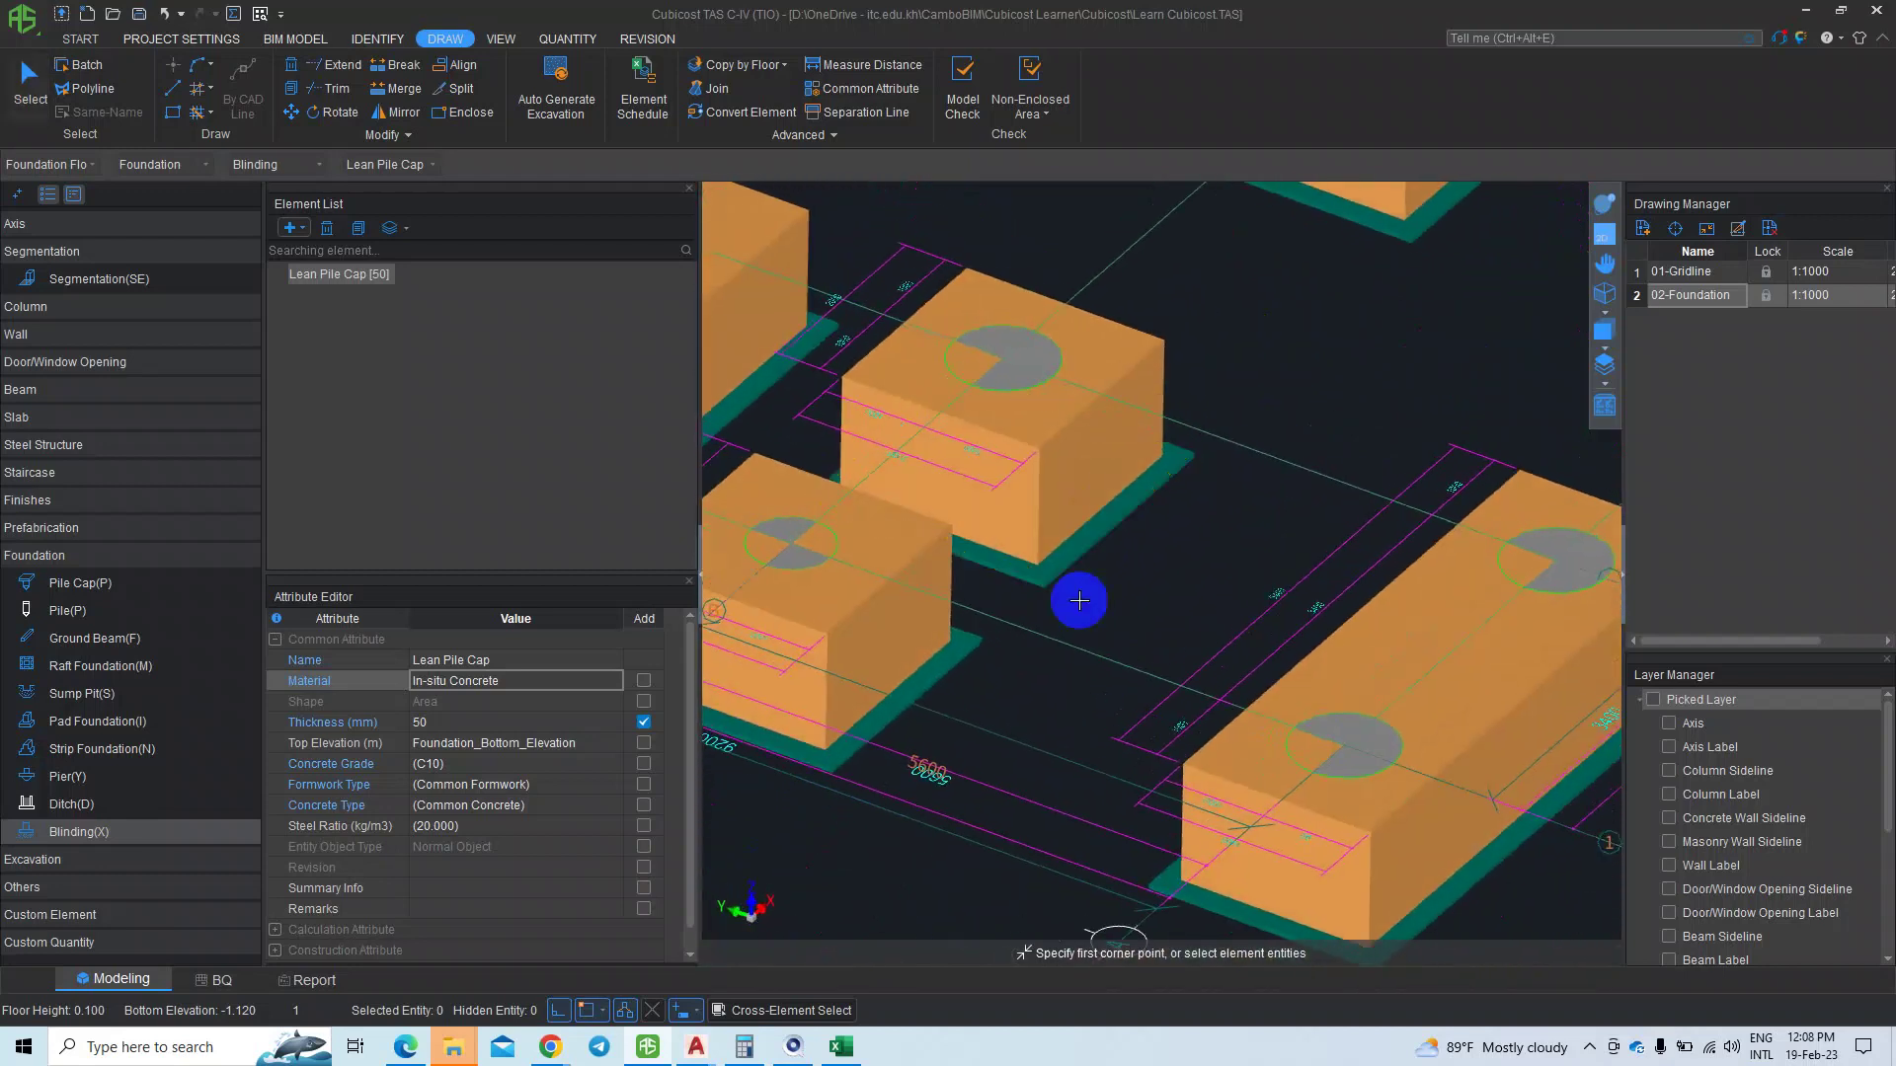
scroll(1044, 573, up, 2)
- Check one blinding slab's attributes, then window-select all the blinding slabs
click(1044, 573)
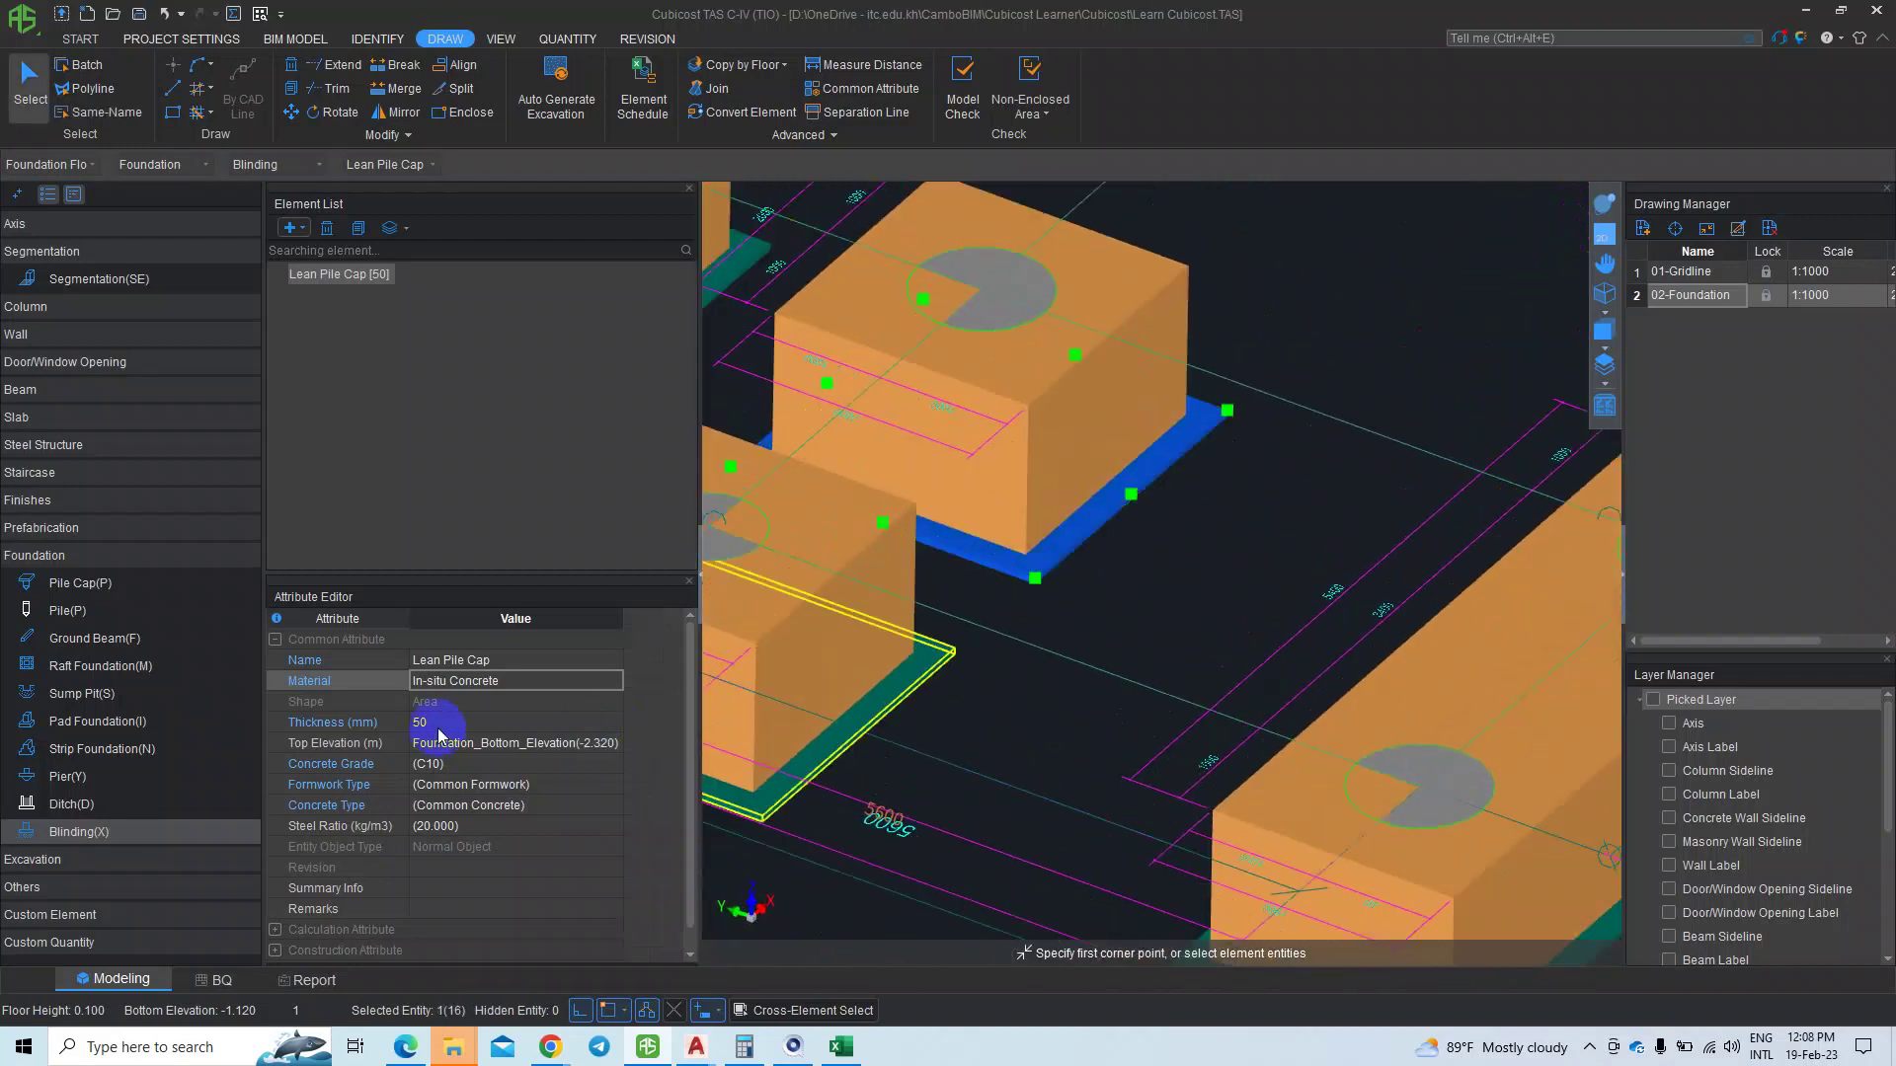
key(Escape)
scroll(1142, 669, down, 3)
scroll(1207, 644, down, 2)
scroll(1233, 607, down, 1)
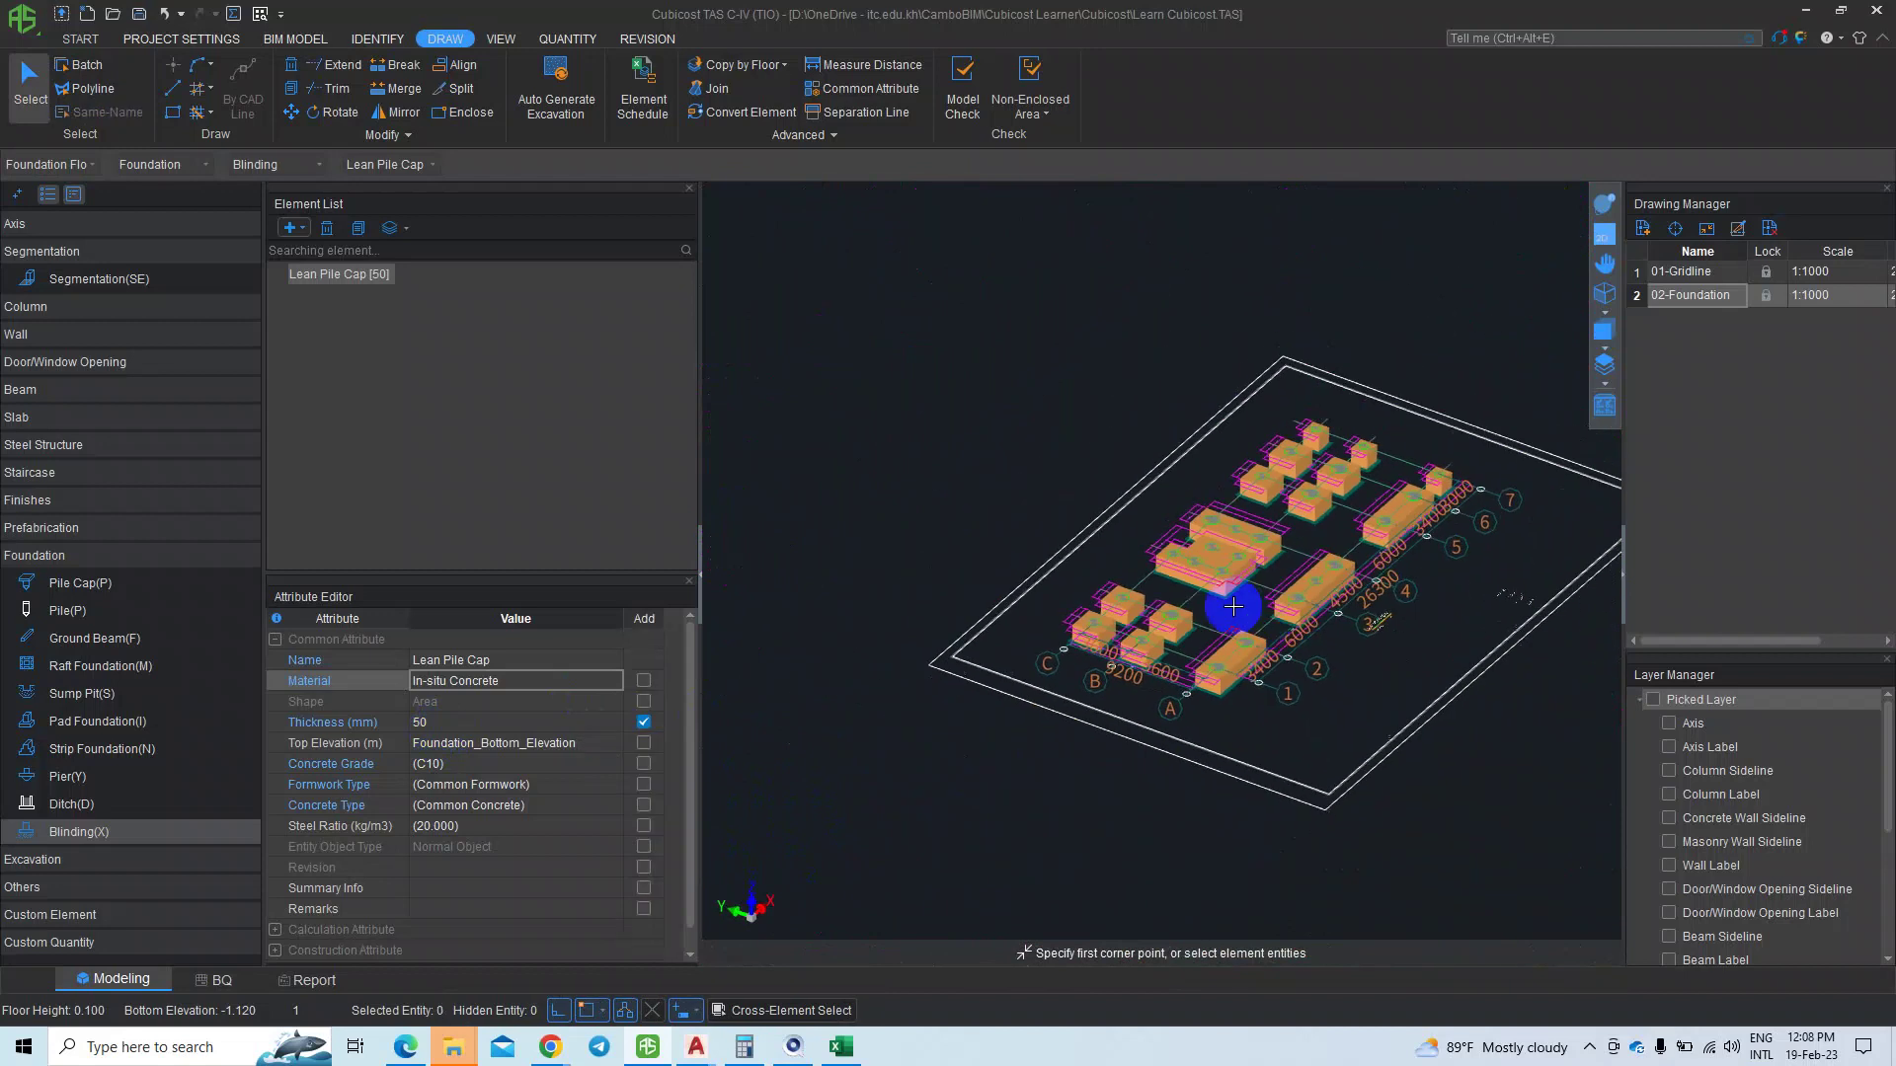
drag(912, 270, 1504, 874)
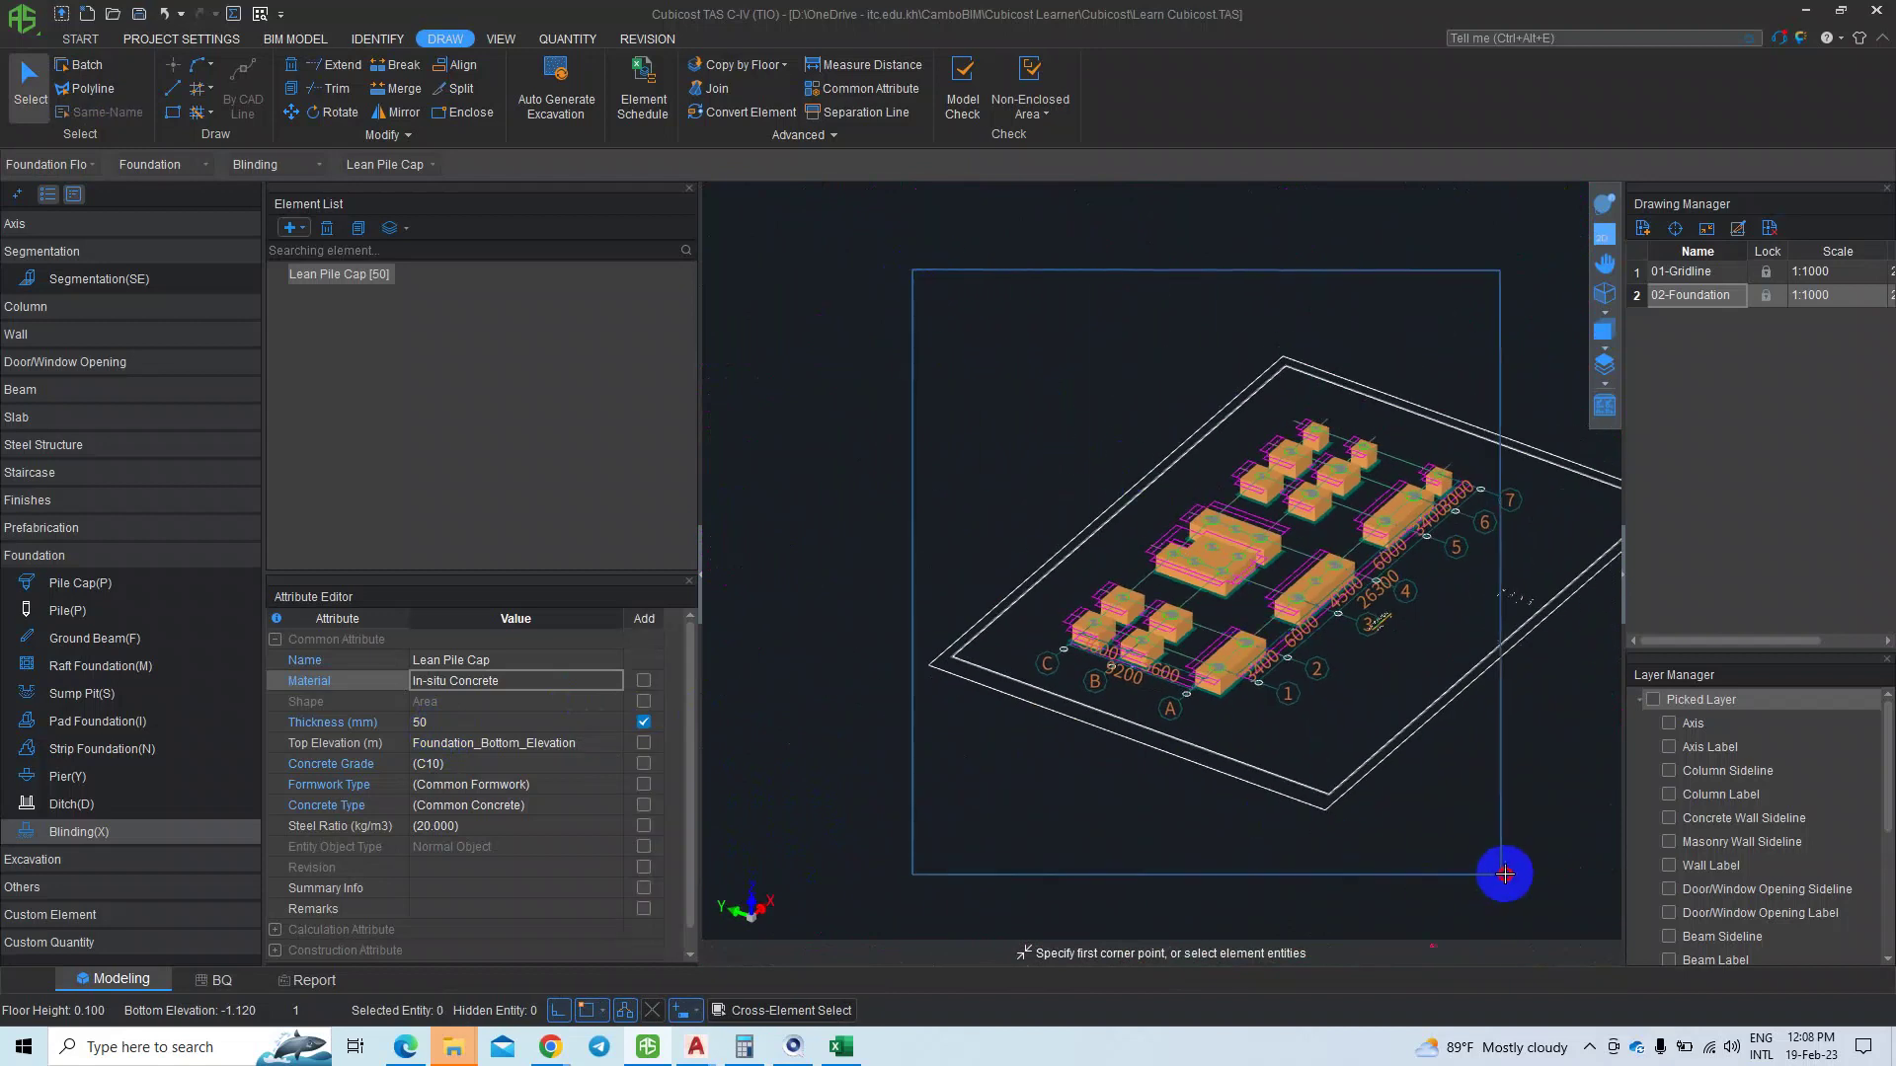
- Select all 16 blinding slabs and enter a 'Lean Pile' remark in their Remarks field
click(428, 909)
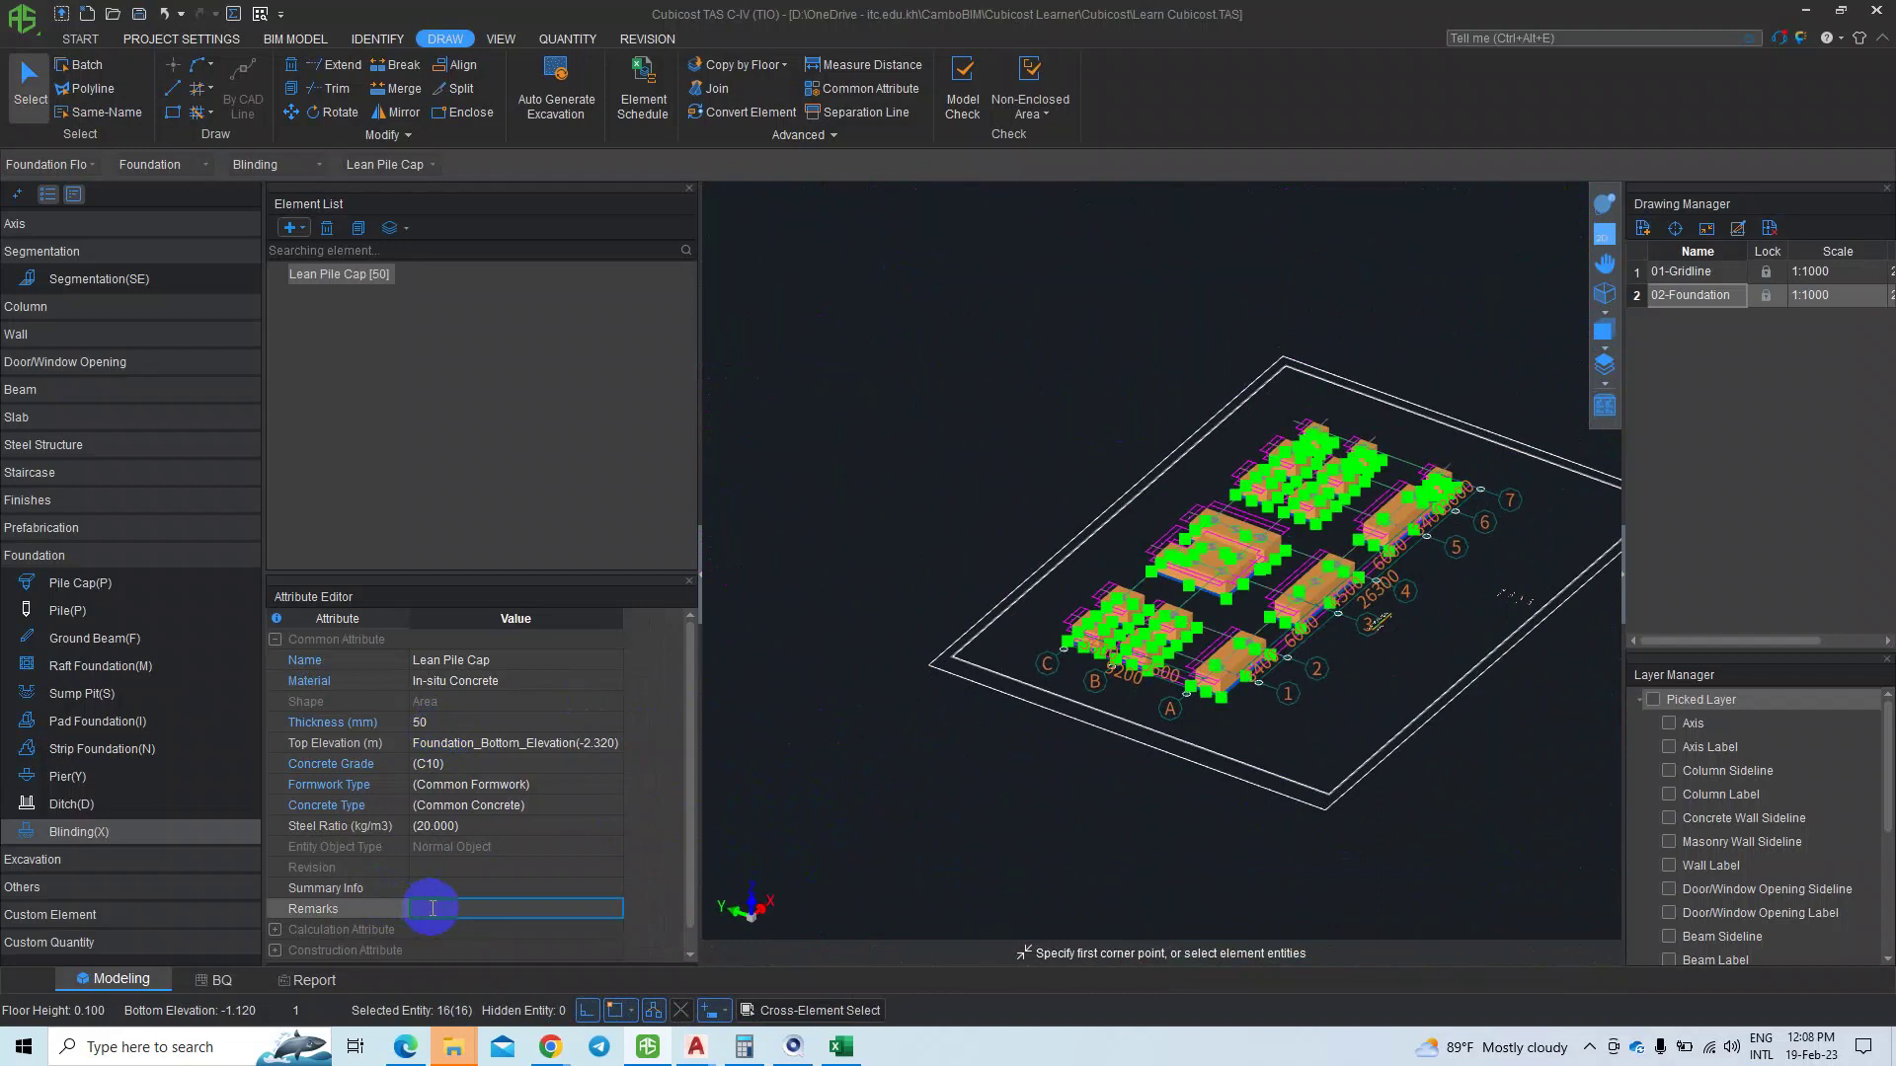
text(Lean P)
text(ile)
key(BackSpace)
key(BackSpace)
text(le P)
text(ile)
triple_click(431, 910)
click(913, 761)
- Deselect the blinding slabs and zoom across the foundation model
click(1108, 707)
scroll(1087, 619, up, 2)
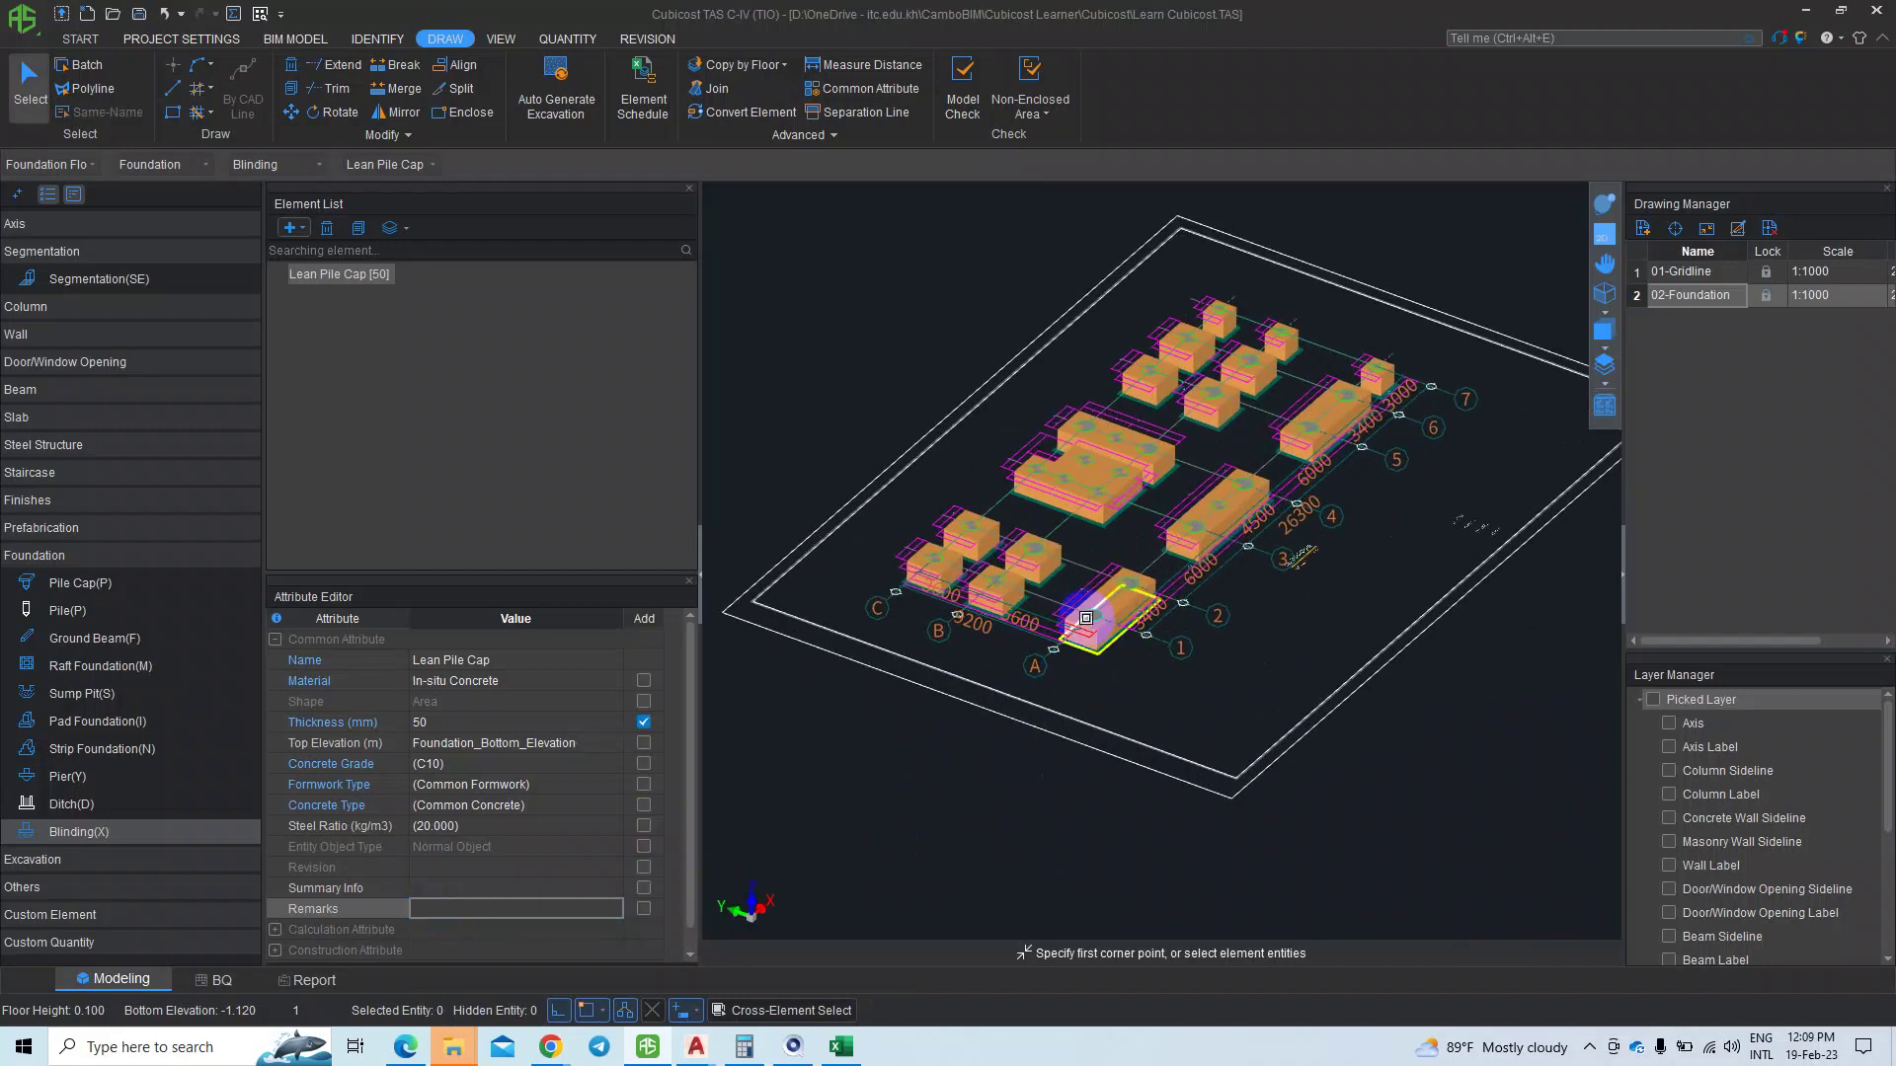
scroll(1086, 622, up, 1)
mouse_move(1086, 622)
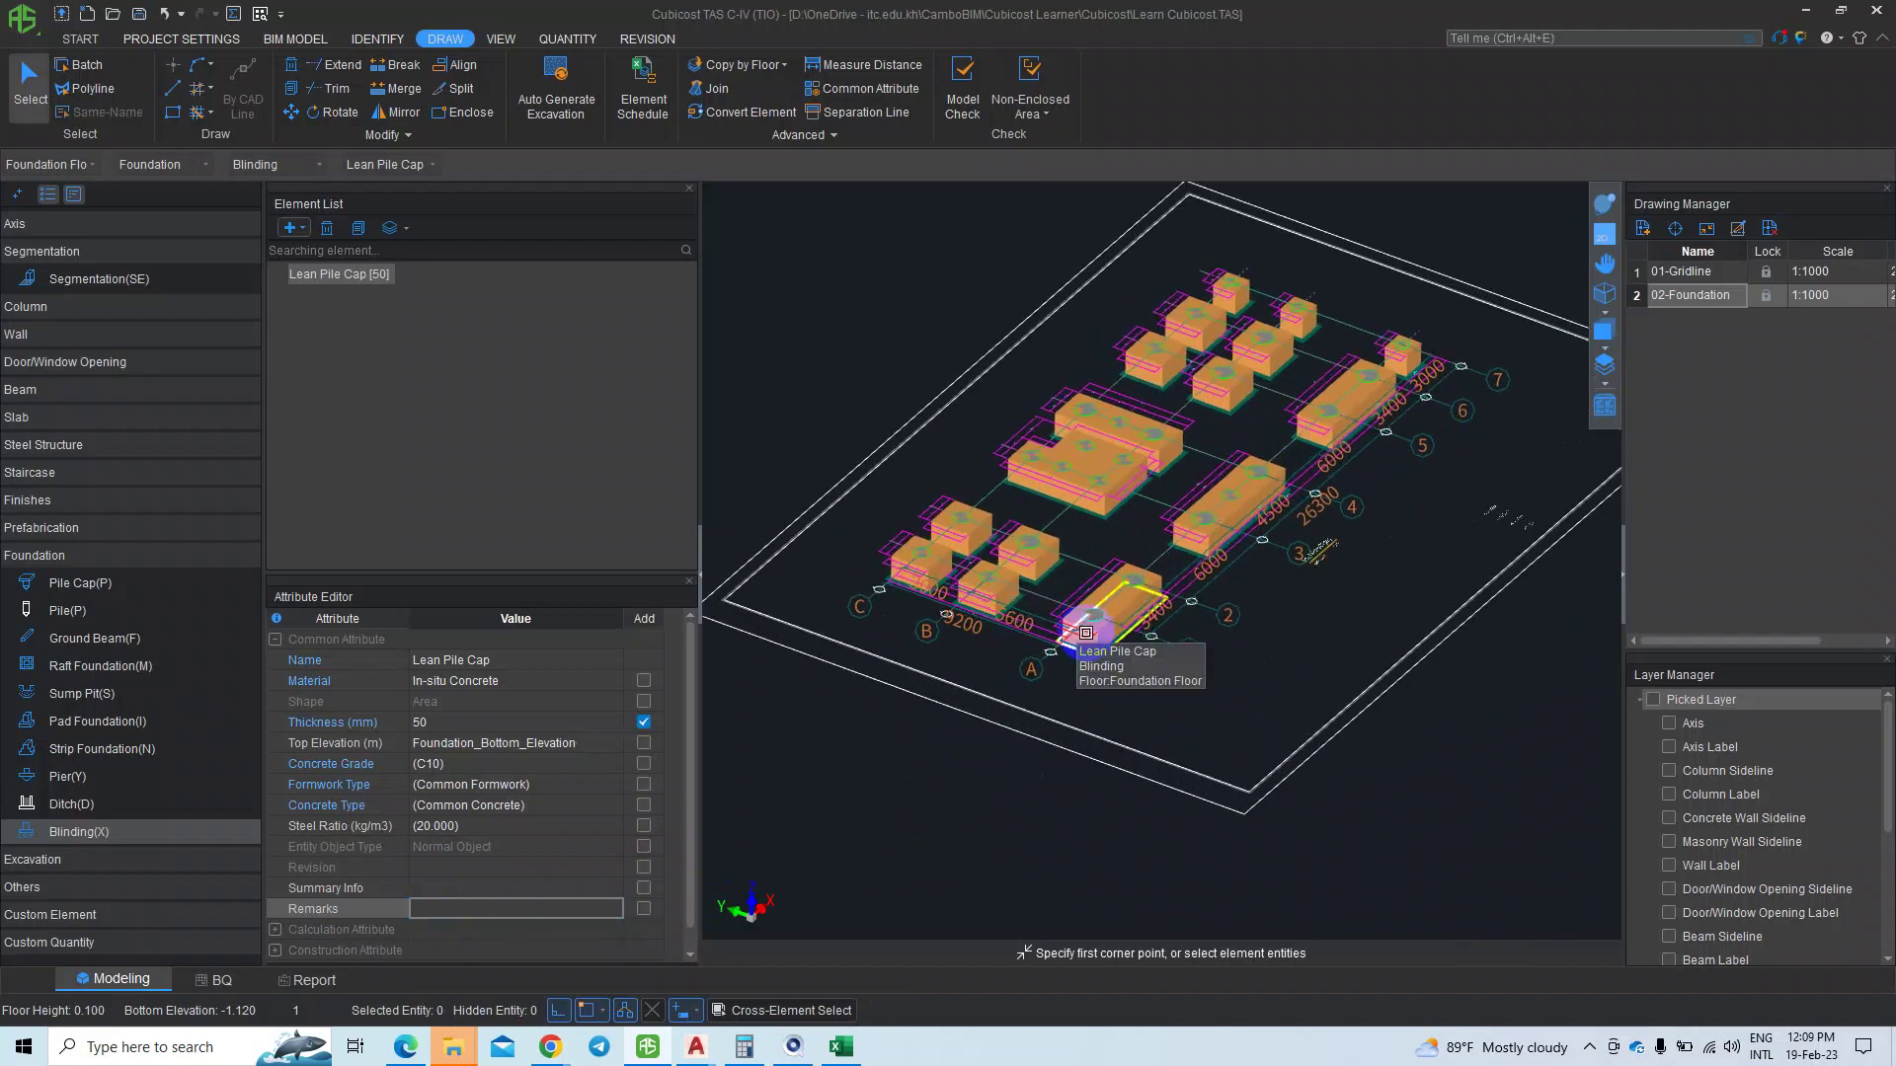
scroll(1029, 635, up, 2)
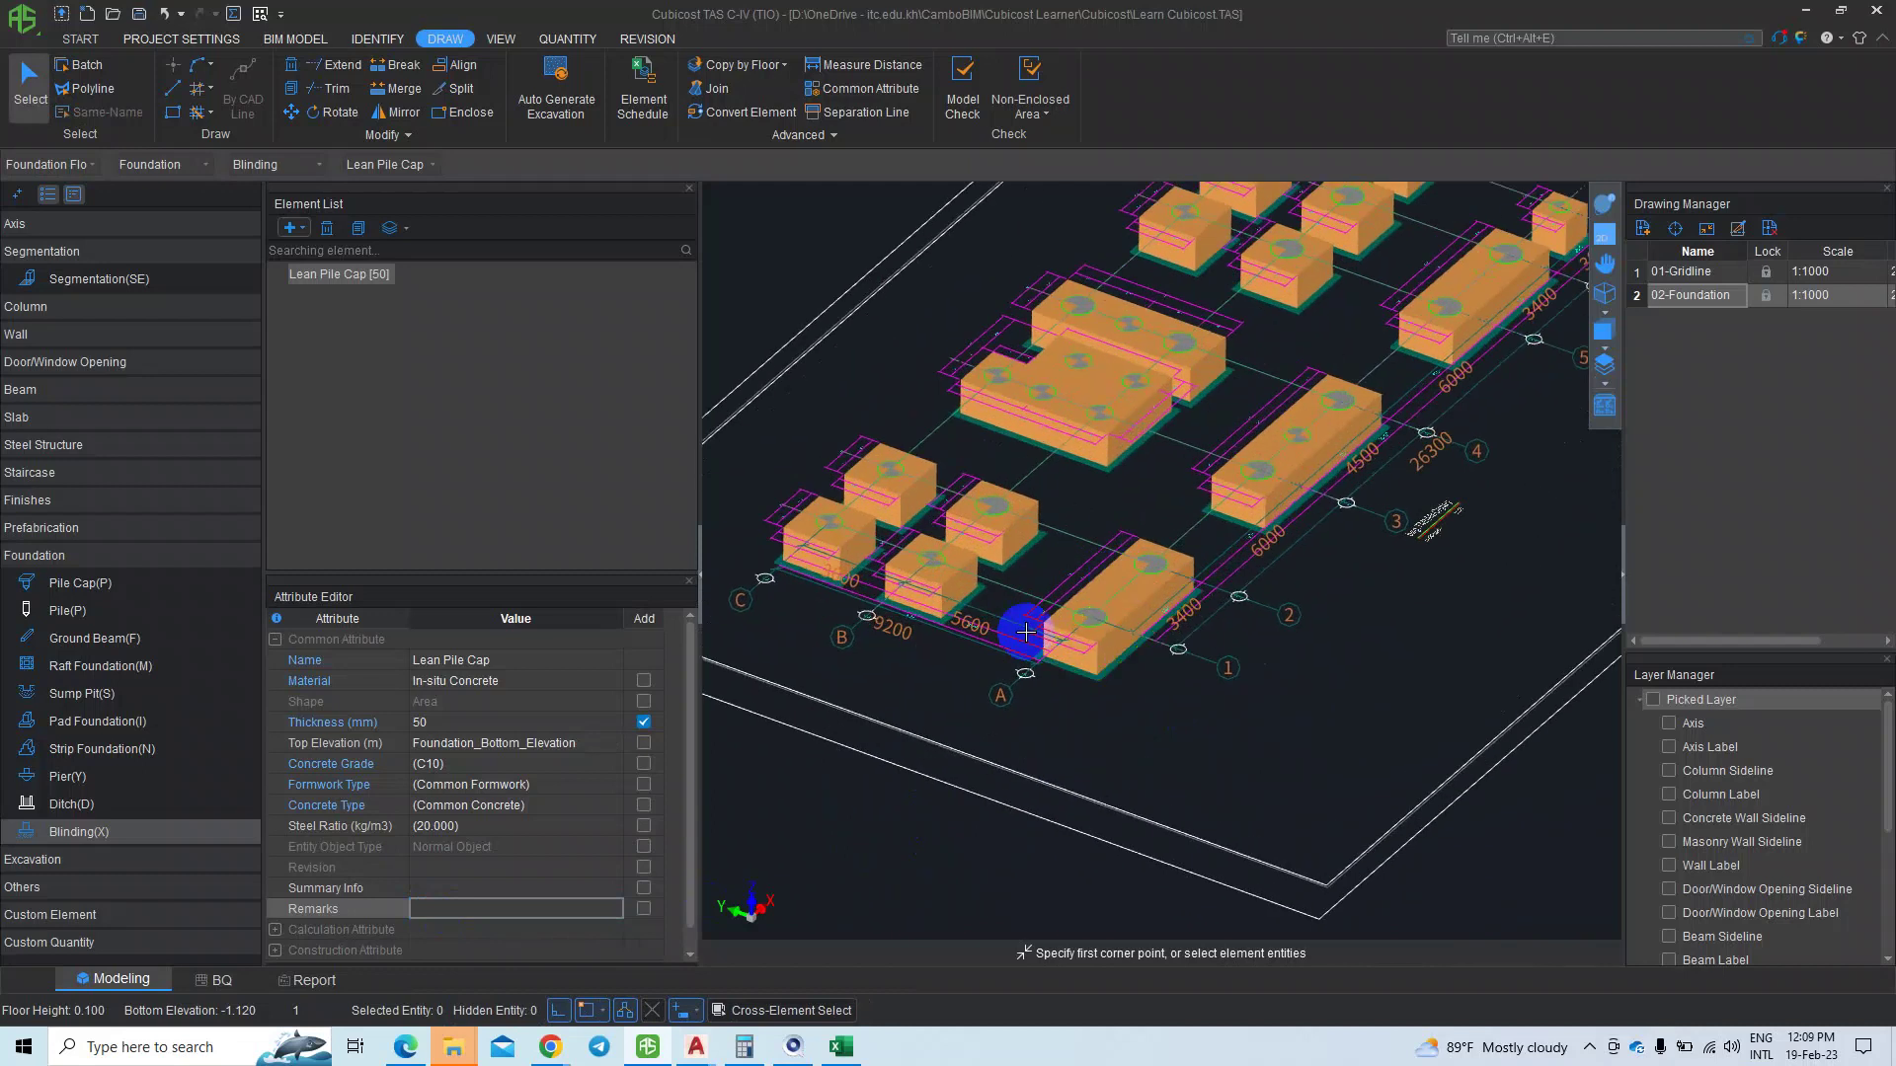
scroll(1029, 635, up, 2)
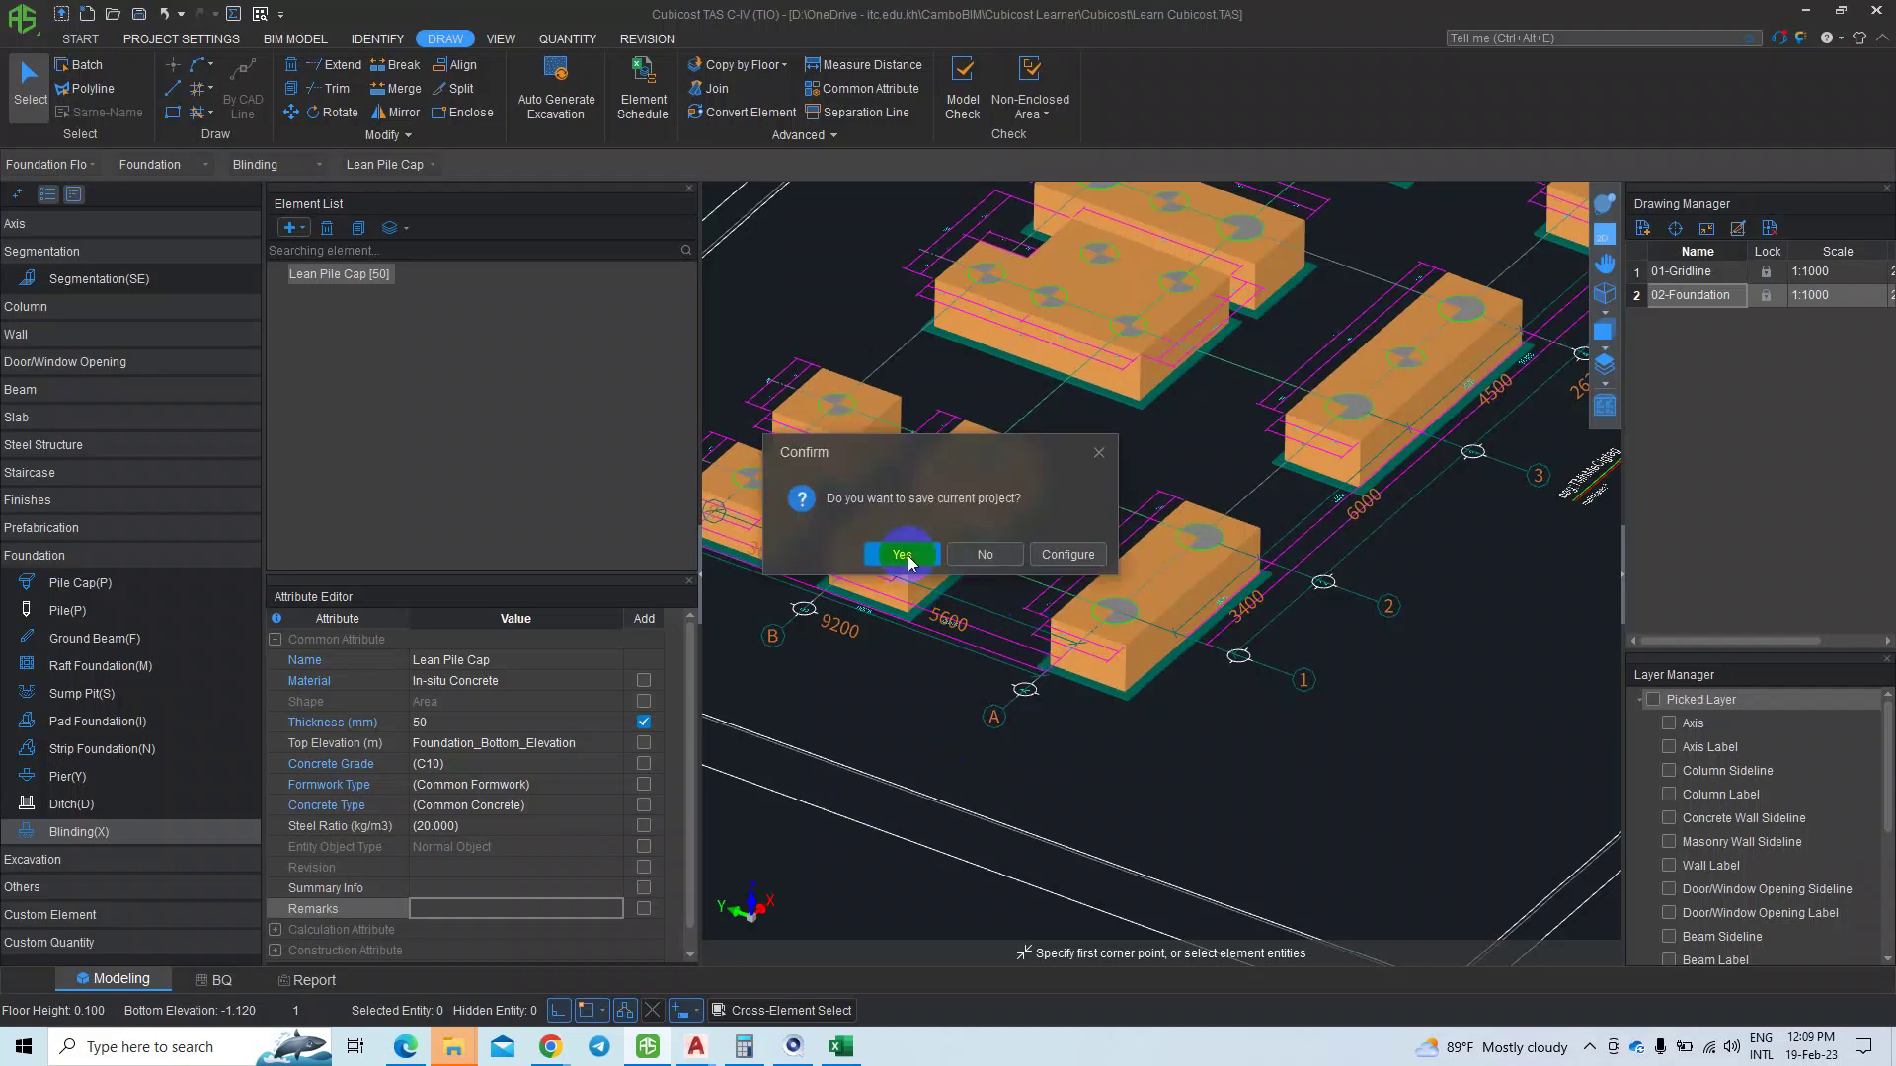
- Confirm saving the project and narrow the side panels to enlarge the drawing area
click(904, 551)
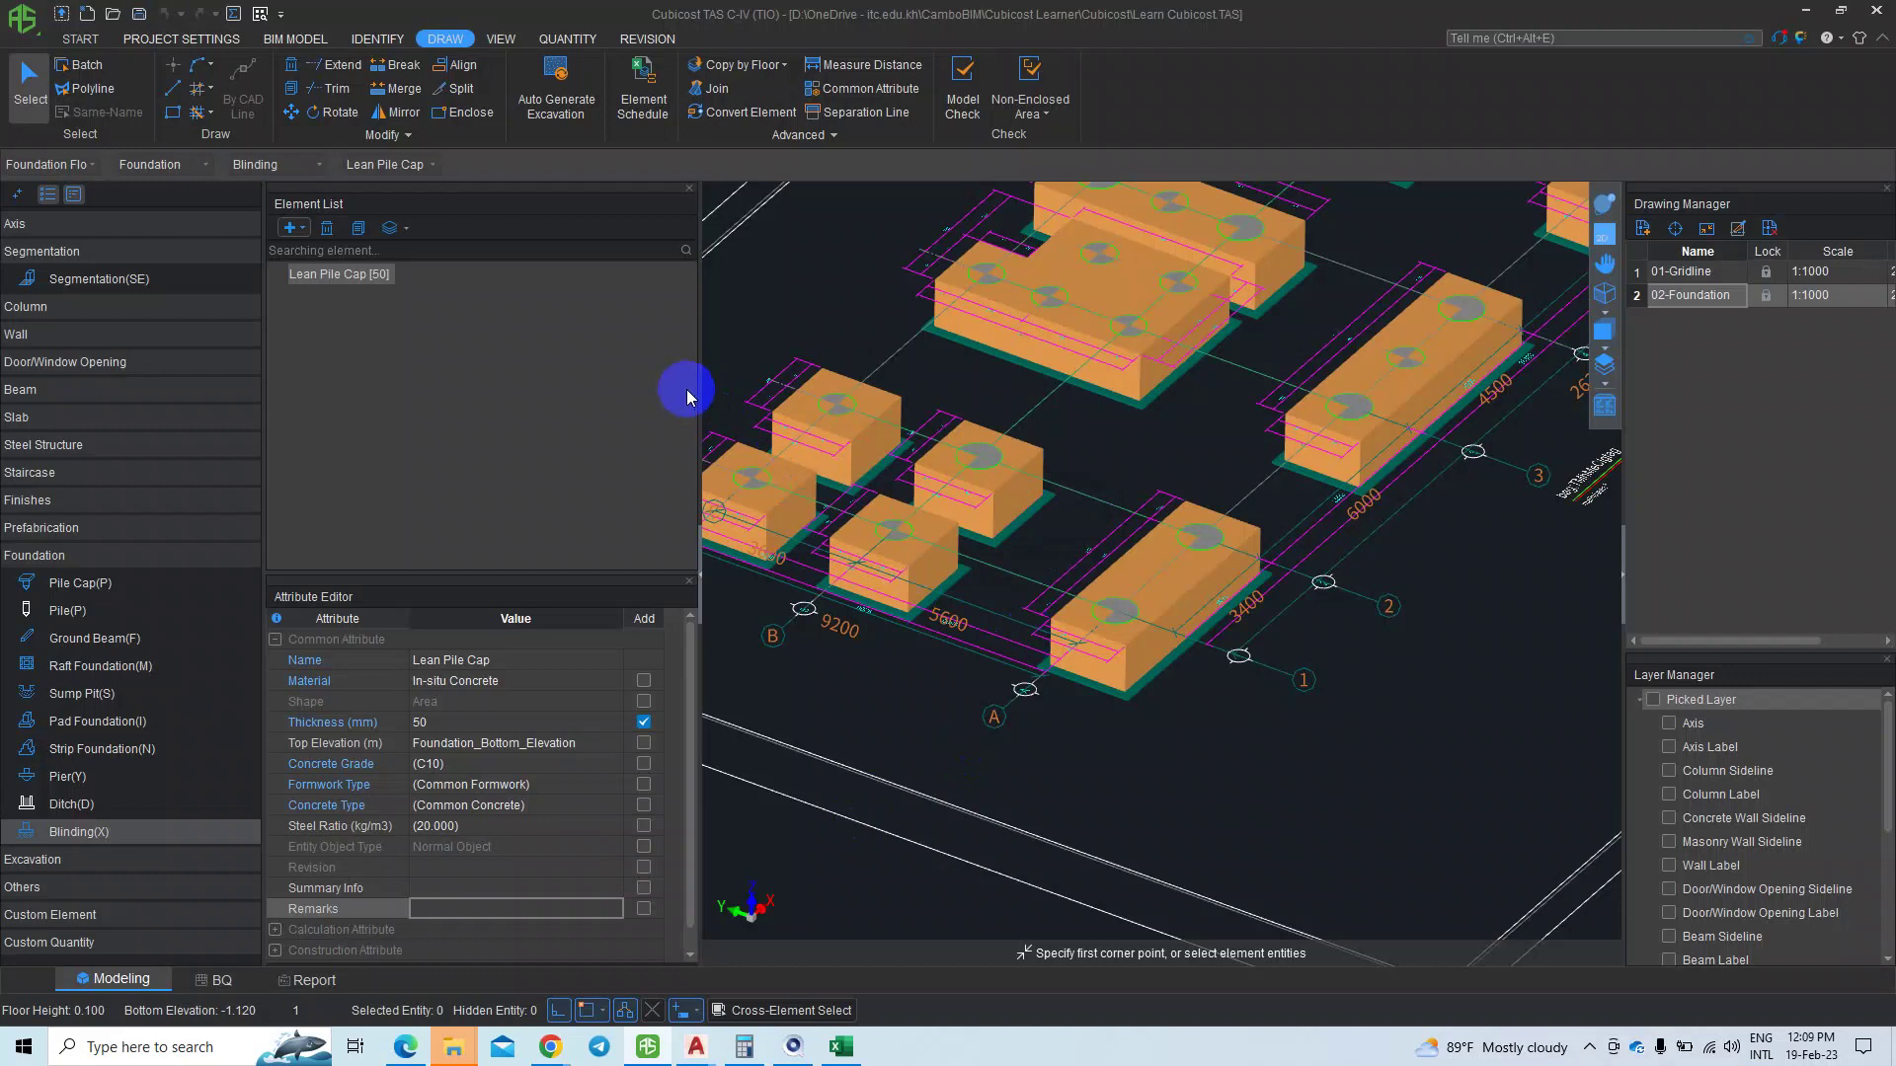
drag(699, 385, 470, 385)
scroll(866, 541, down, 3)
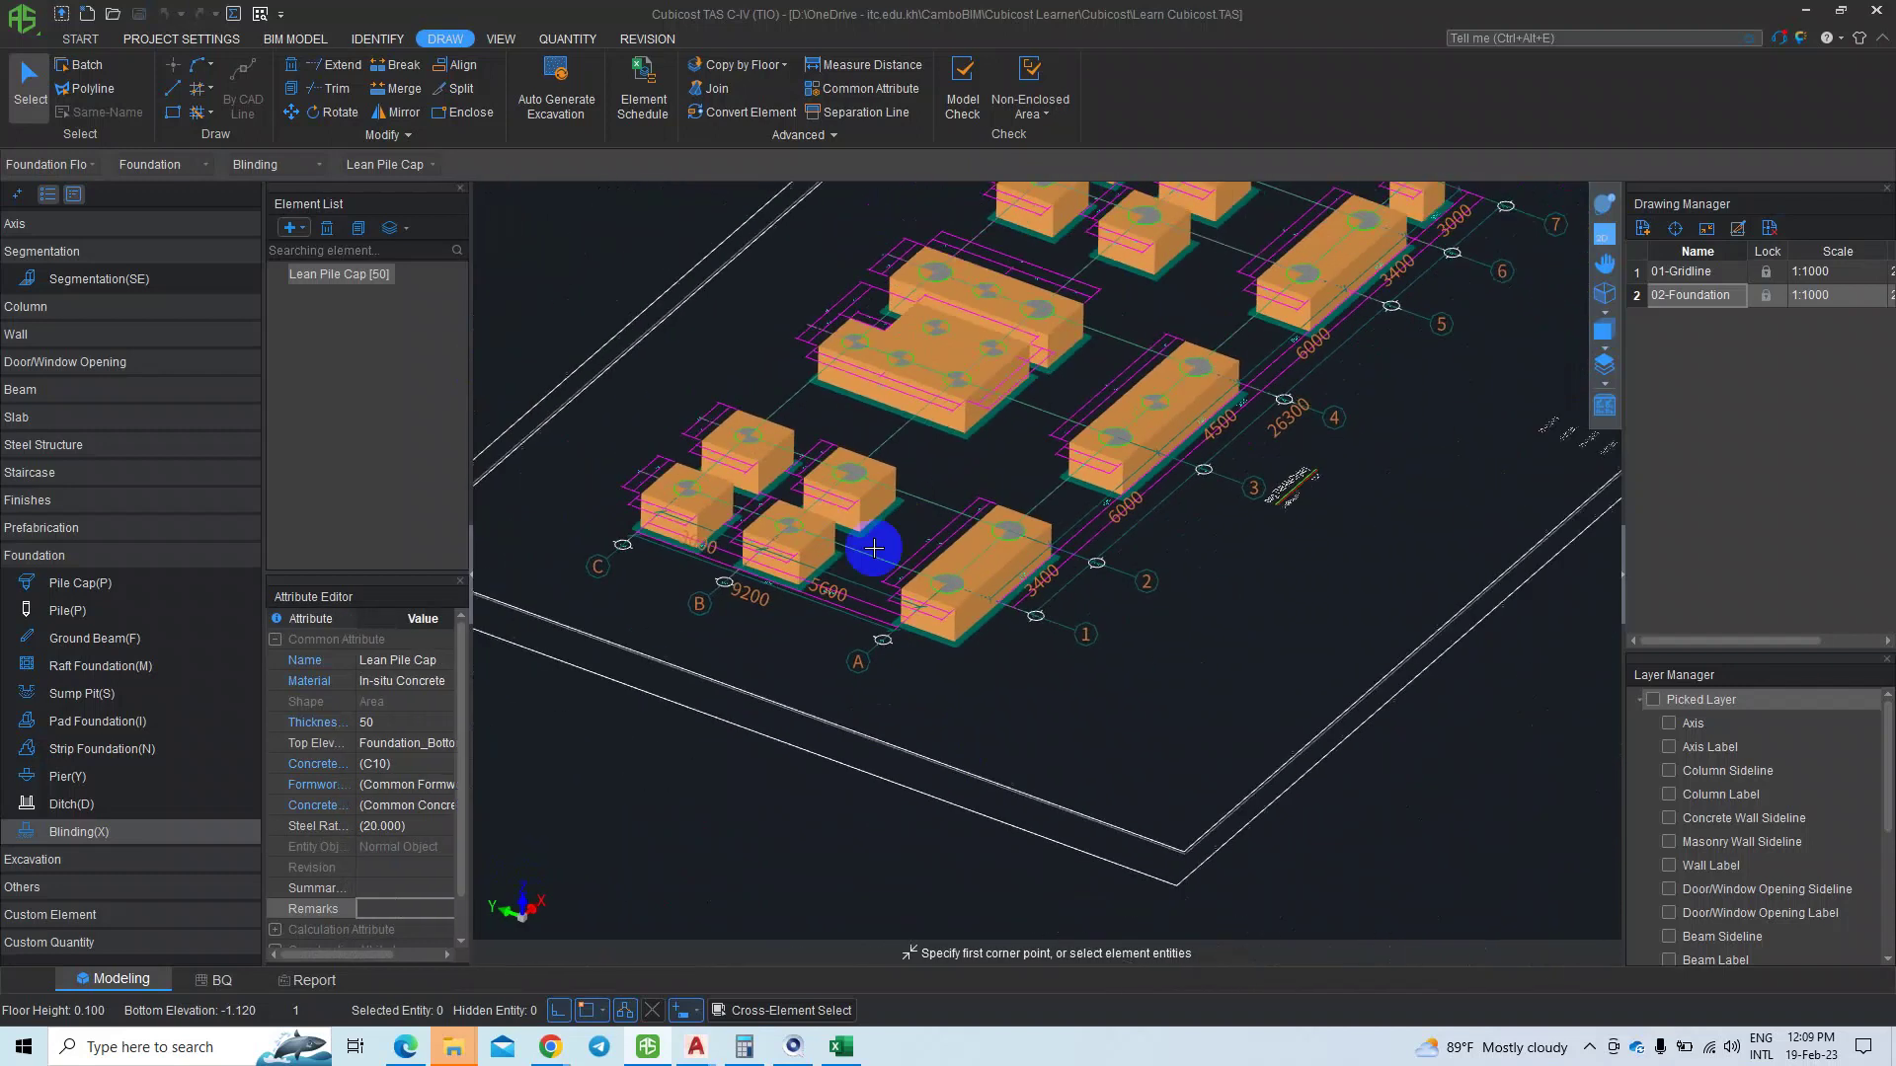
scroll(1031, 642, down, 3)
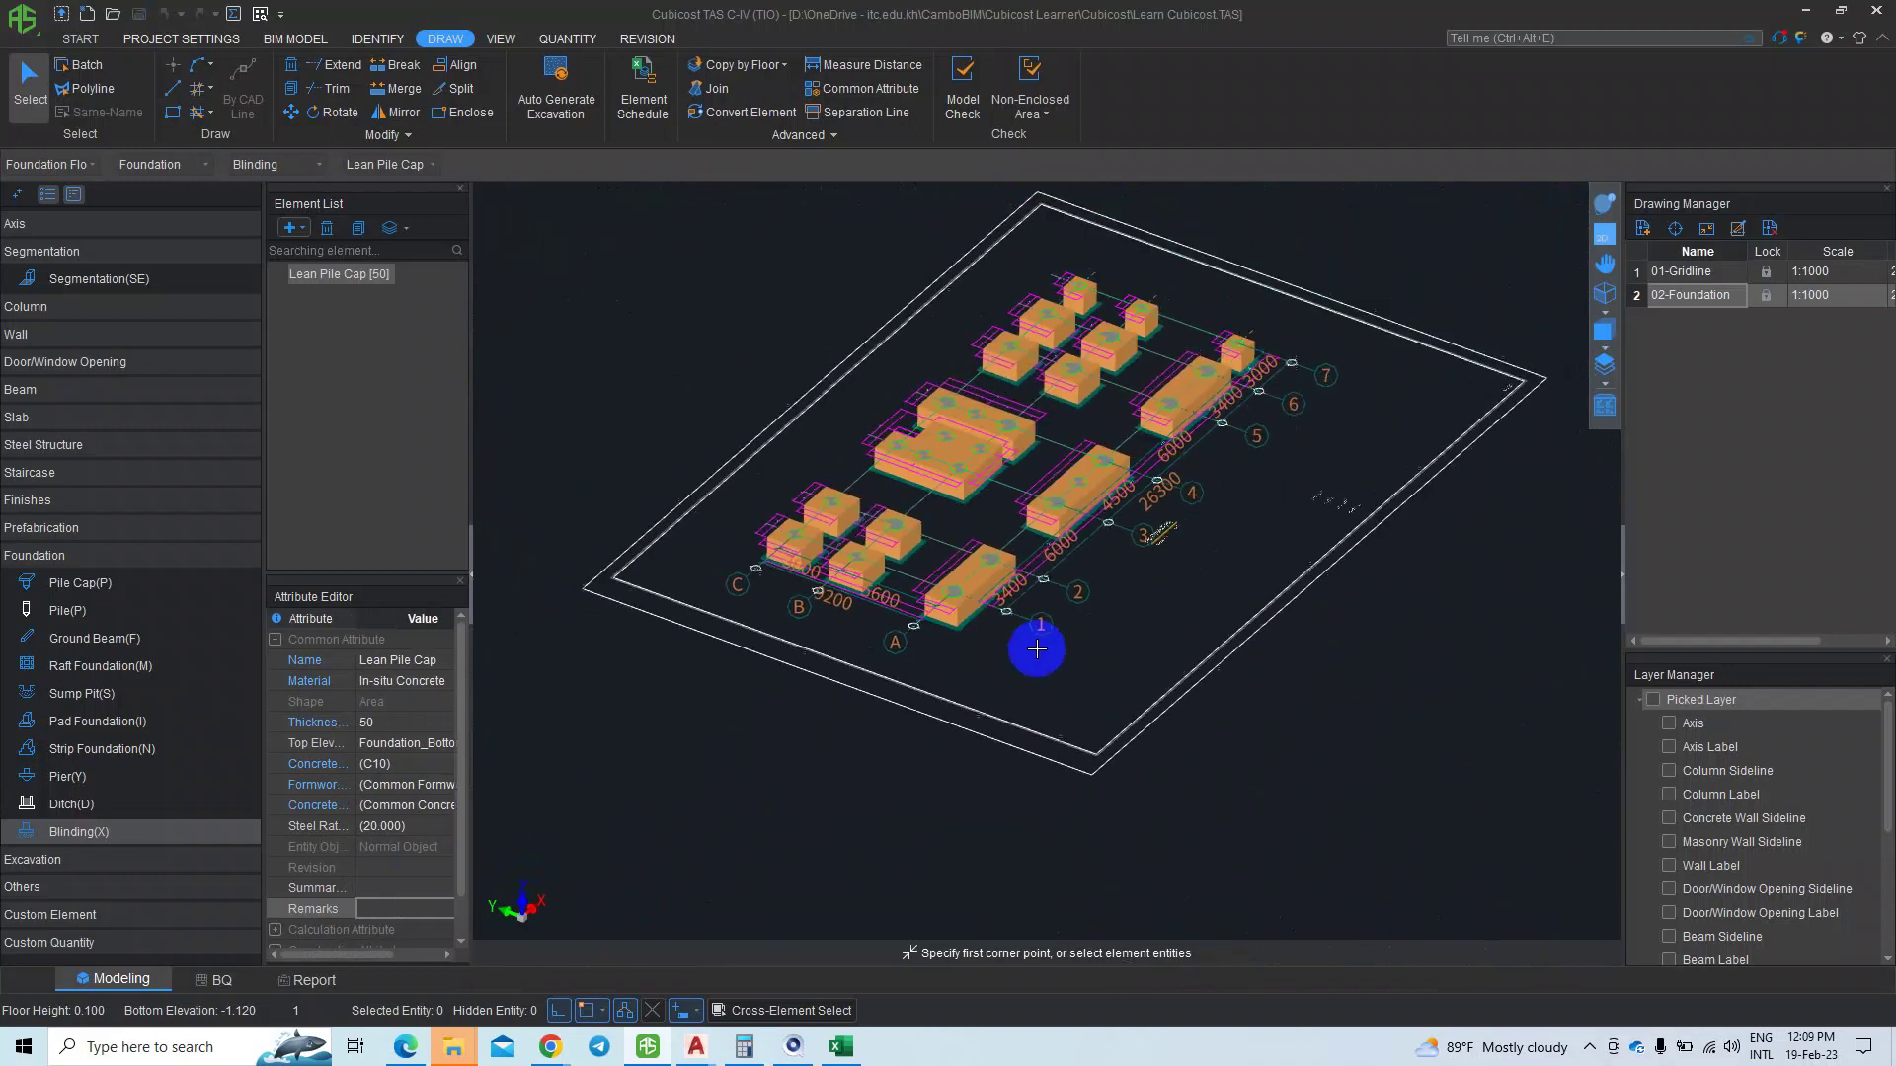
- View Quantity by Category for Pile Cap and Blinding, finding no blinding results
click(565, 39)
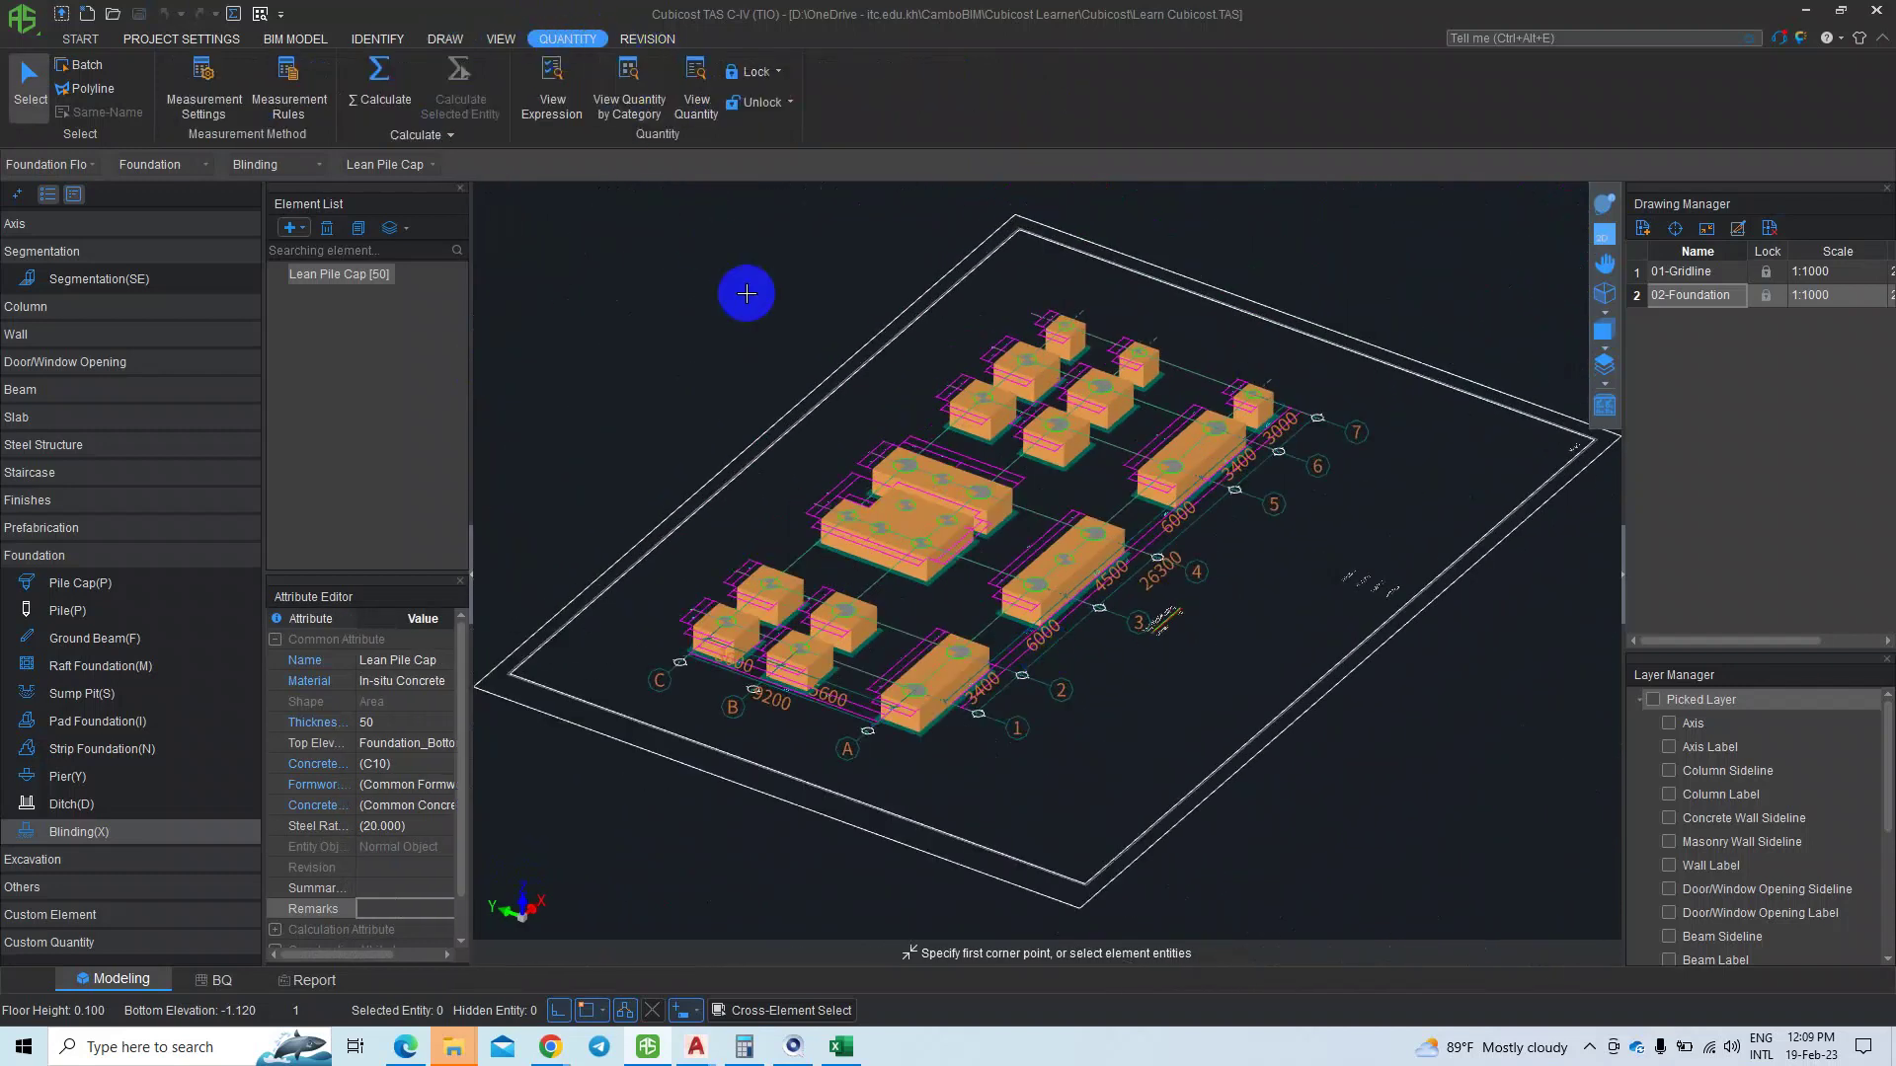
click(637, 122)
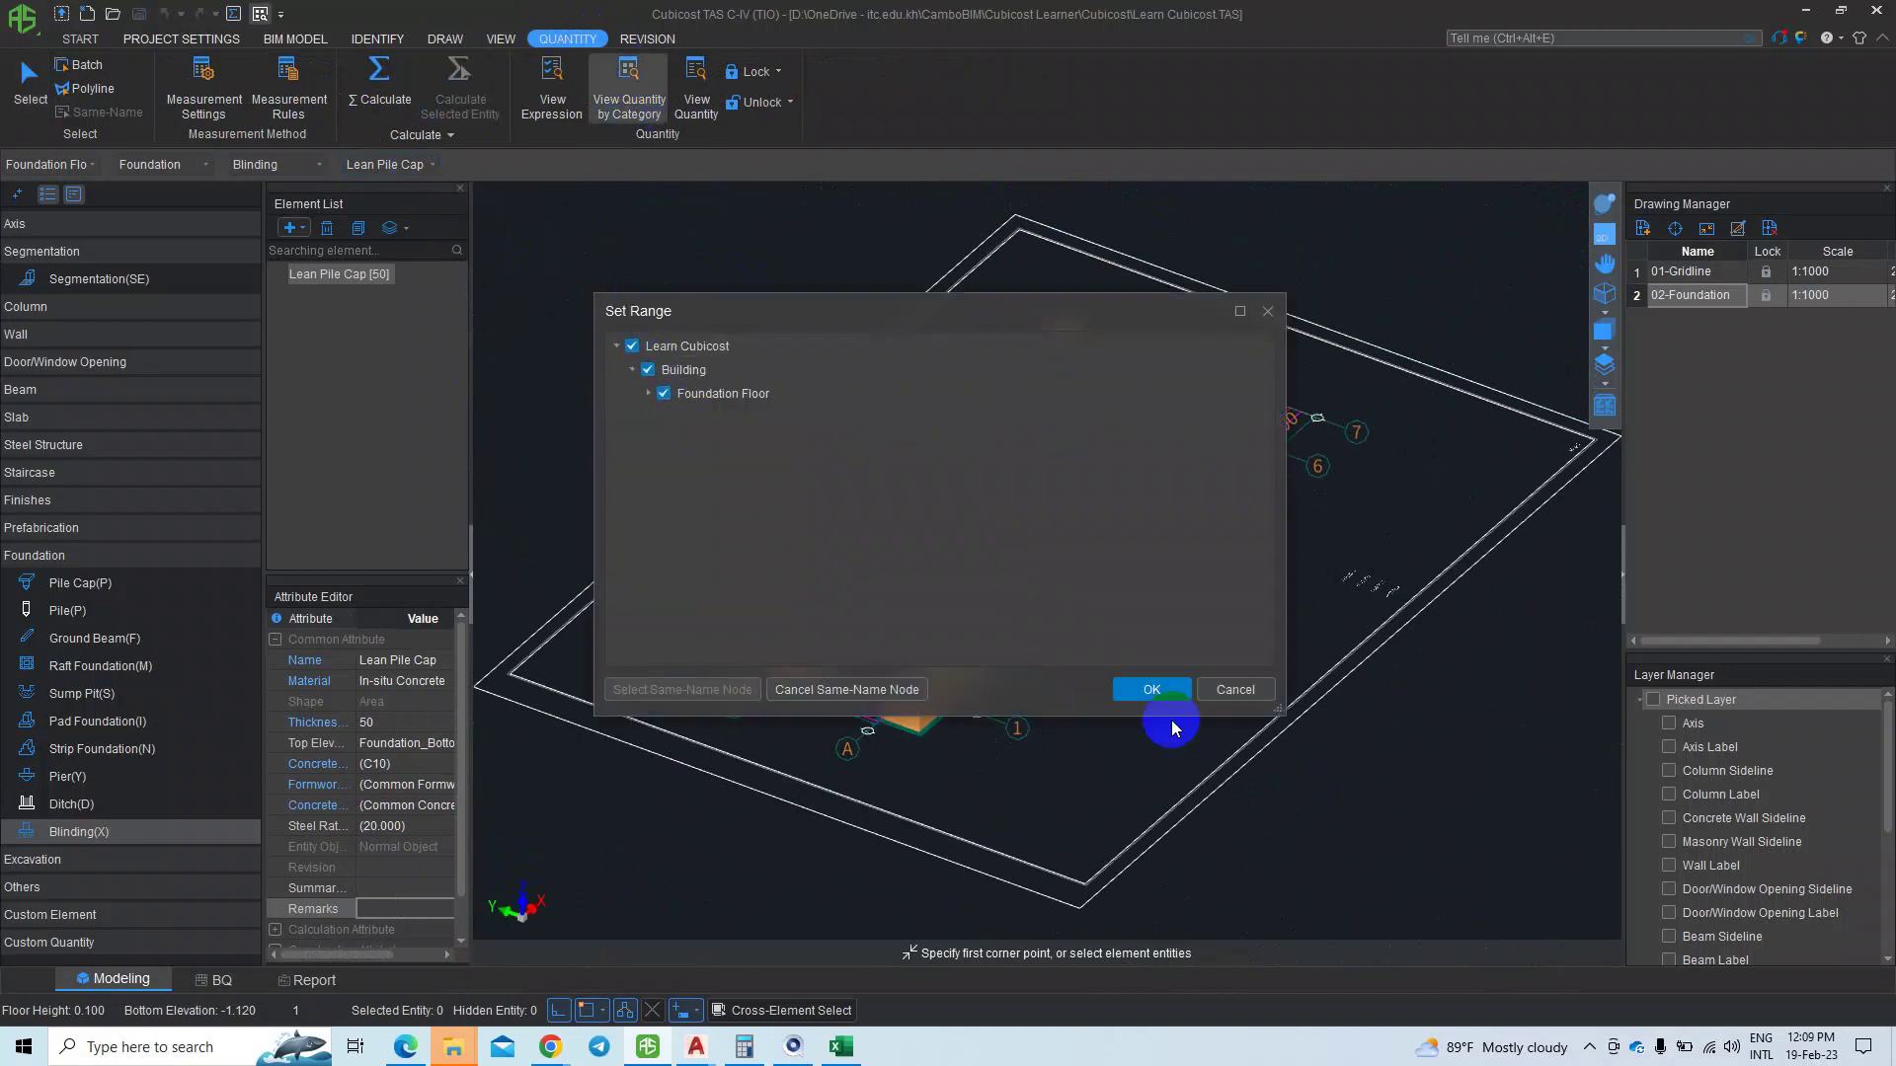
click(1145, 689)
click(494, 379)
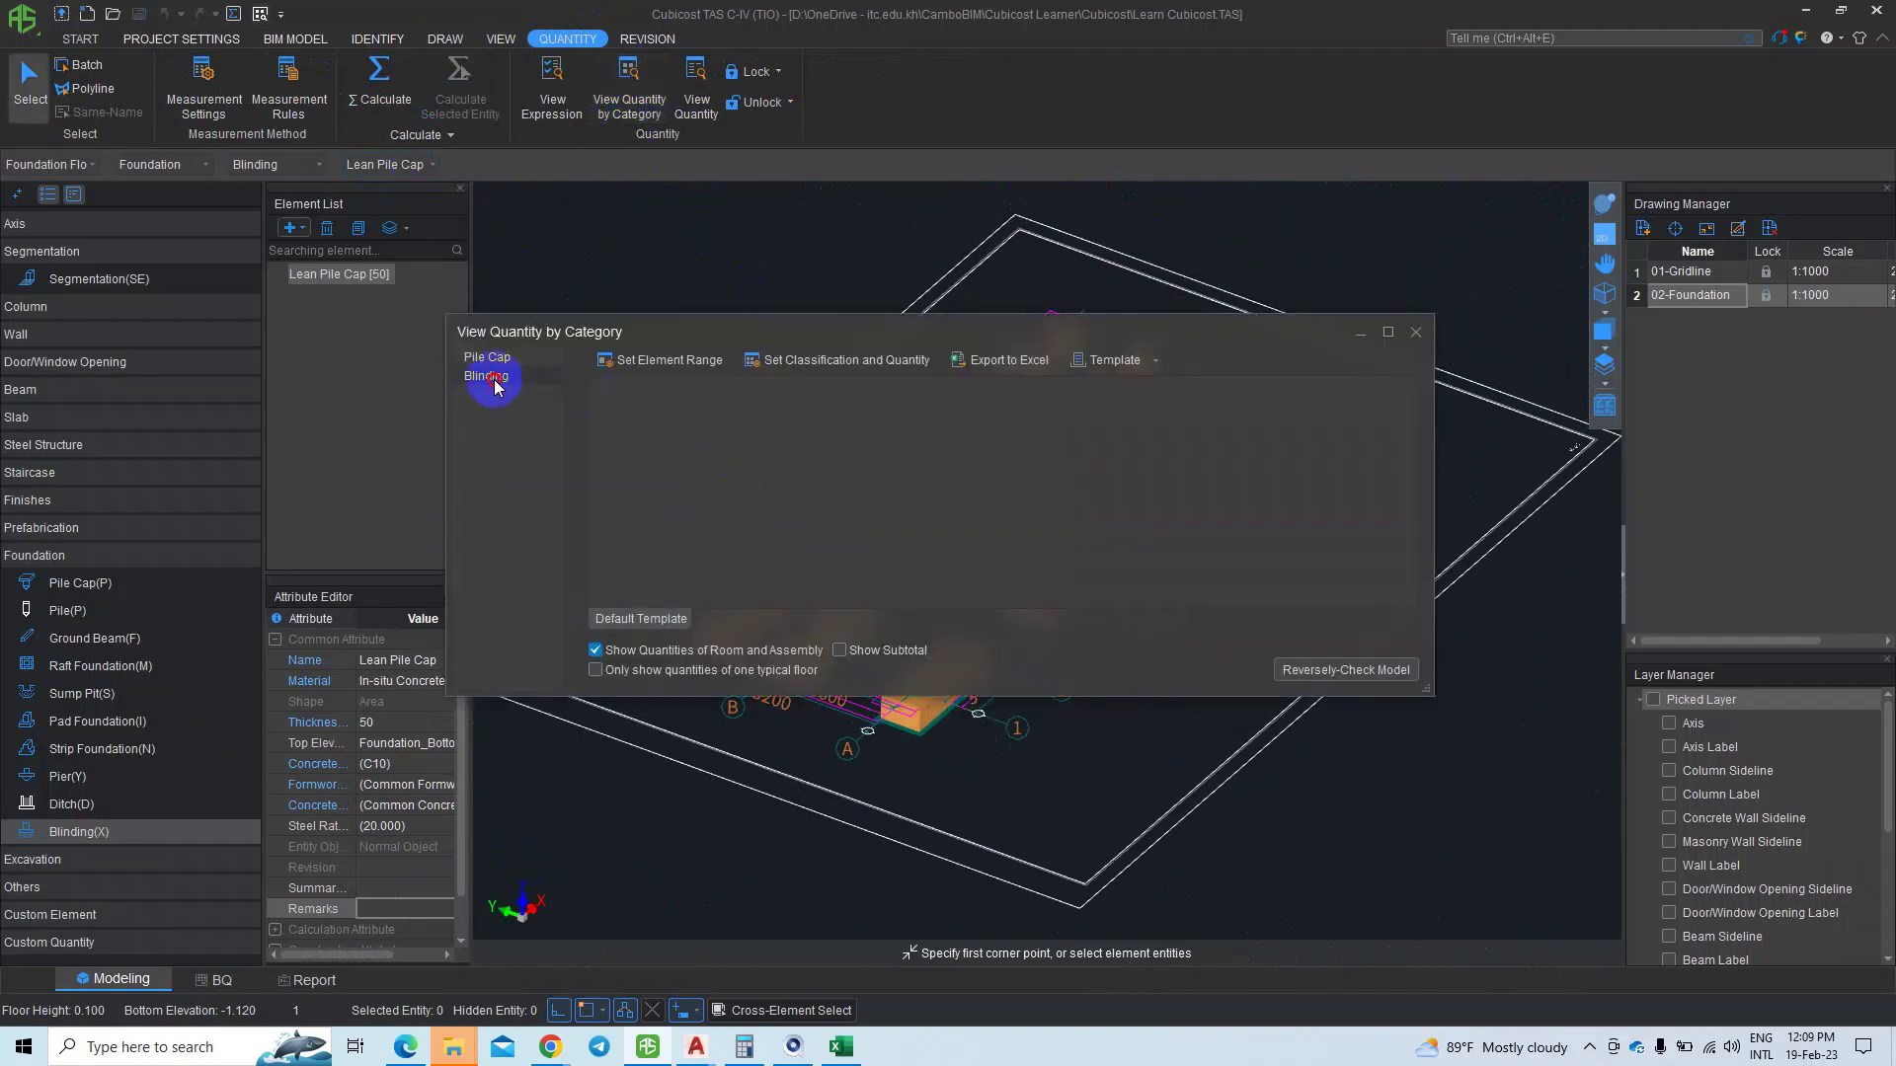
click(488, 358)
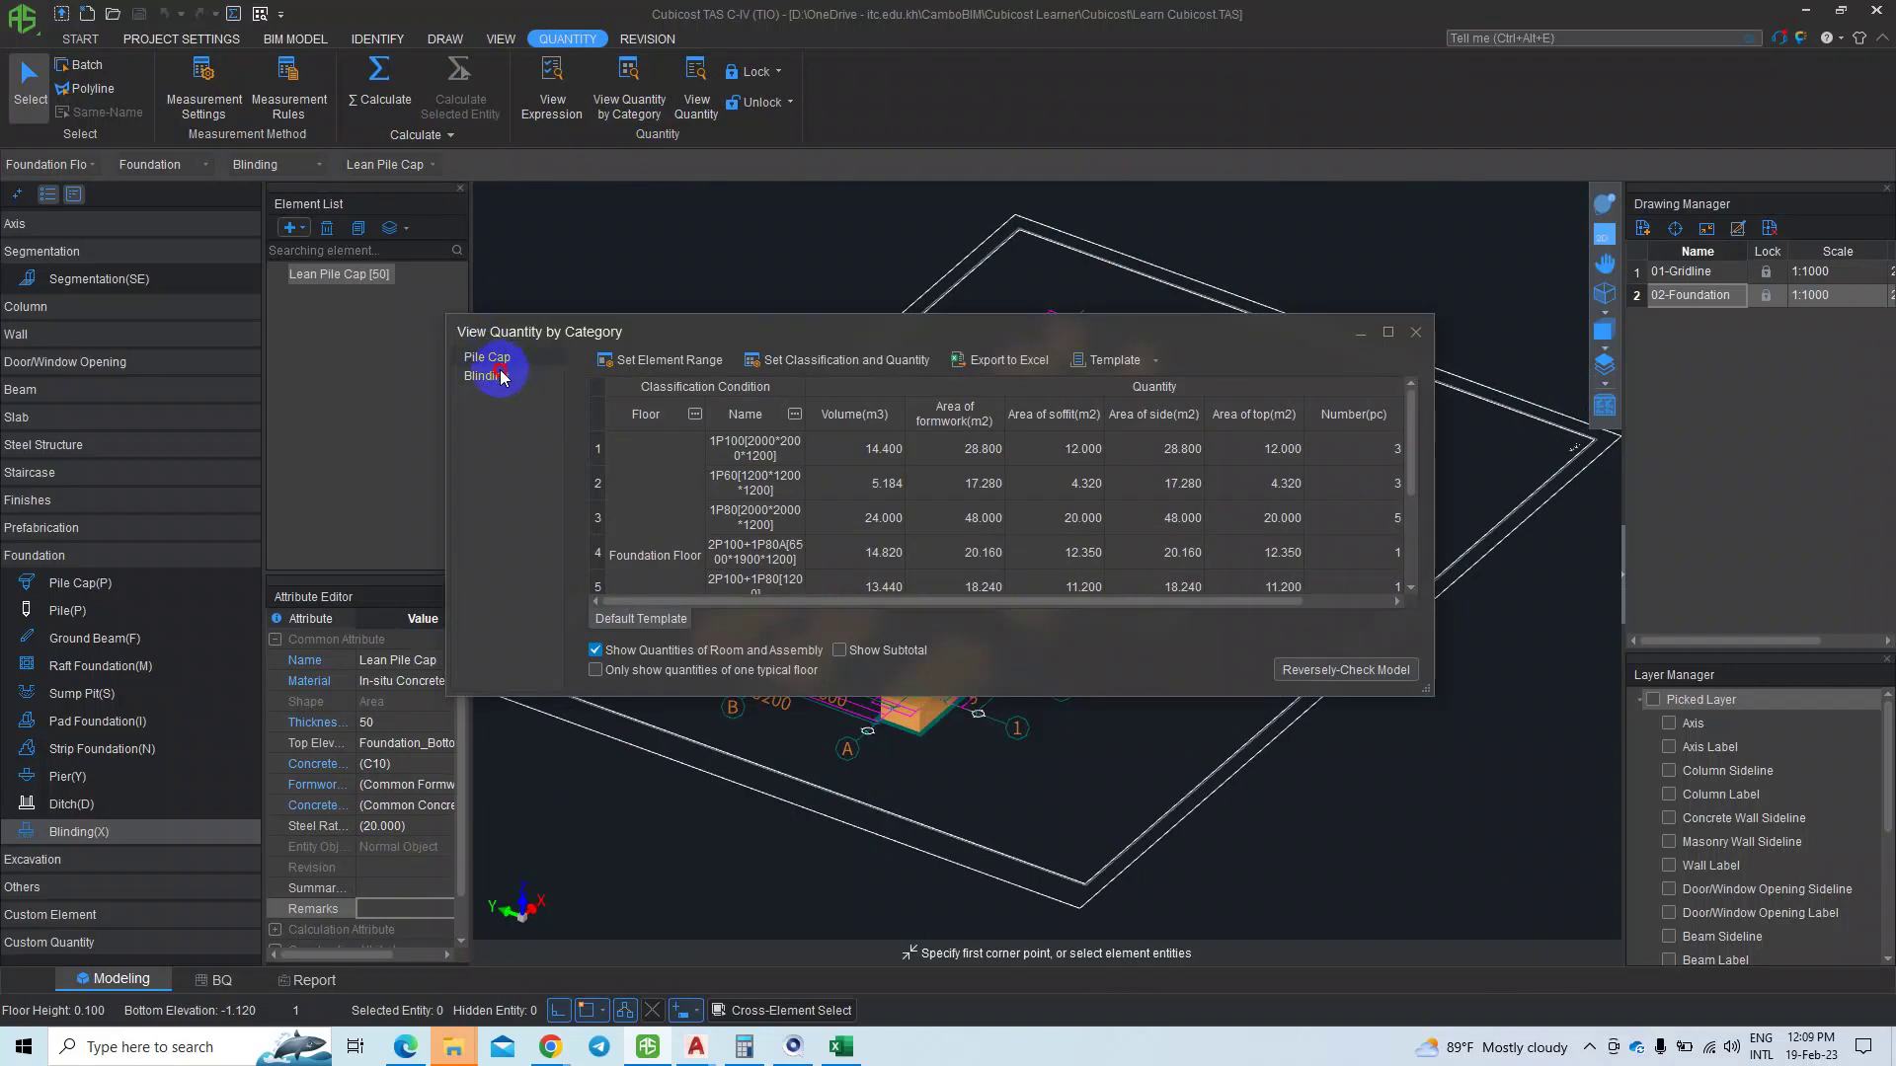
click(501, 376)
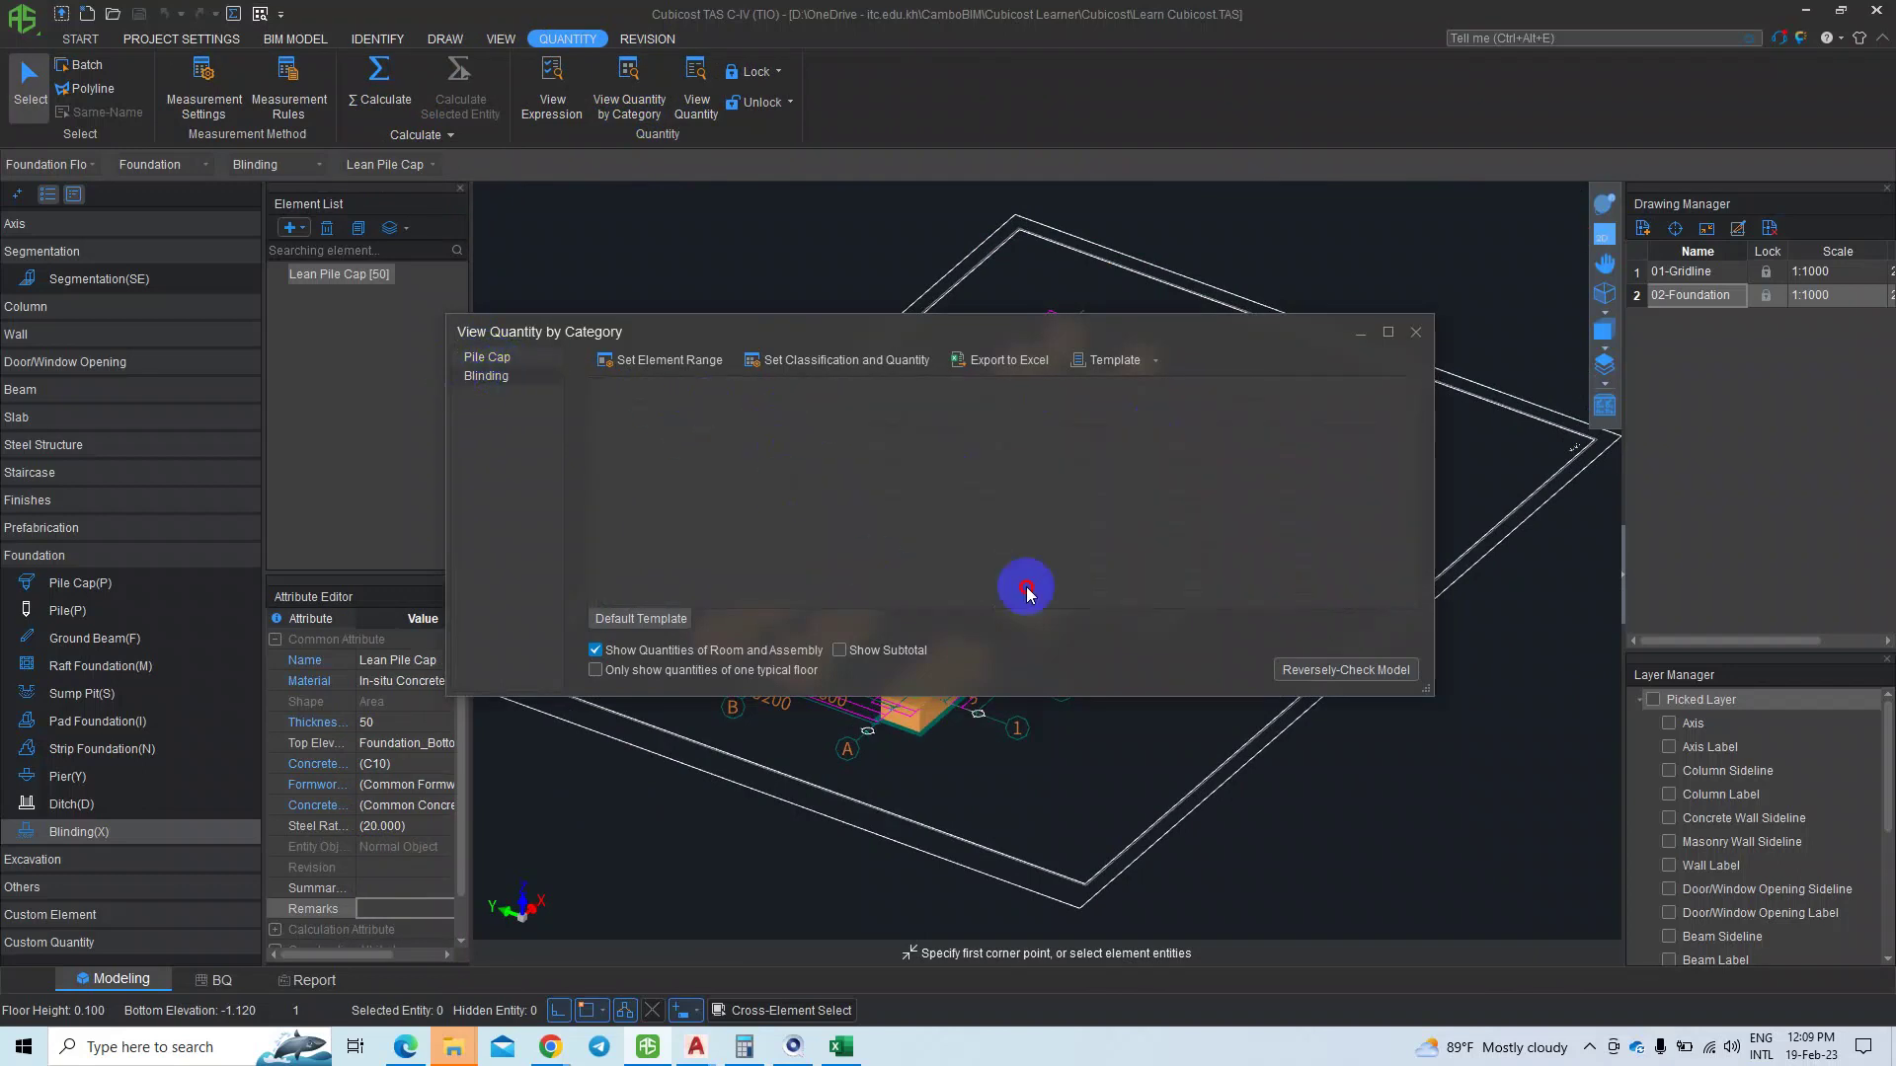
click(1415, 332)
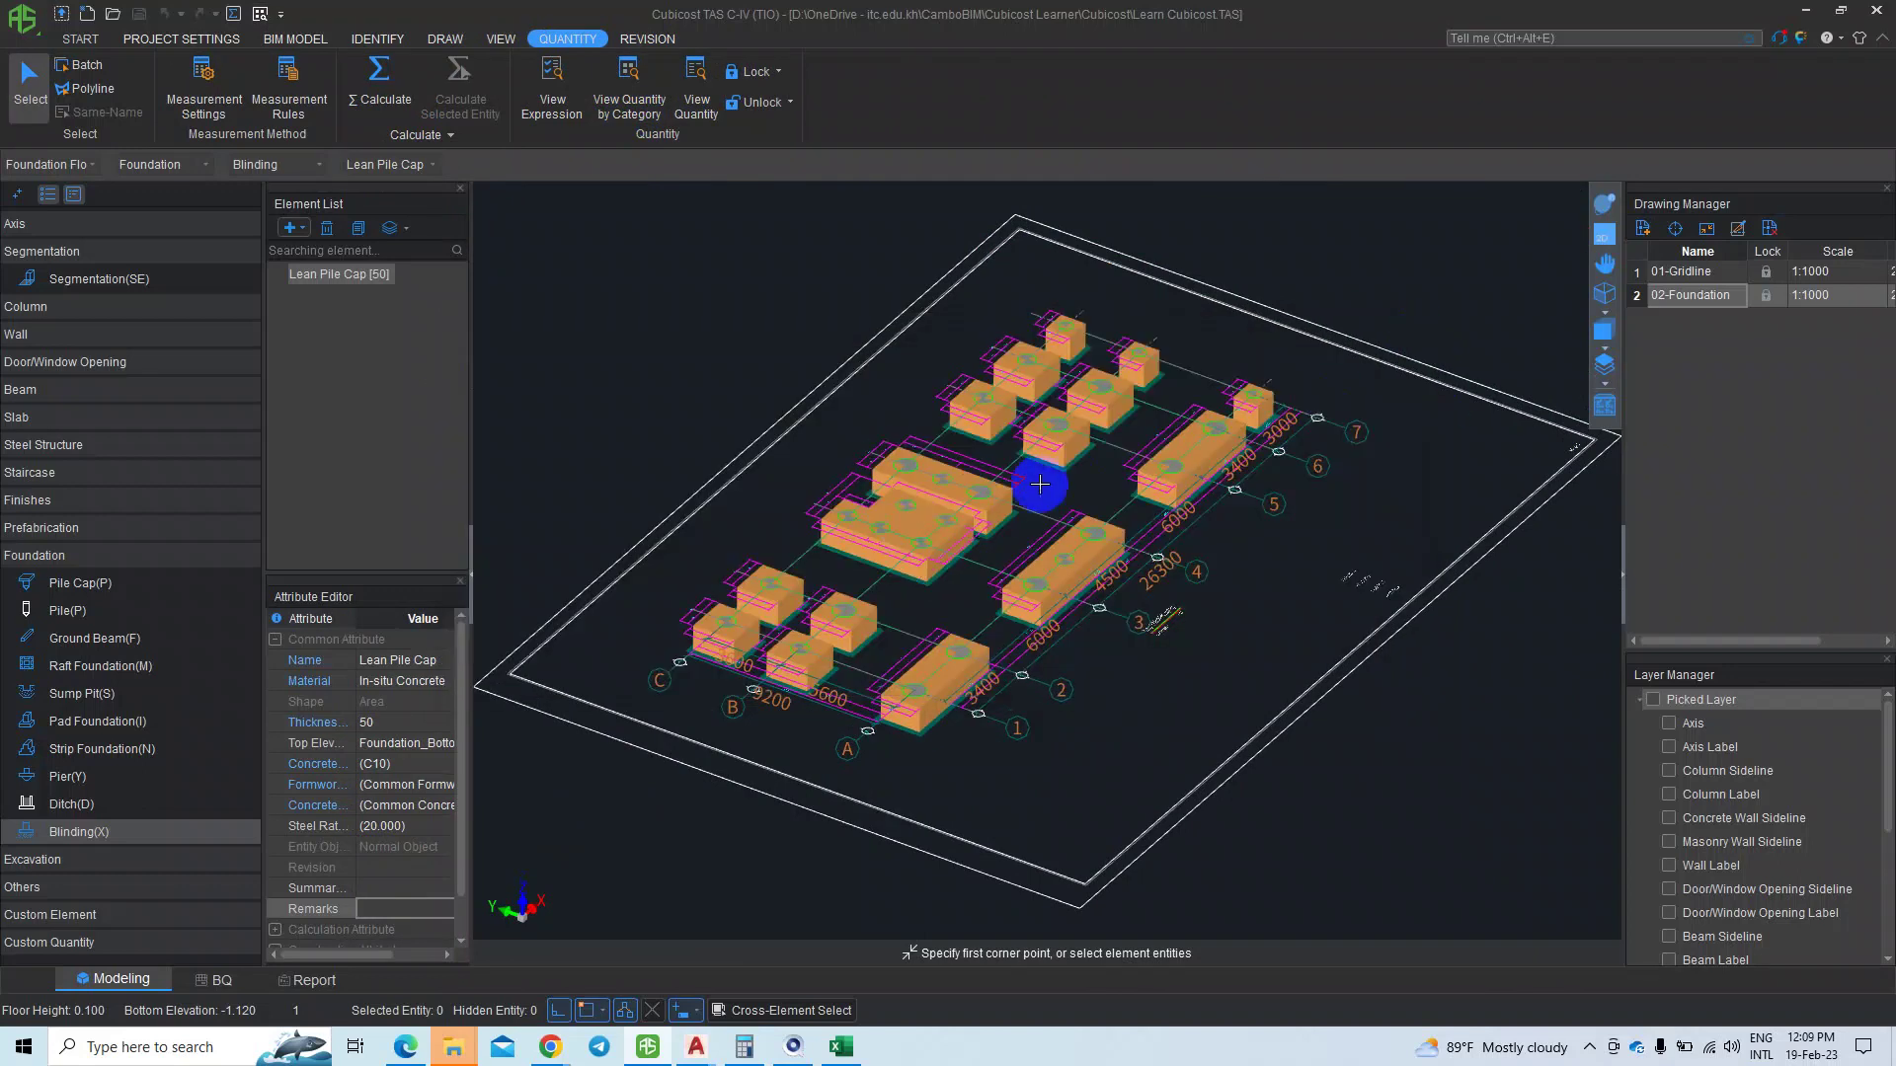
- Calculate Foundation Floor quantities and view Lean Pile Cap blinding by category: 6.548 m3
click(398, 105)
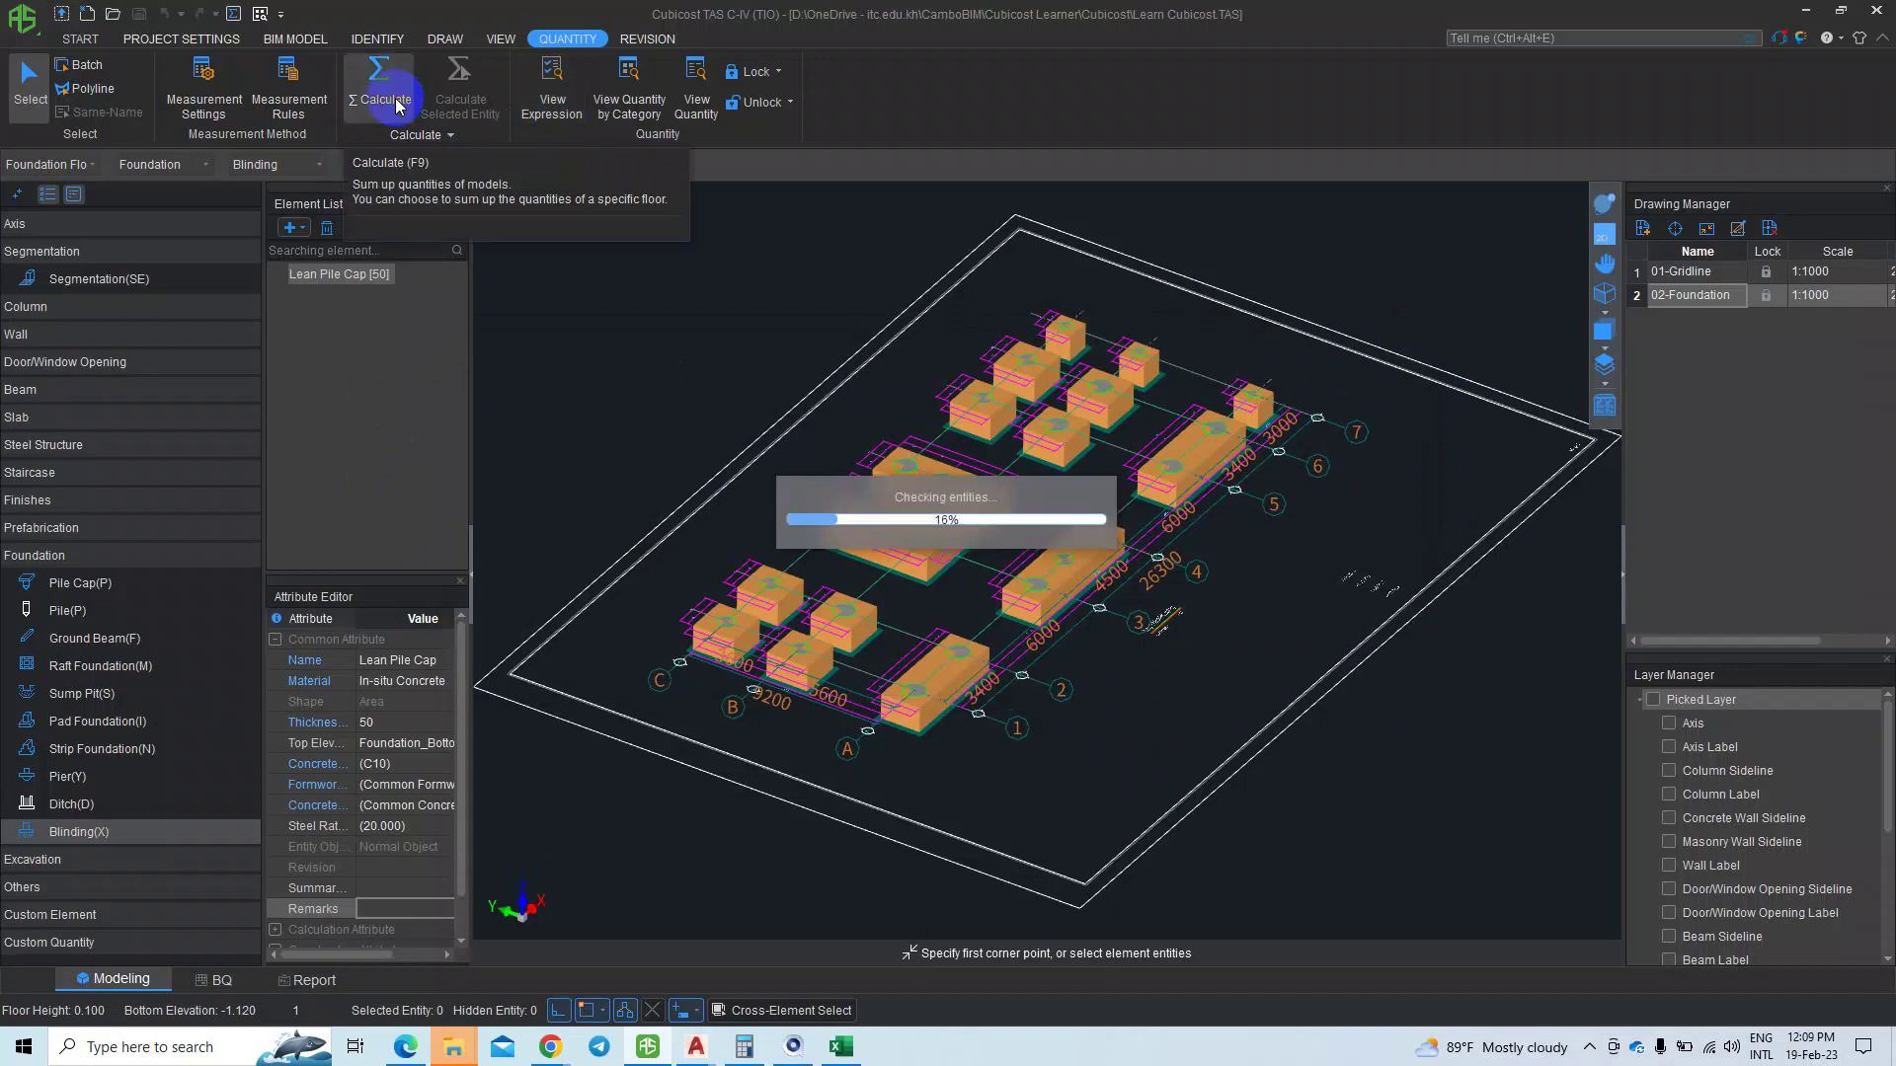
scroll(790, 474, down, 4)
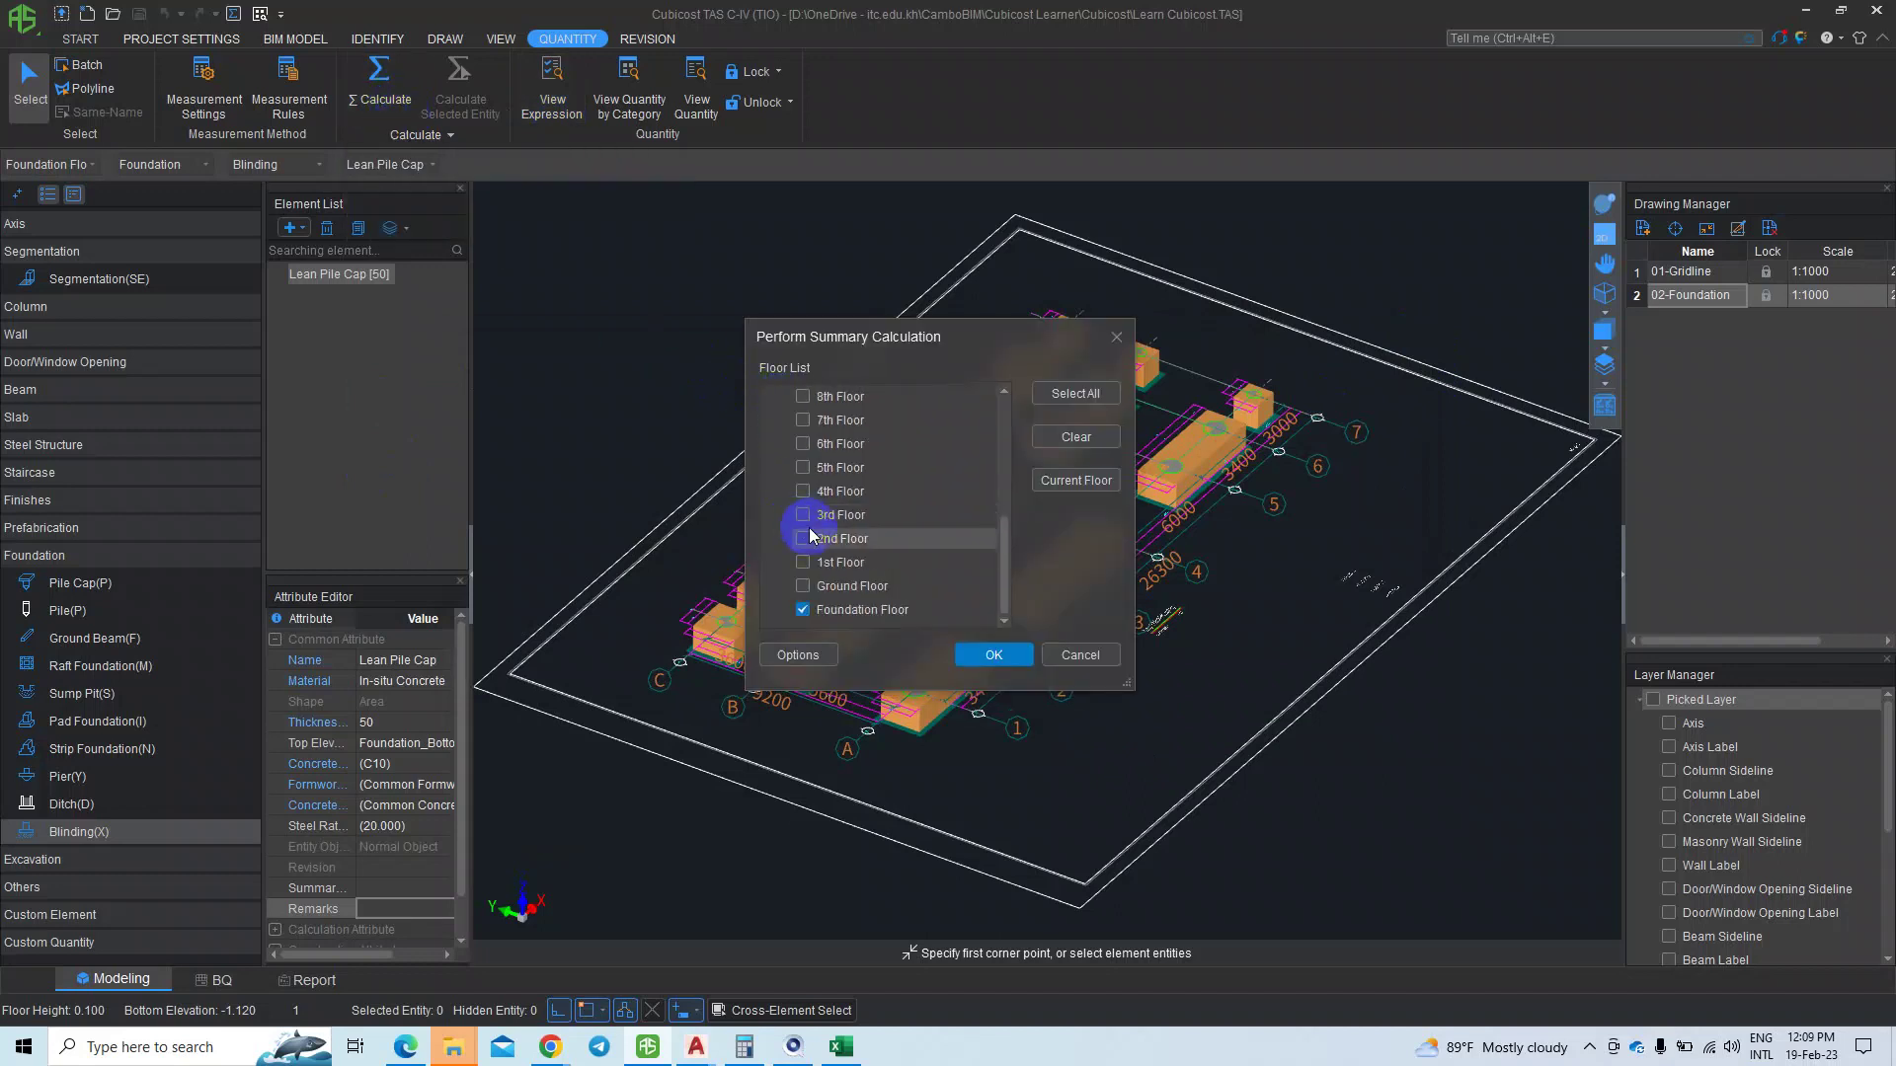
click(994, 655)
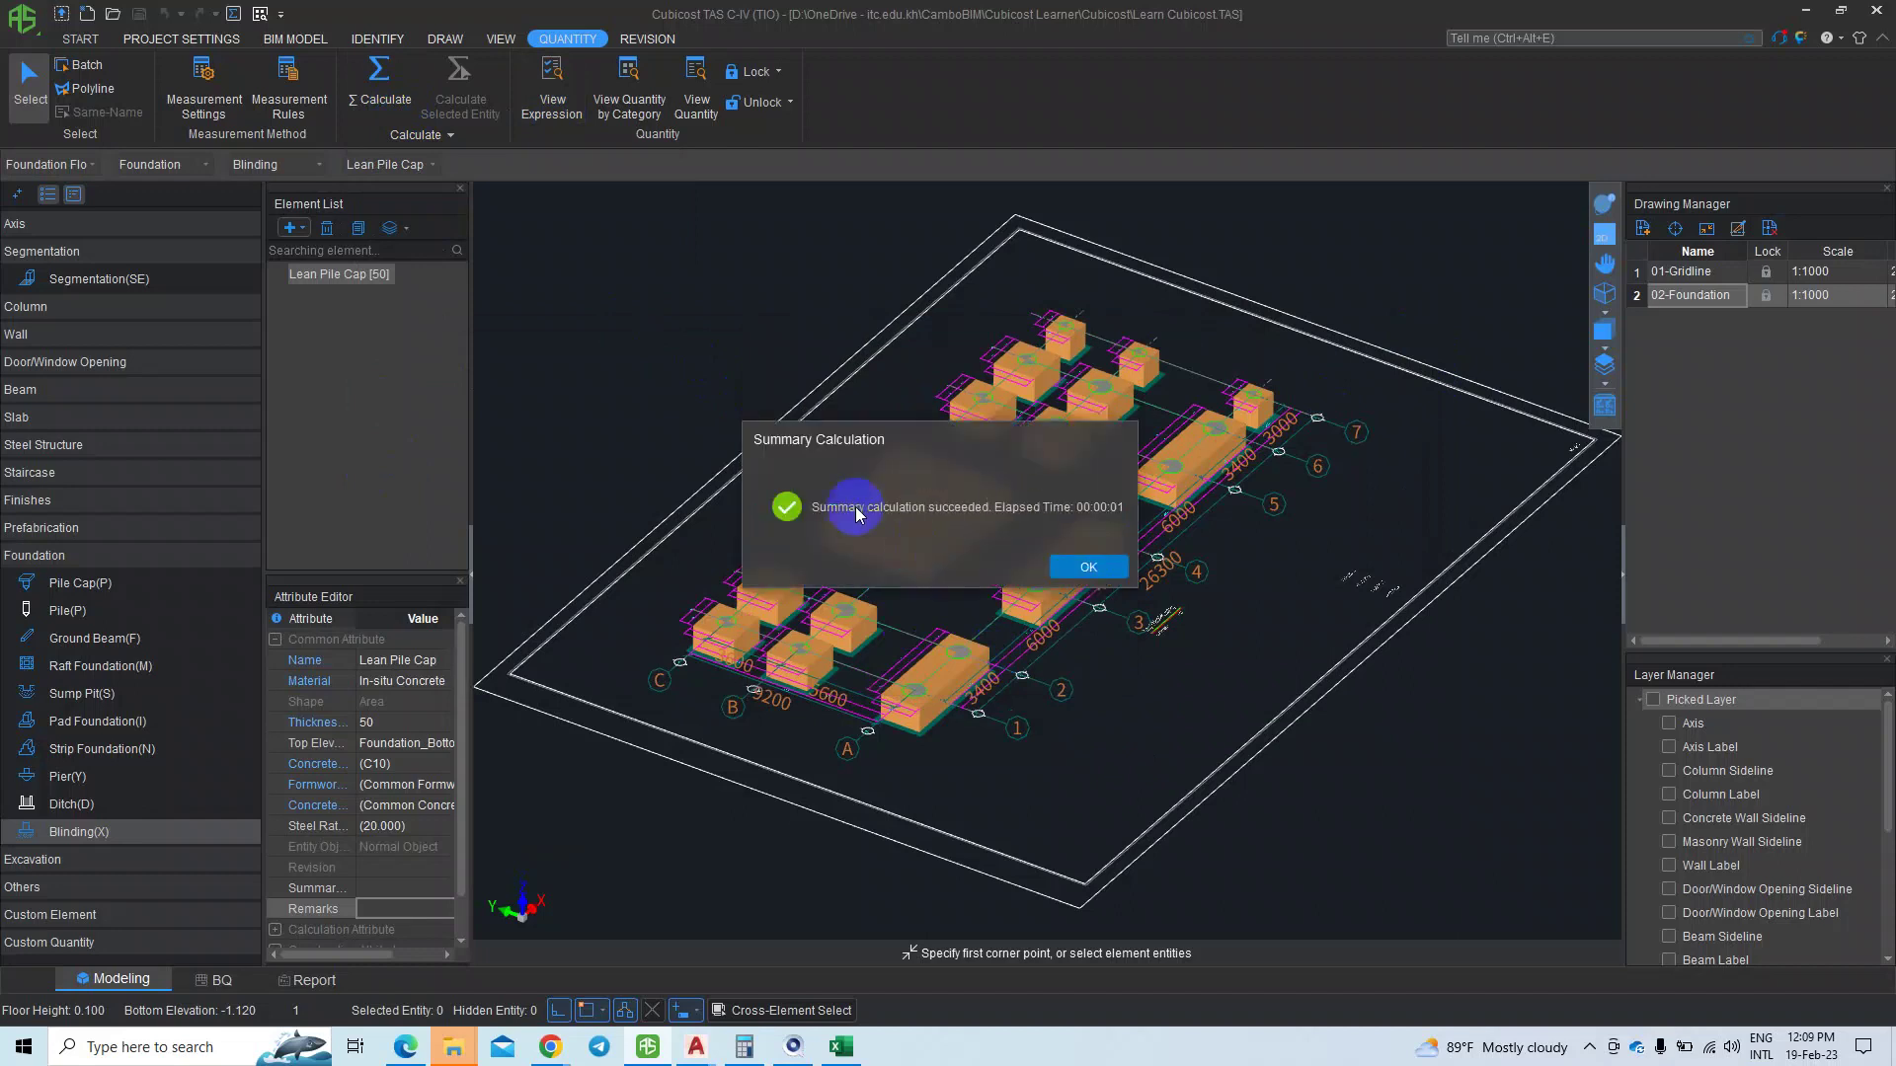
click(1090, 570)
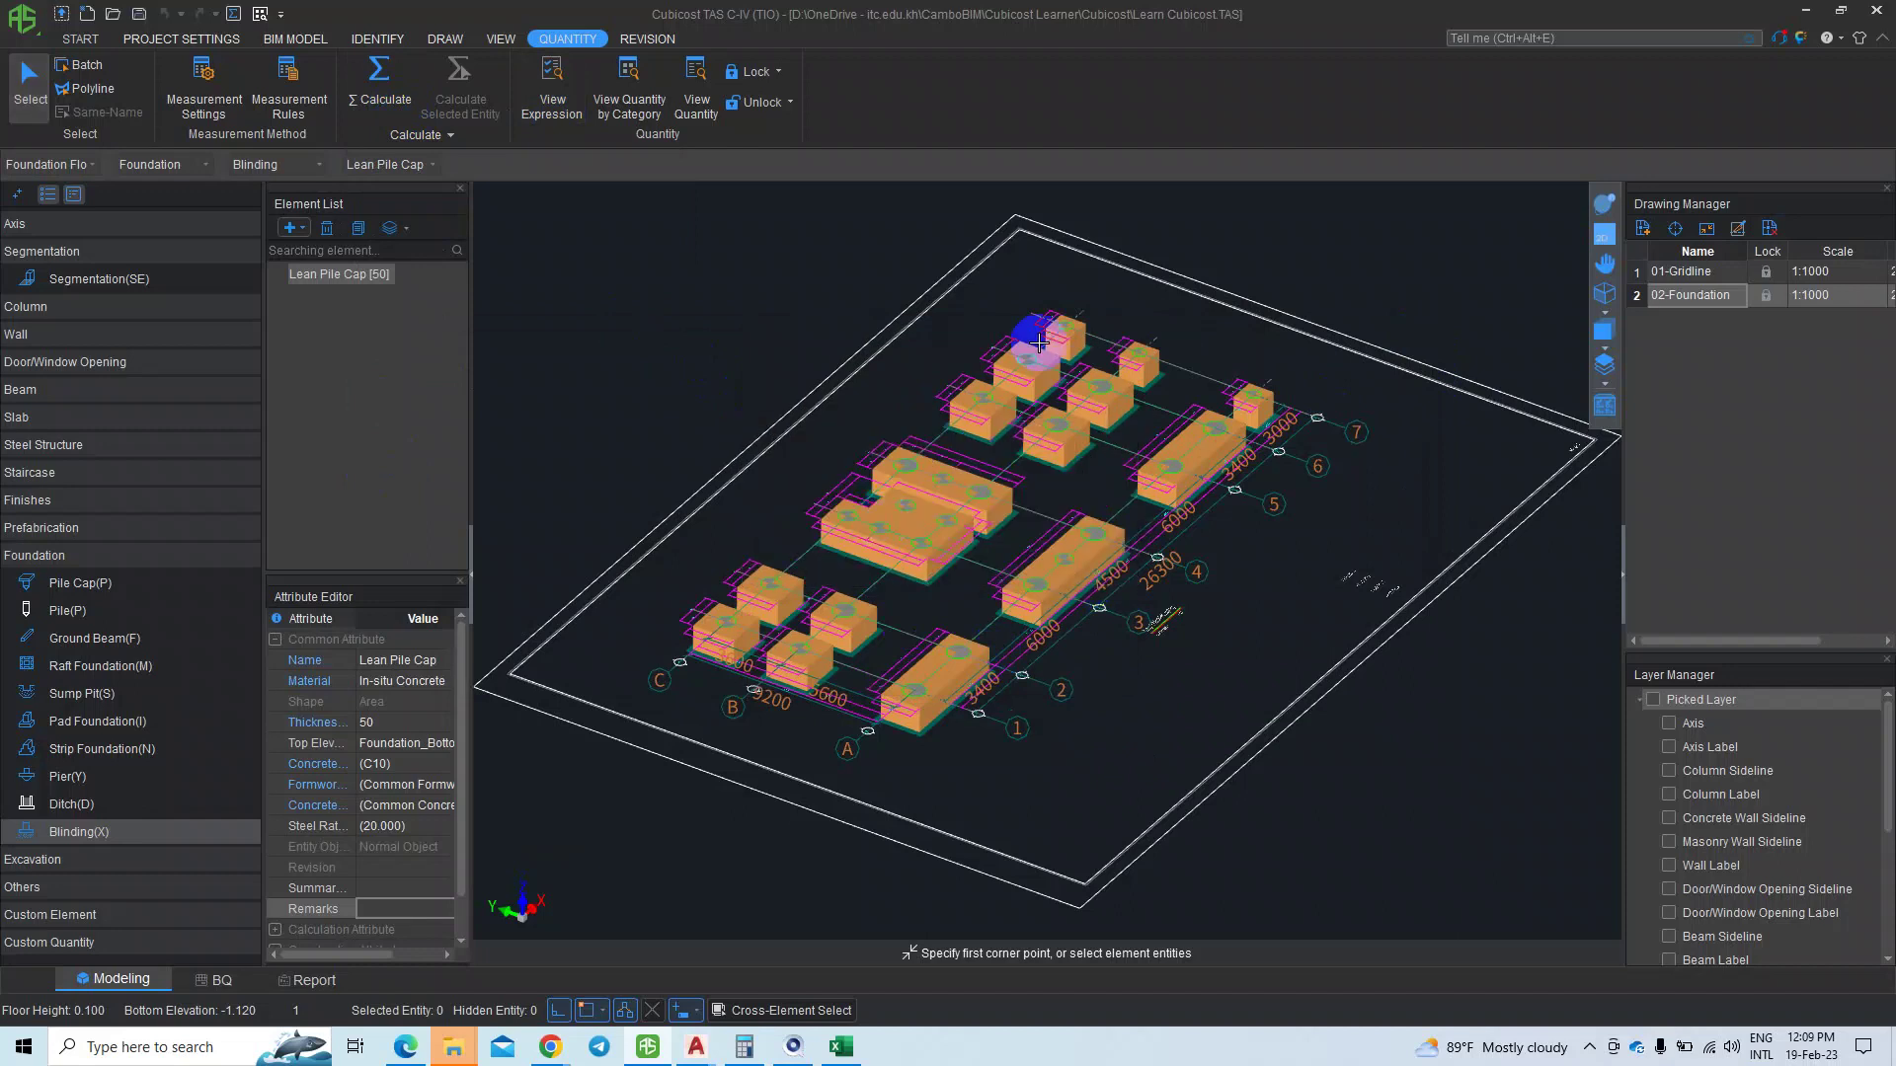
click(629, 99)
click(1152, 689)
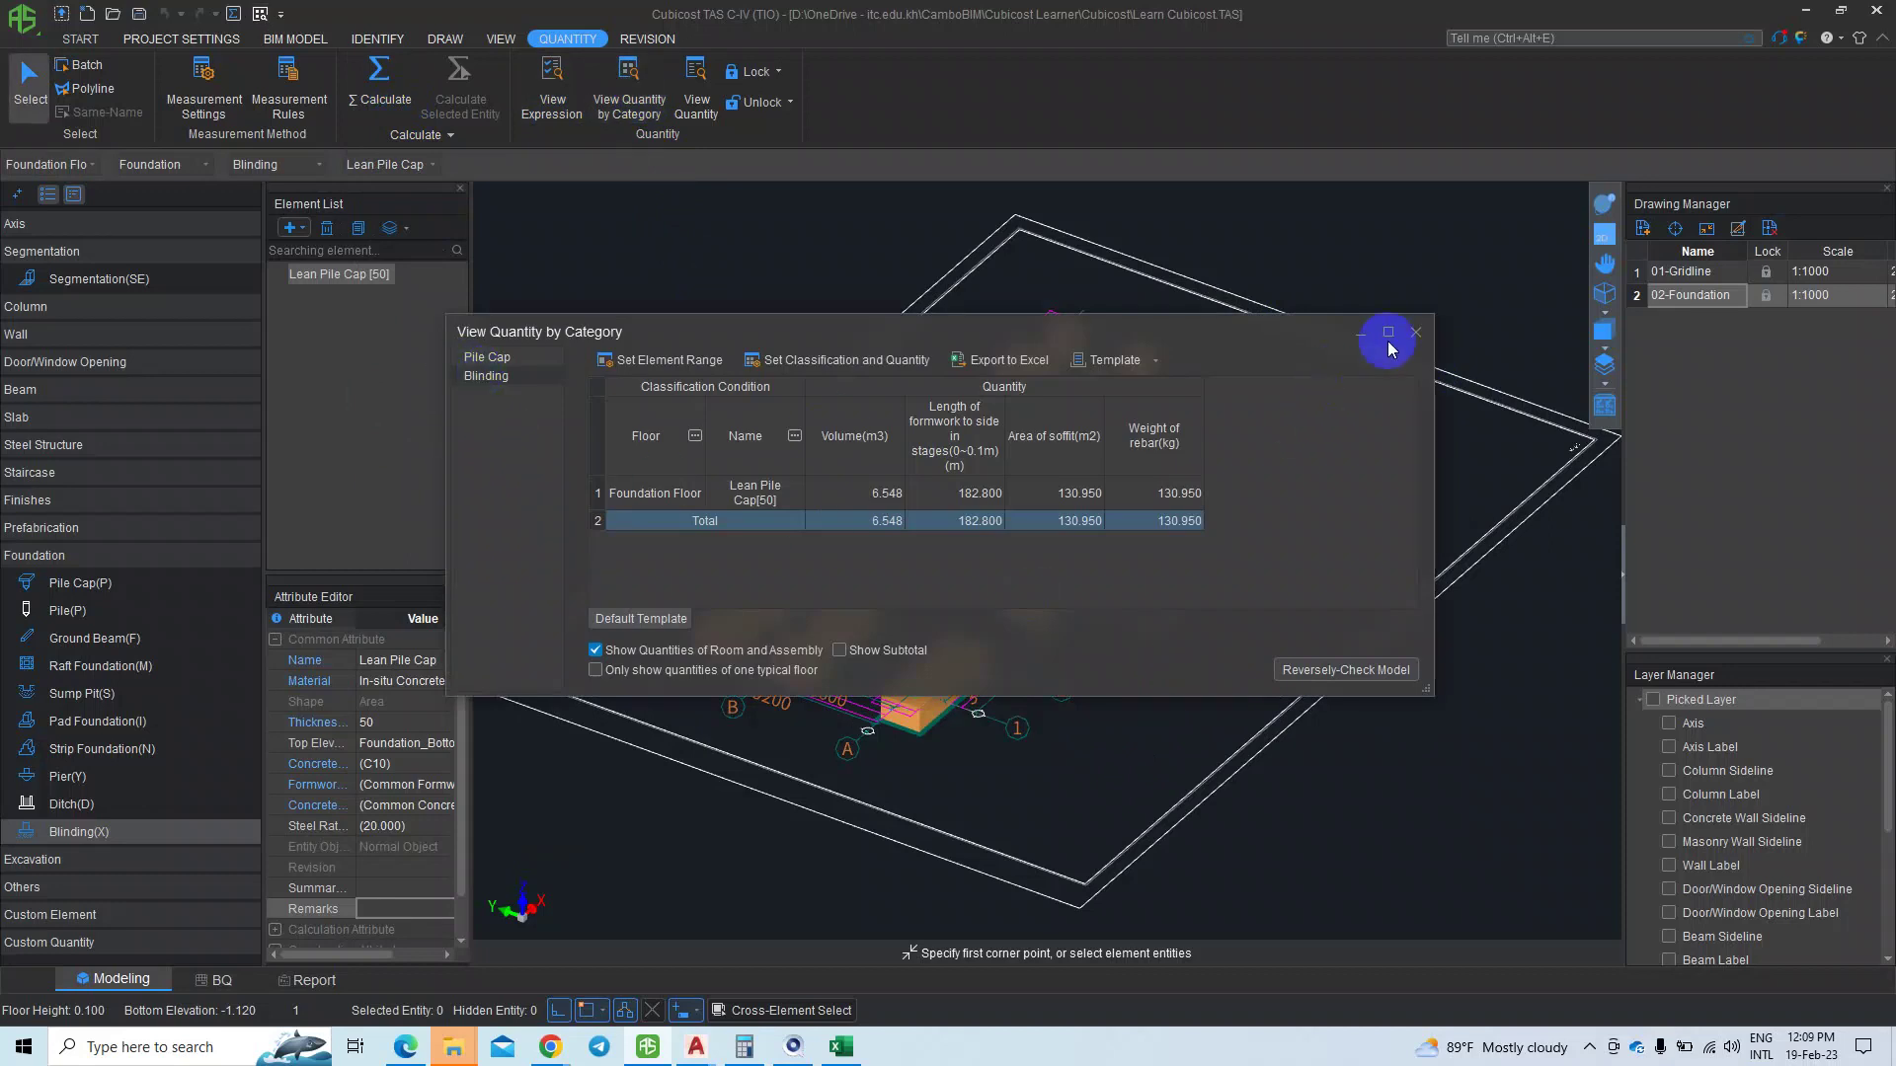
- Maximize the blinding quantity window and widen the Name and Length of formwork columns
click(1388, 333)
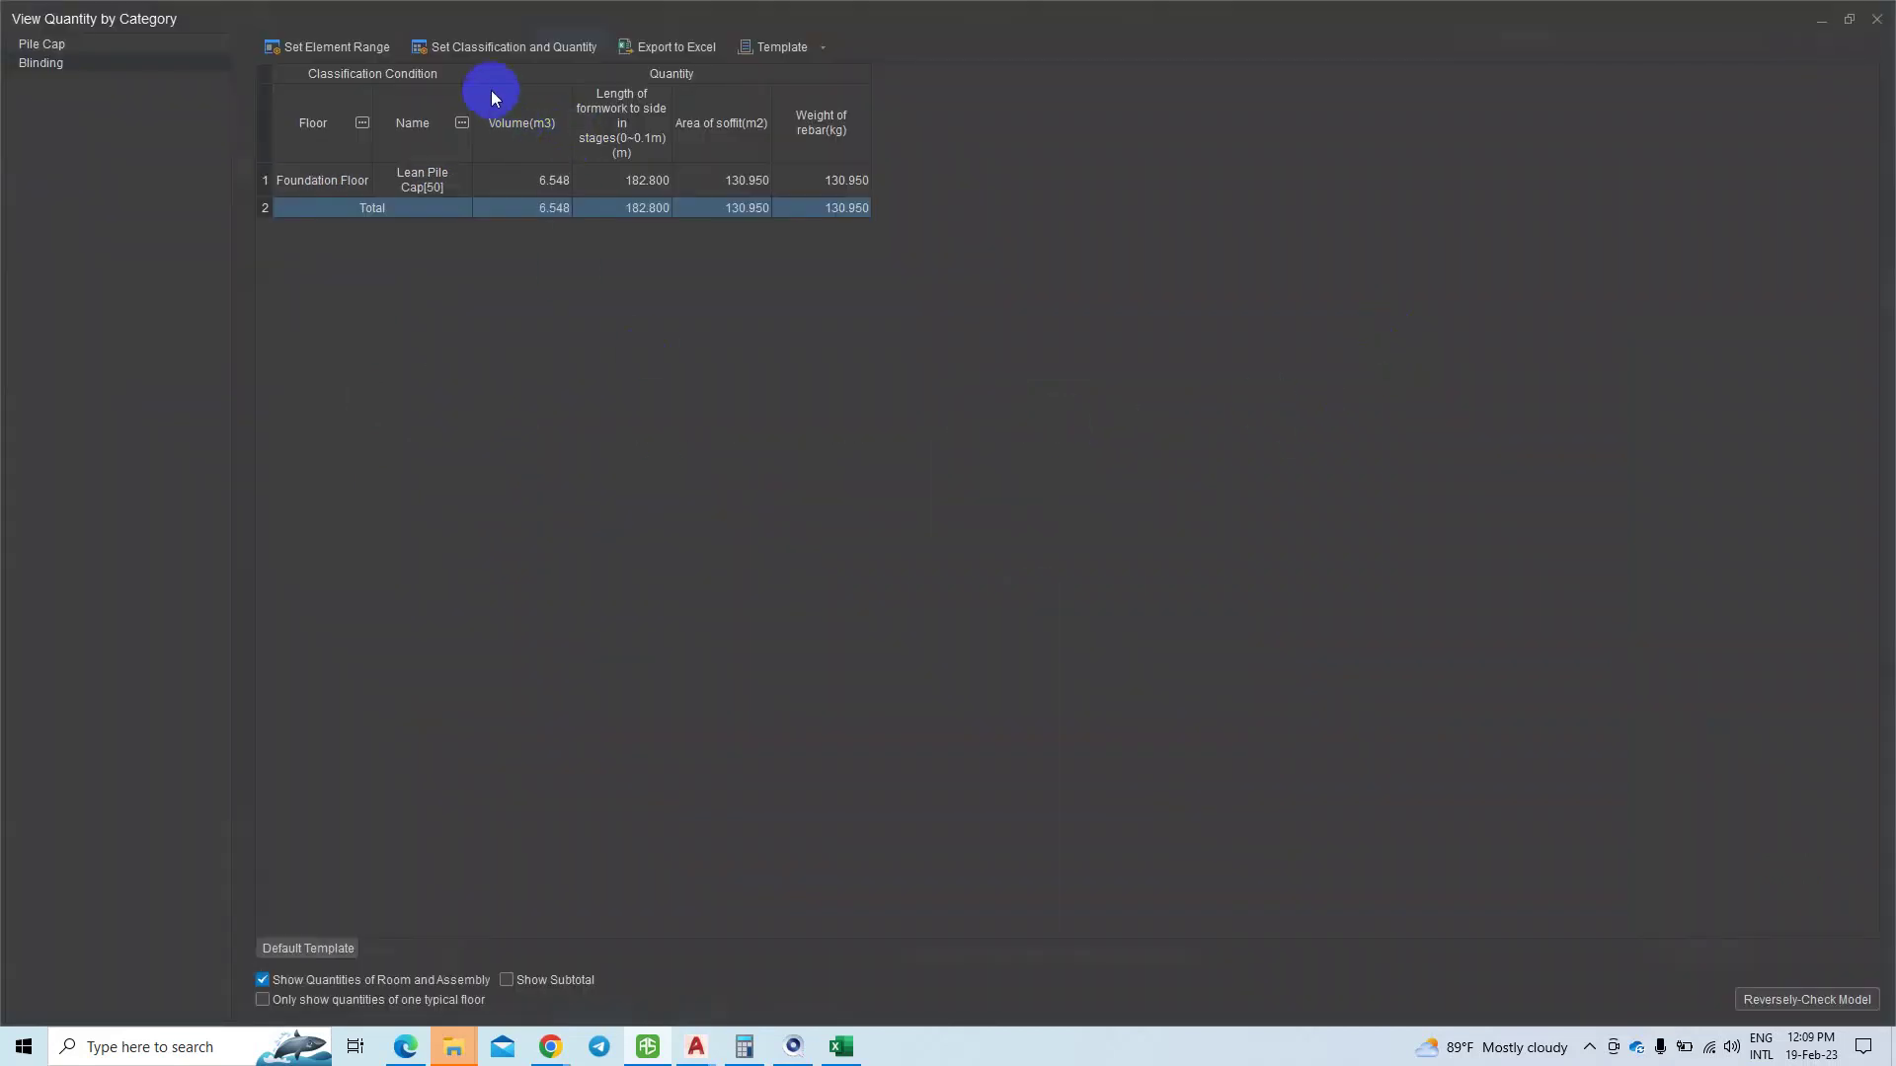
drag(473, 74, 535, 72)
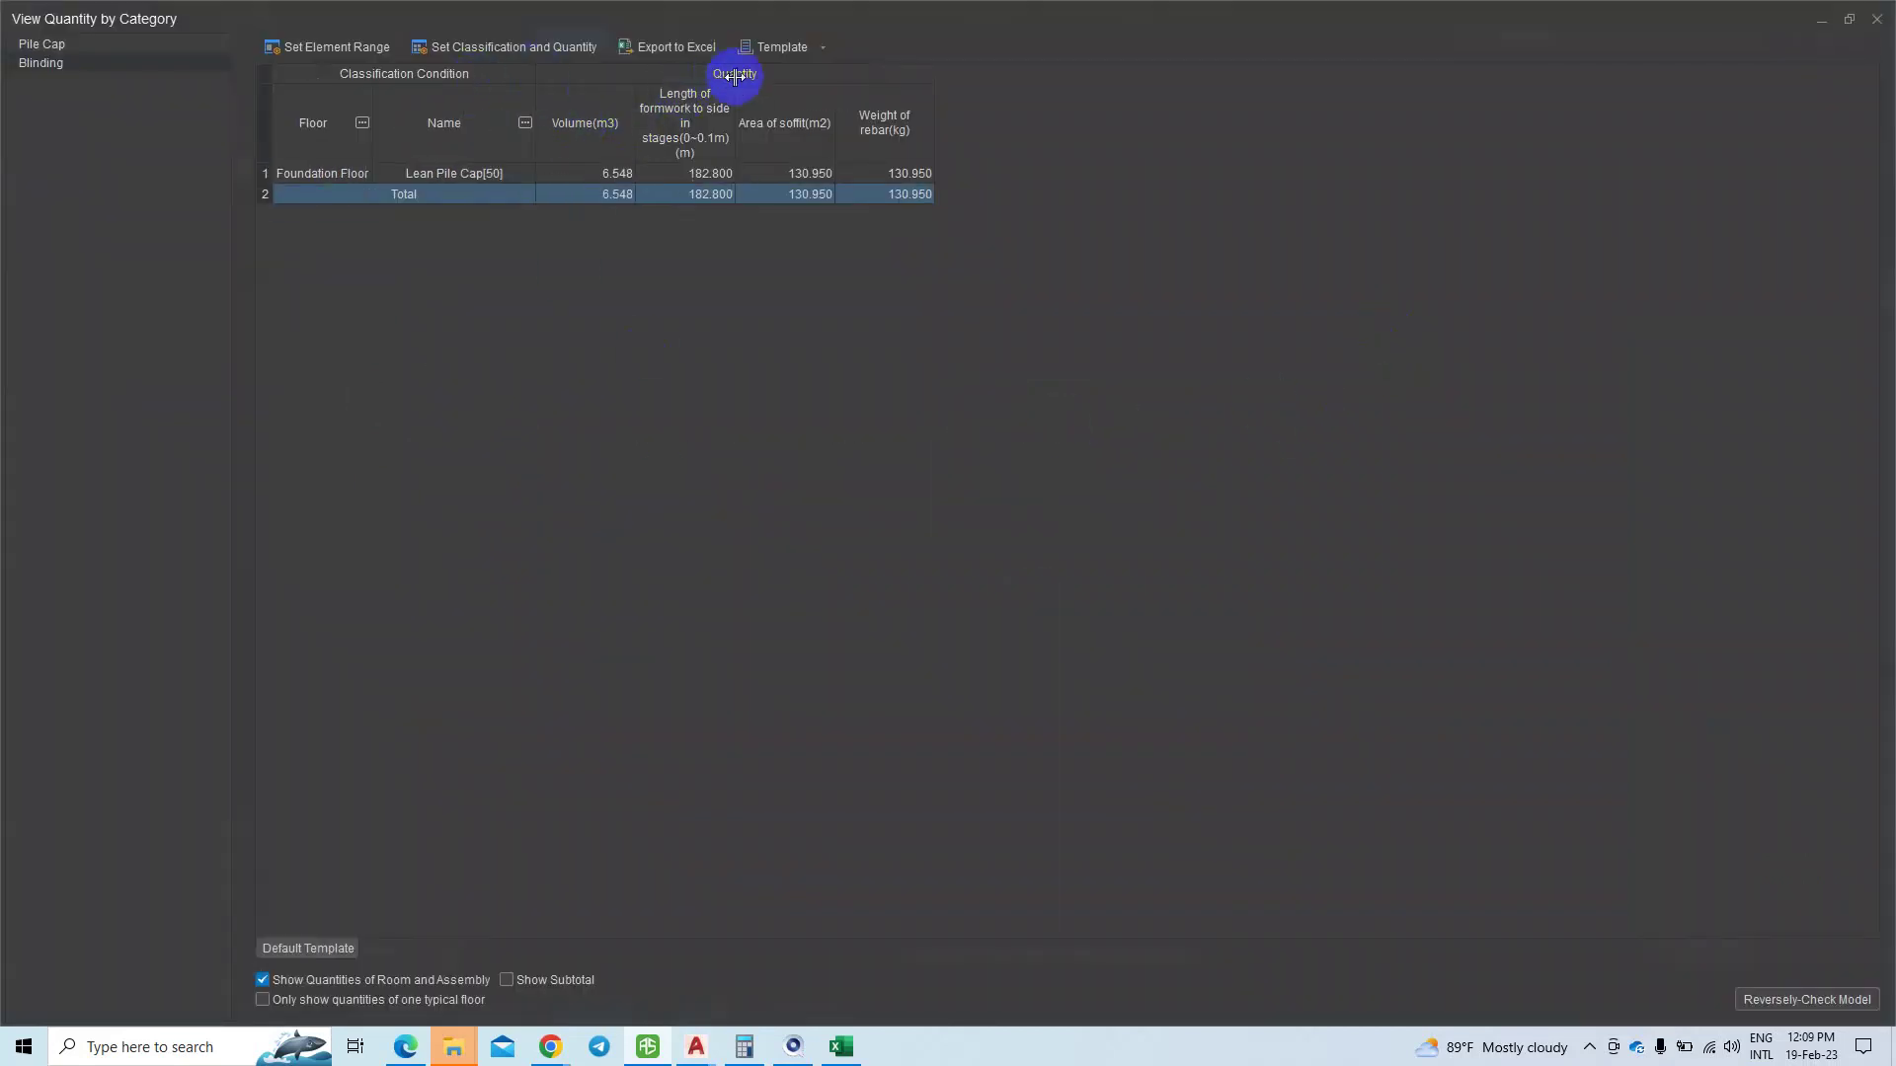
drag(732, 79, 779, 111)
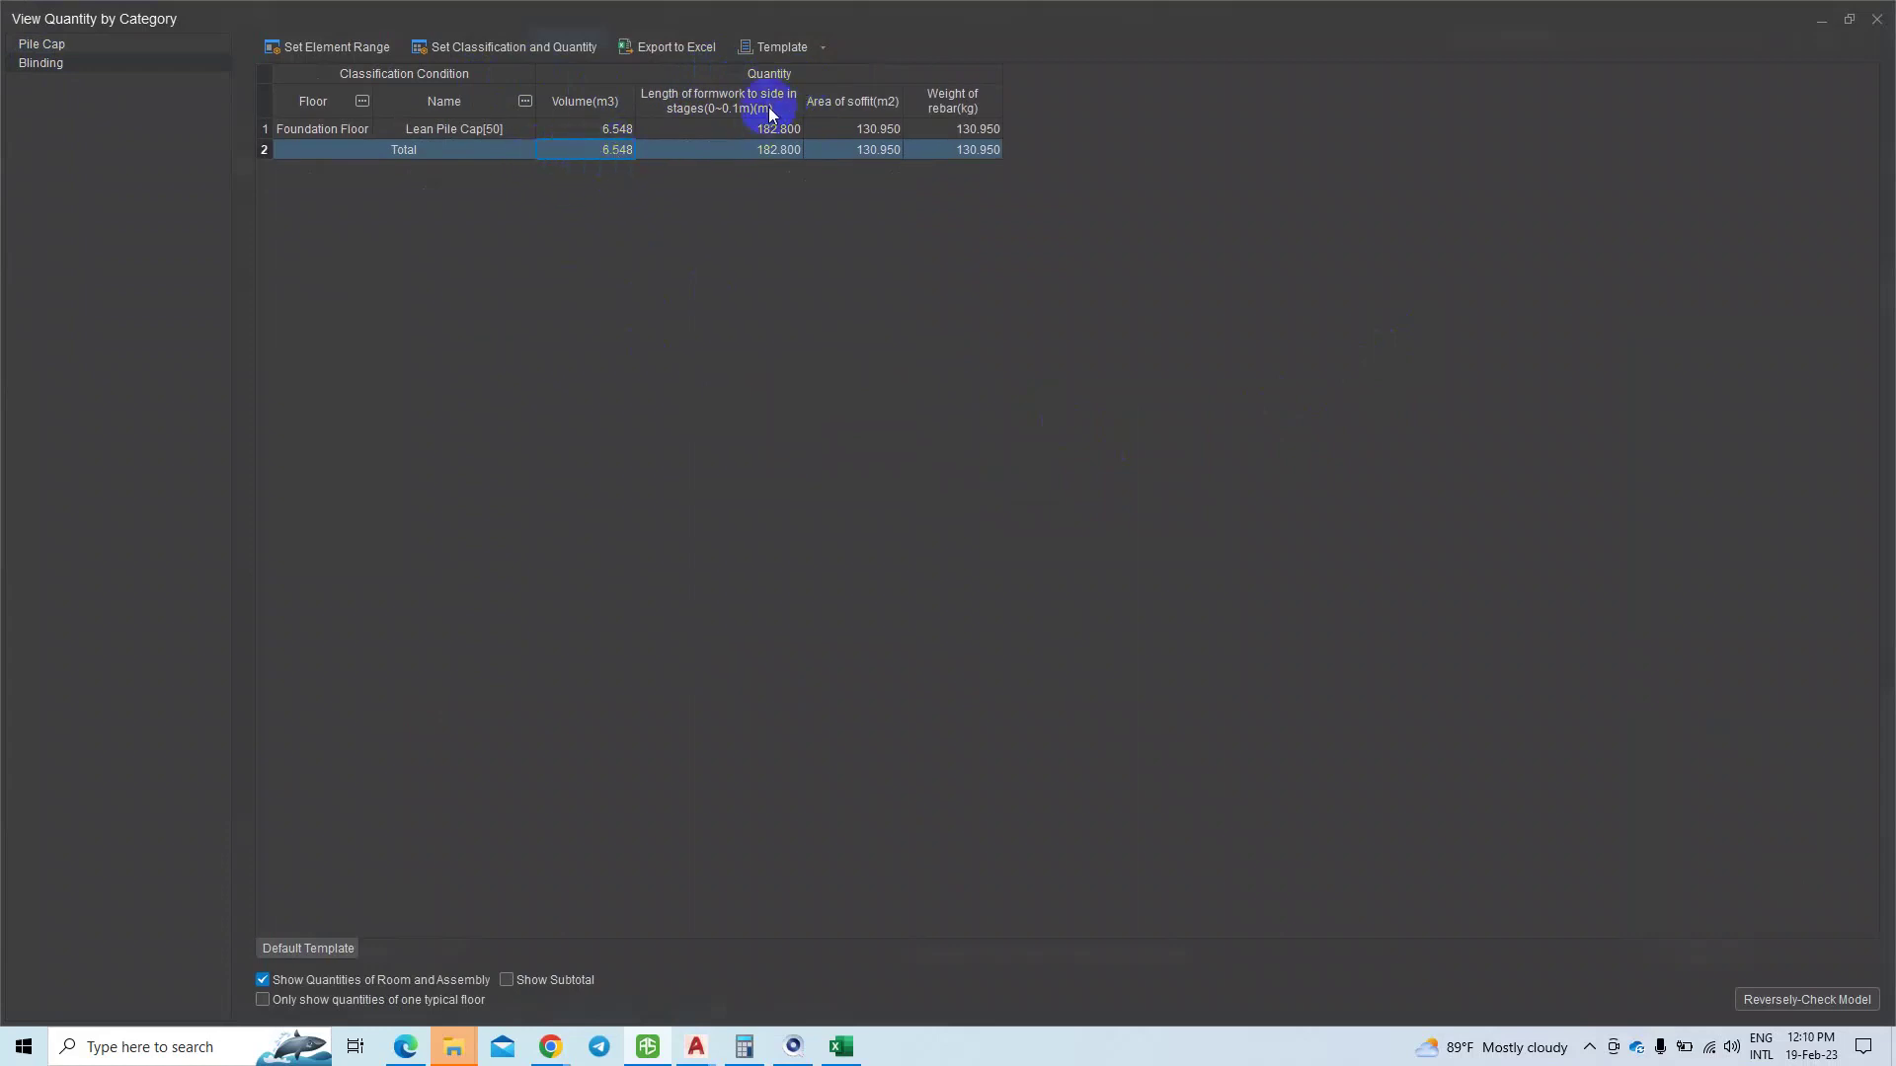
mouse_move(801, 67)
mouse_down()
mouse_move(868, 99)
mouse_move(1002, 113)
mouse_up()
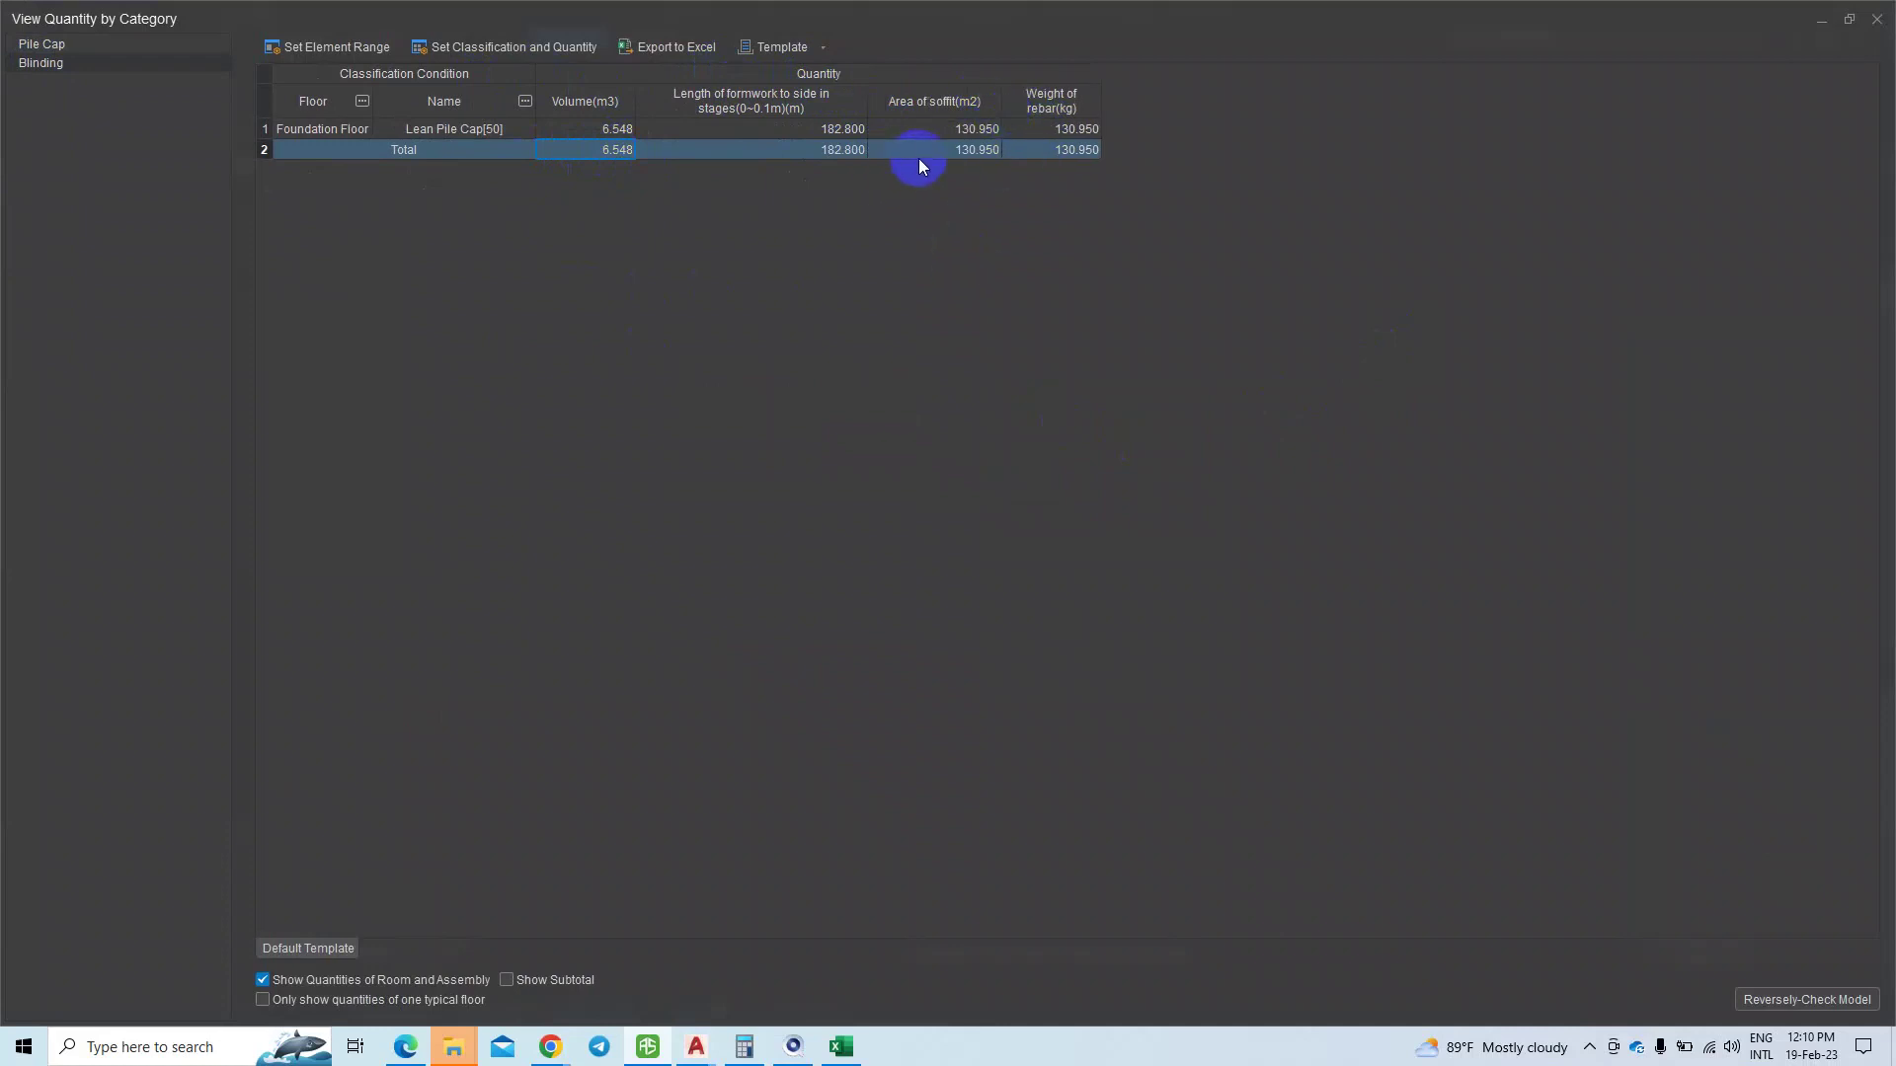
- Review the soffit area and Weight of rebar totals, then open Set Classification and Quantity
click(963, 153)
key(Down)
double_click(1100, 101)
click(1060, 149)
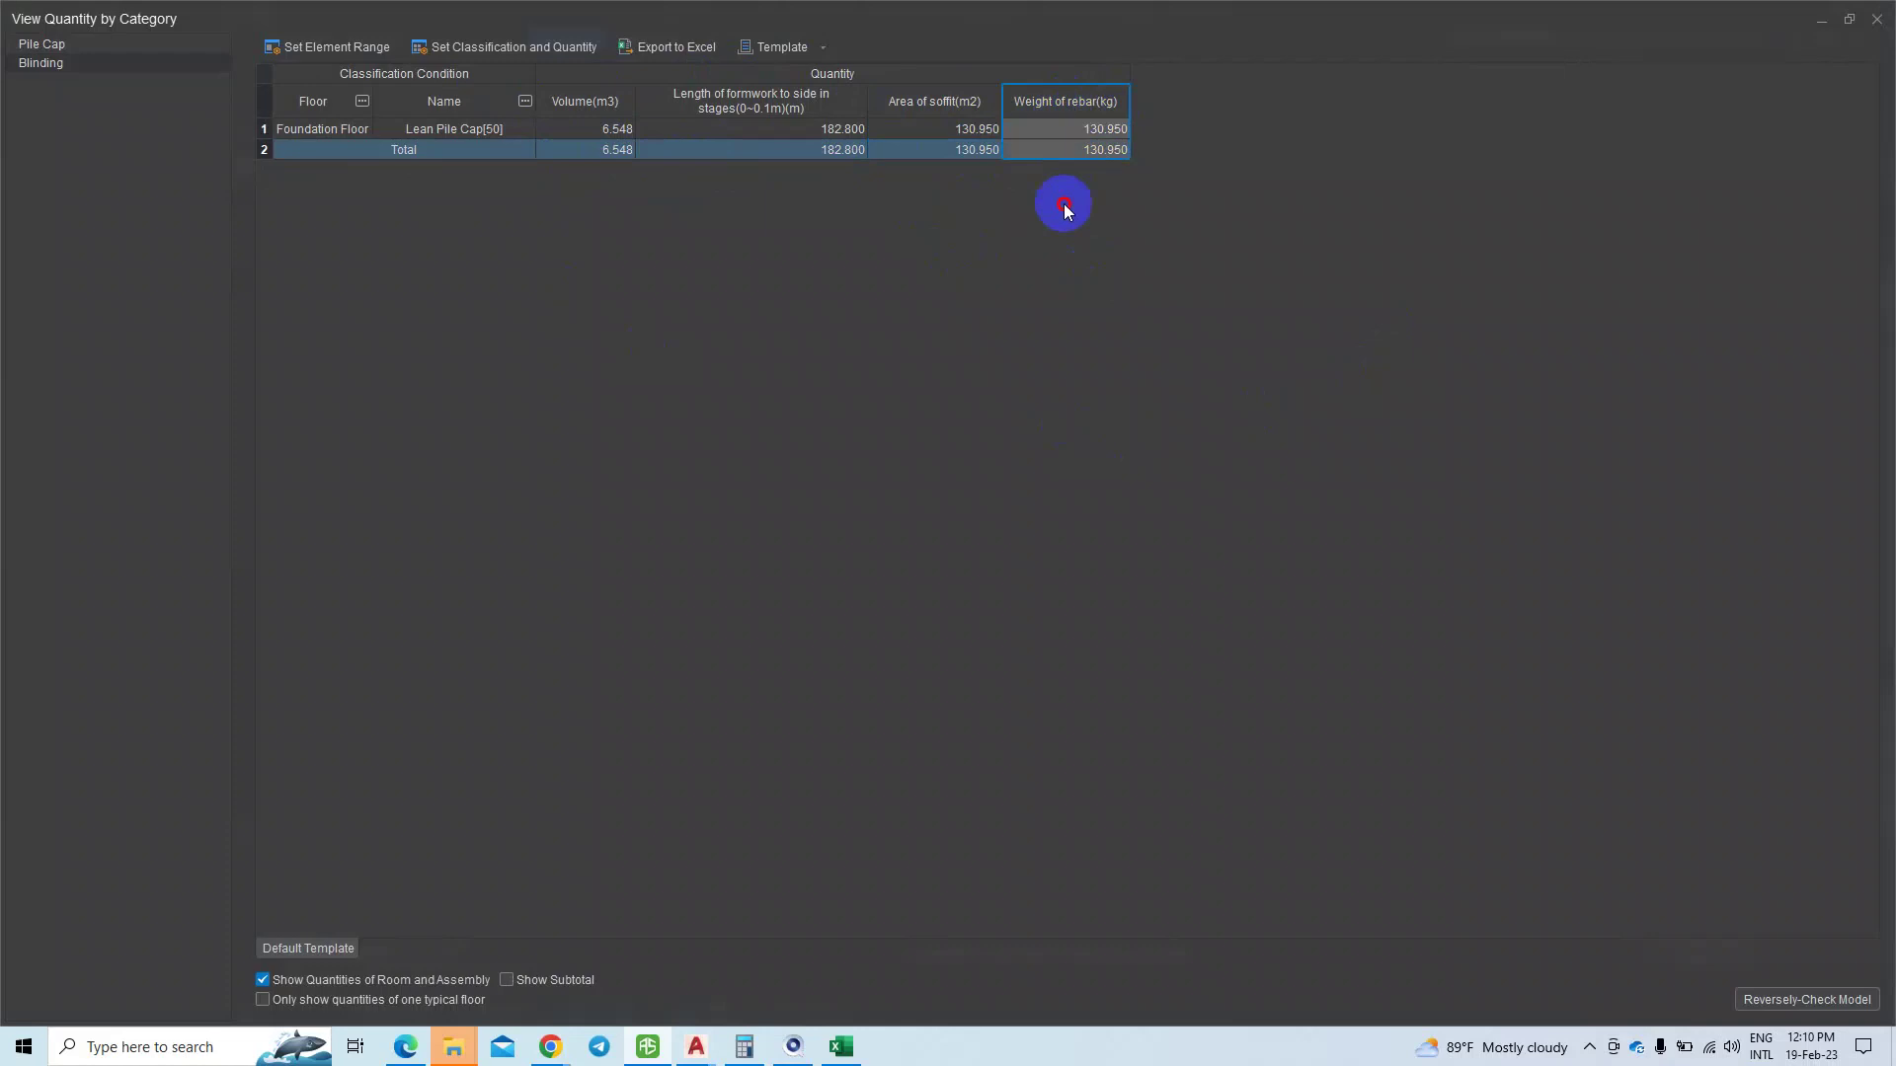
click(1044, 113)
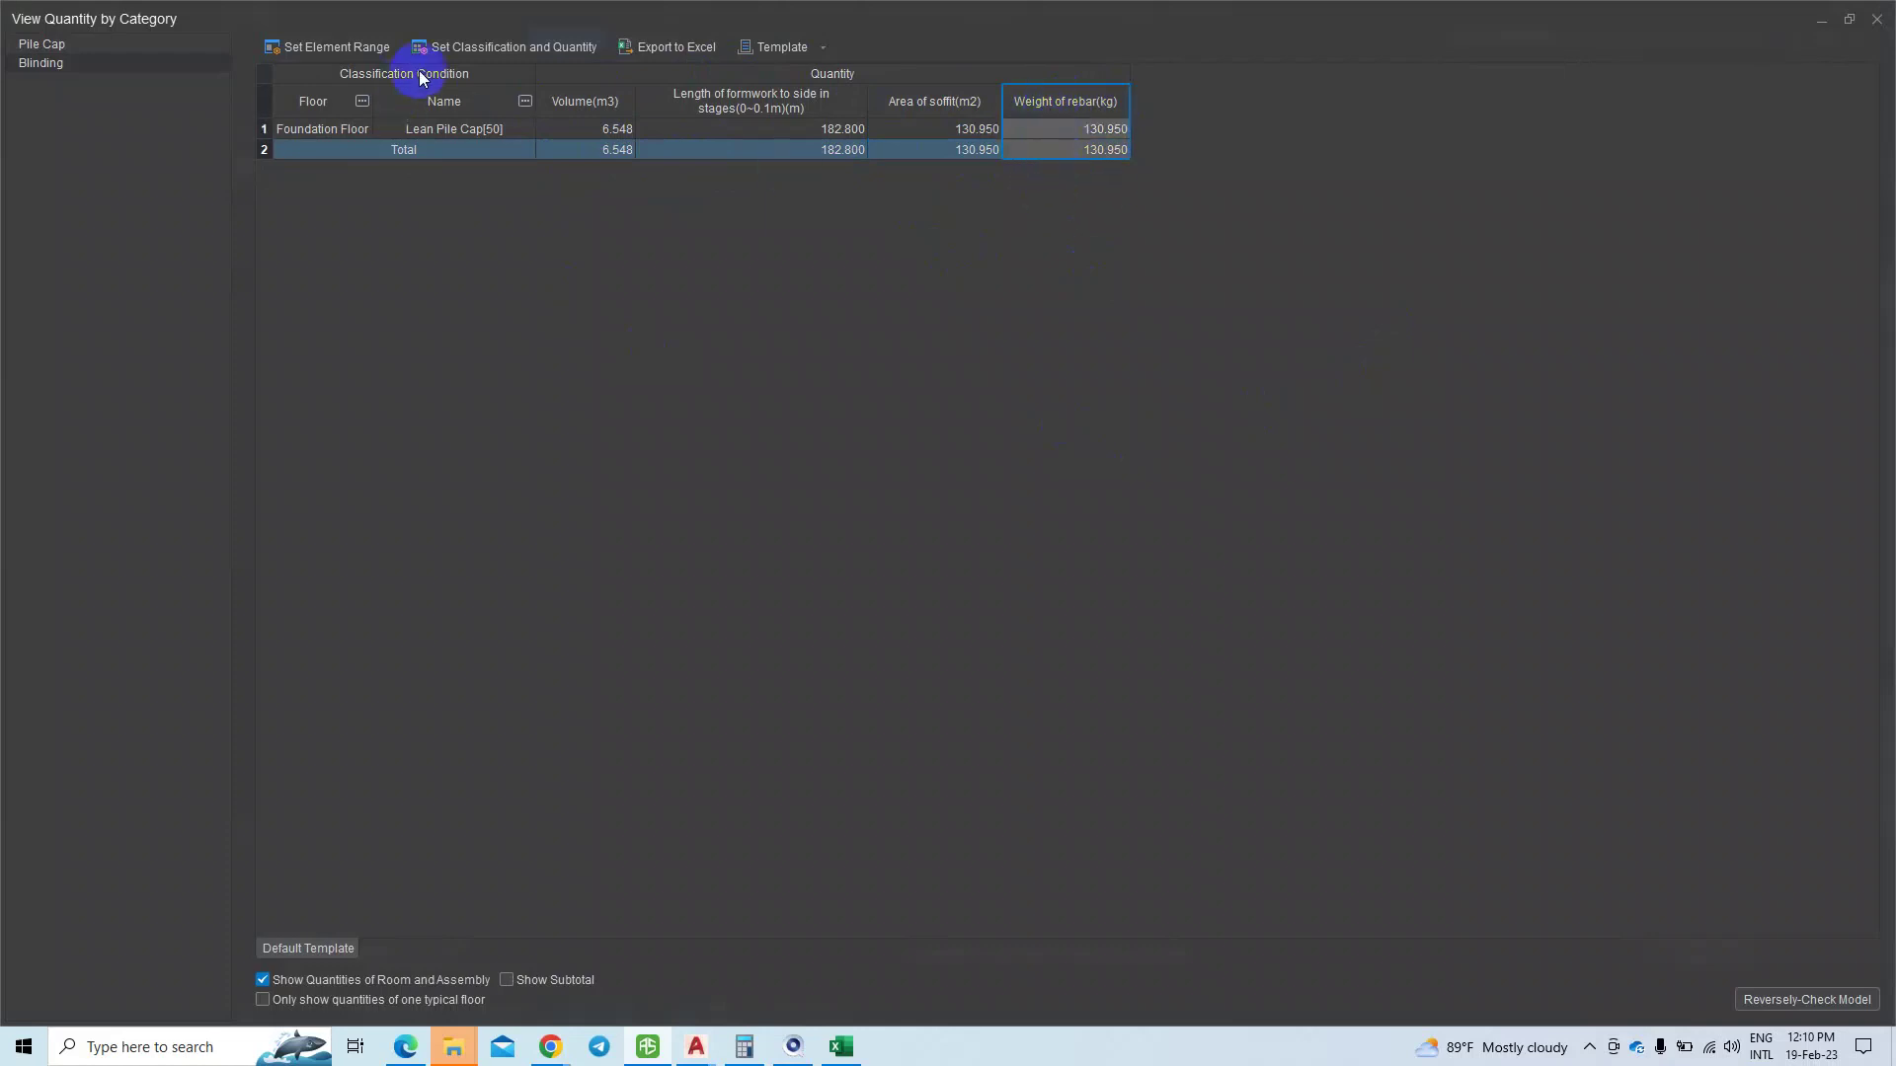
click(523, 50)
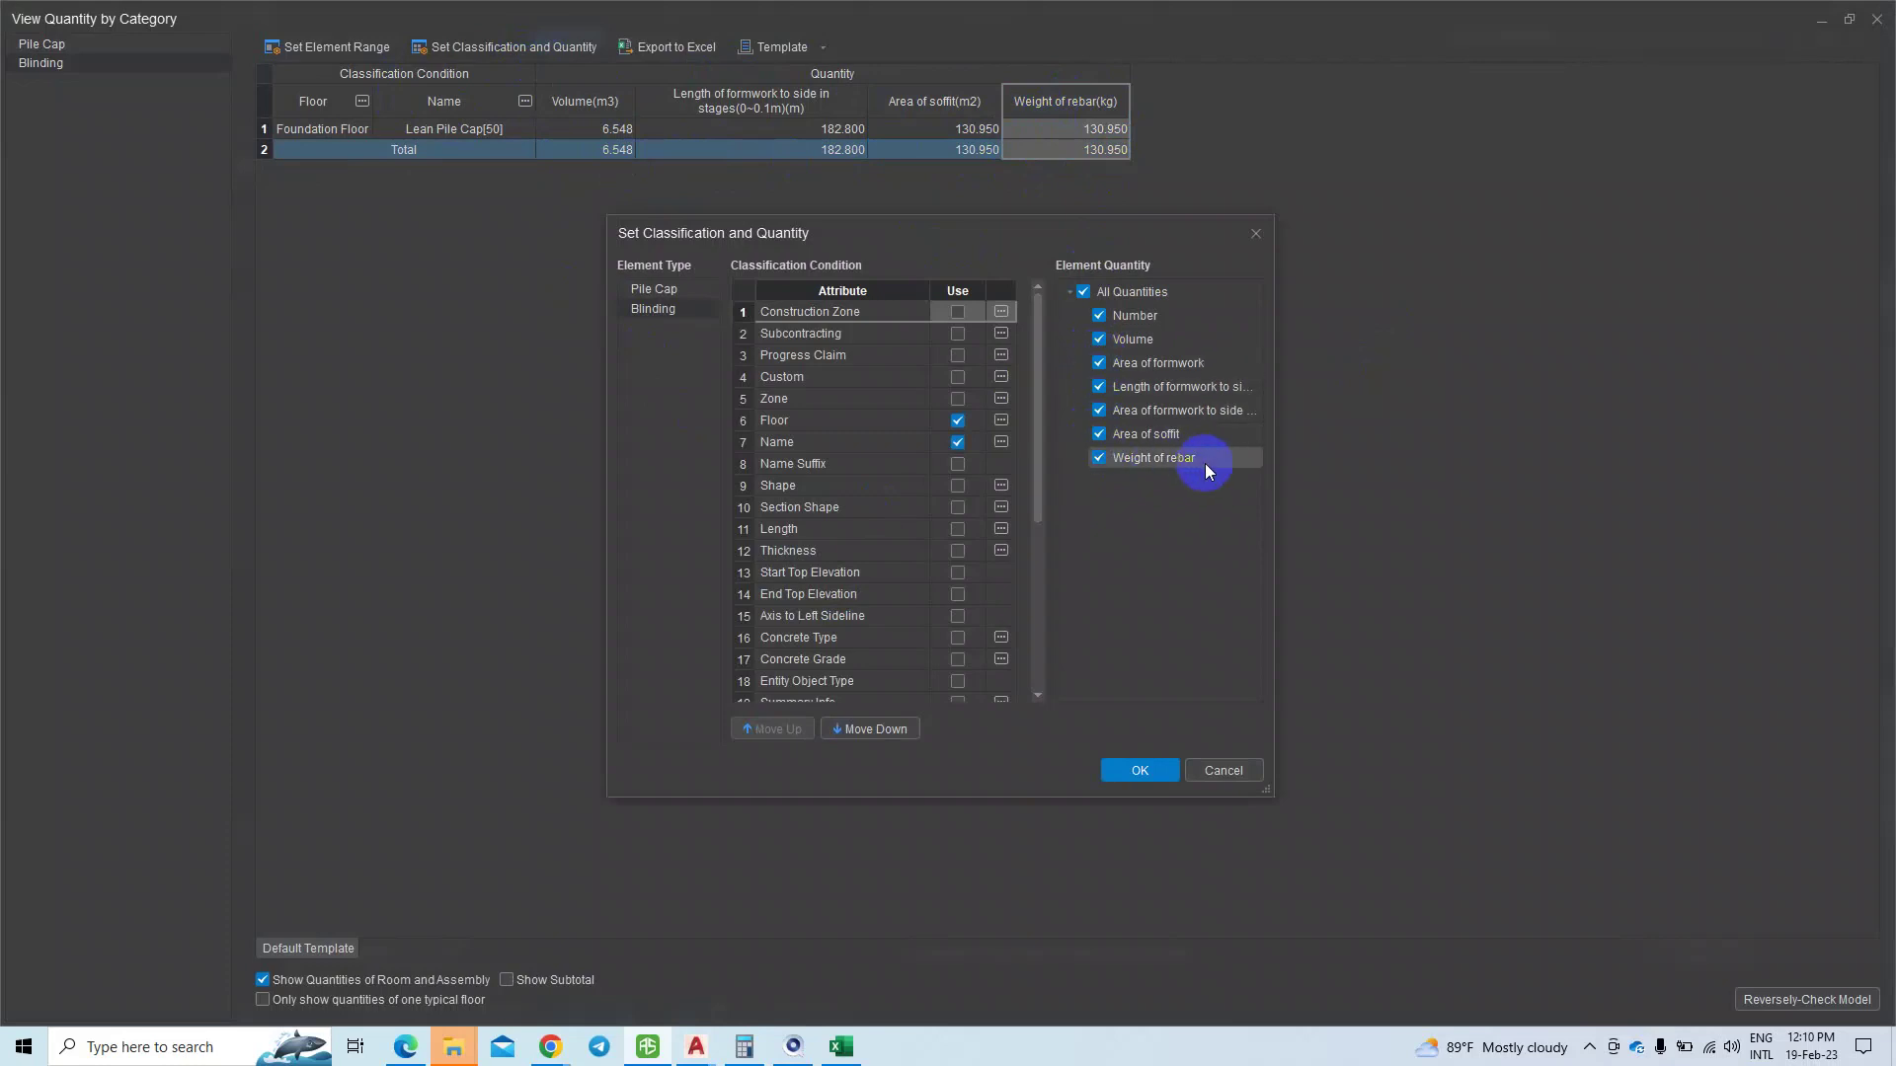
- Remove Weight of rebar from the blinding quantities and check the formwork and soffit values
click(1099, 458)
click(1146, 772)
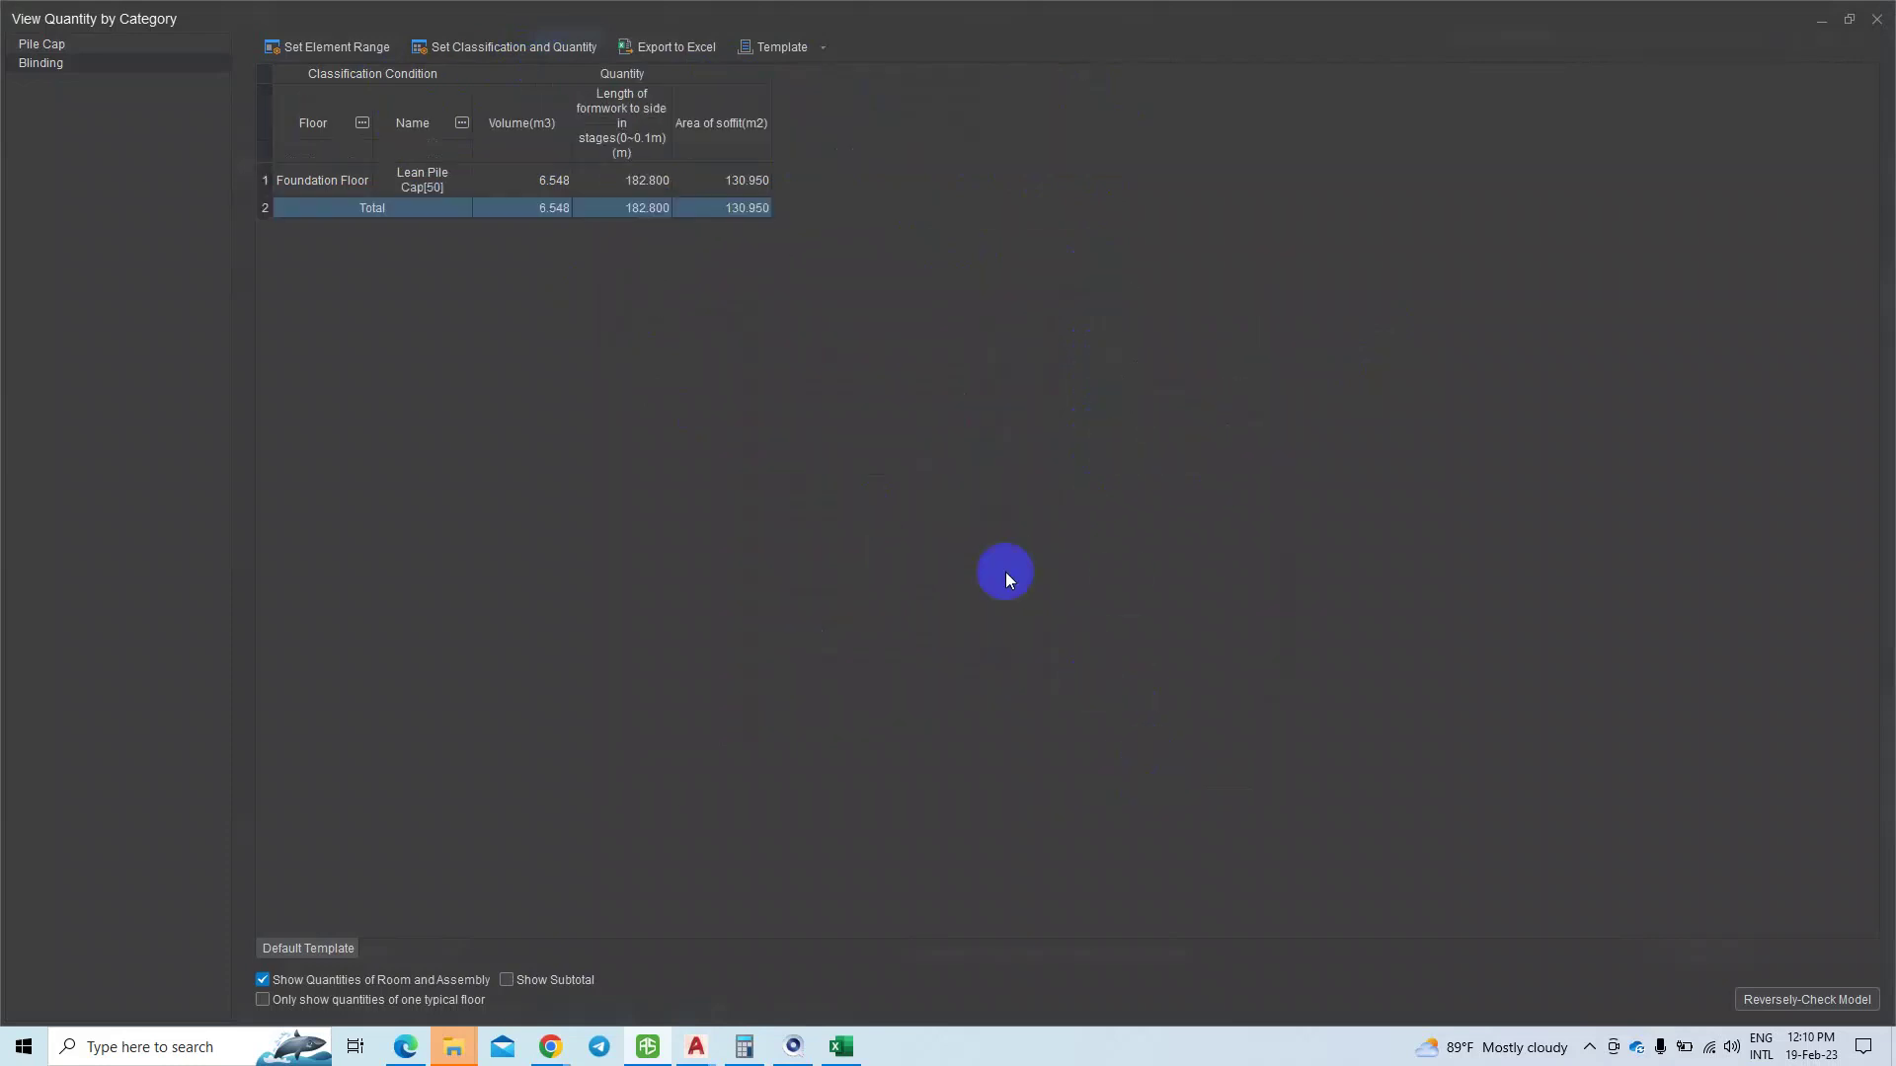
click(704, 117)
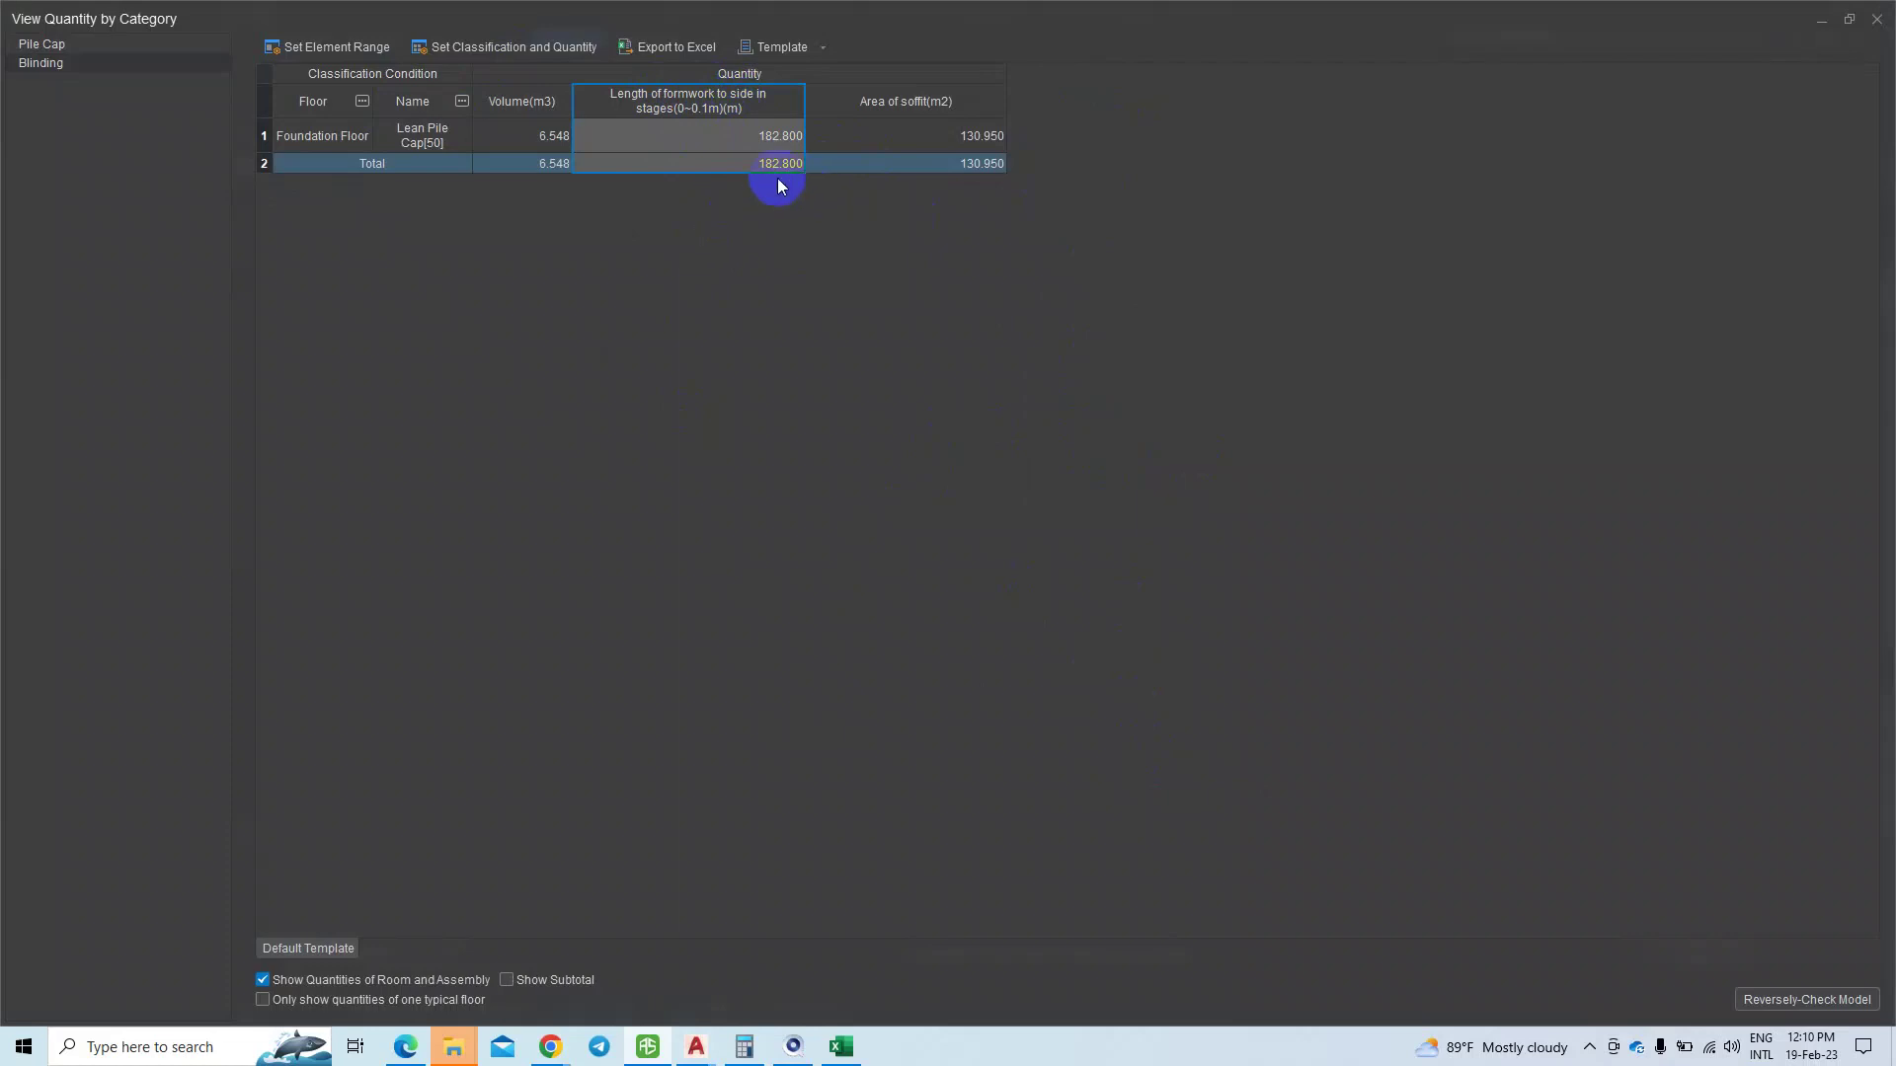
click(773, 138)
click(642, 77)
click(899, 166)
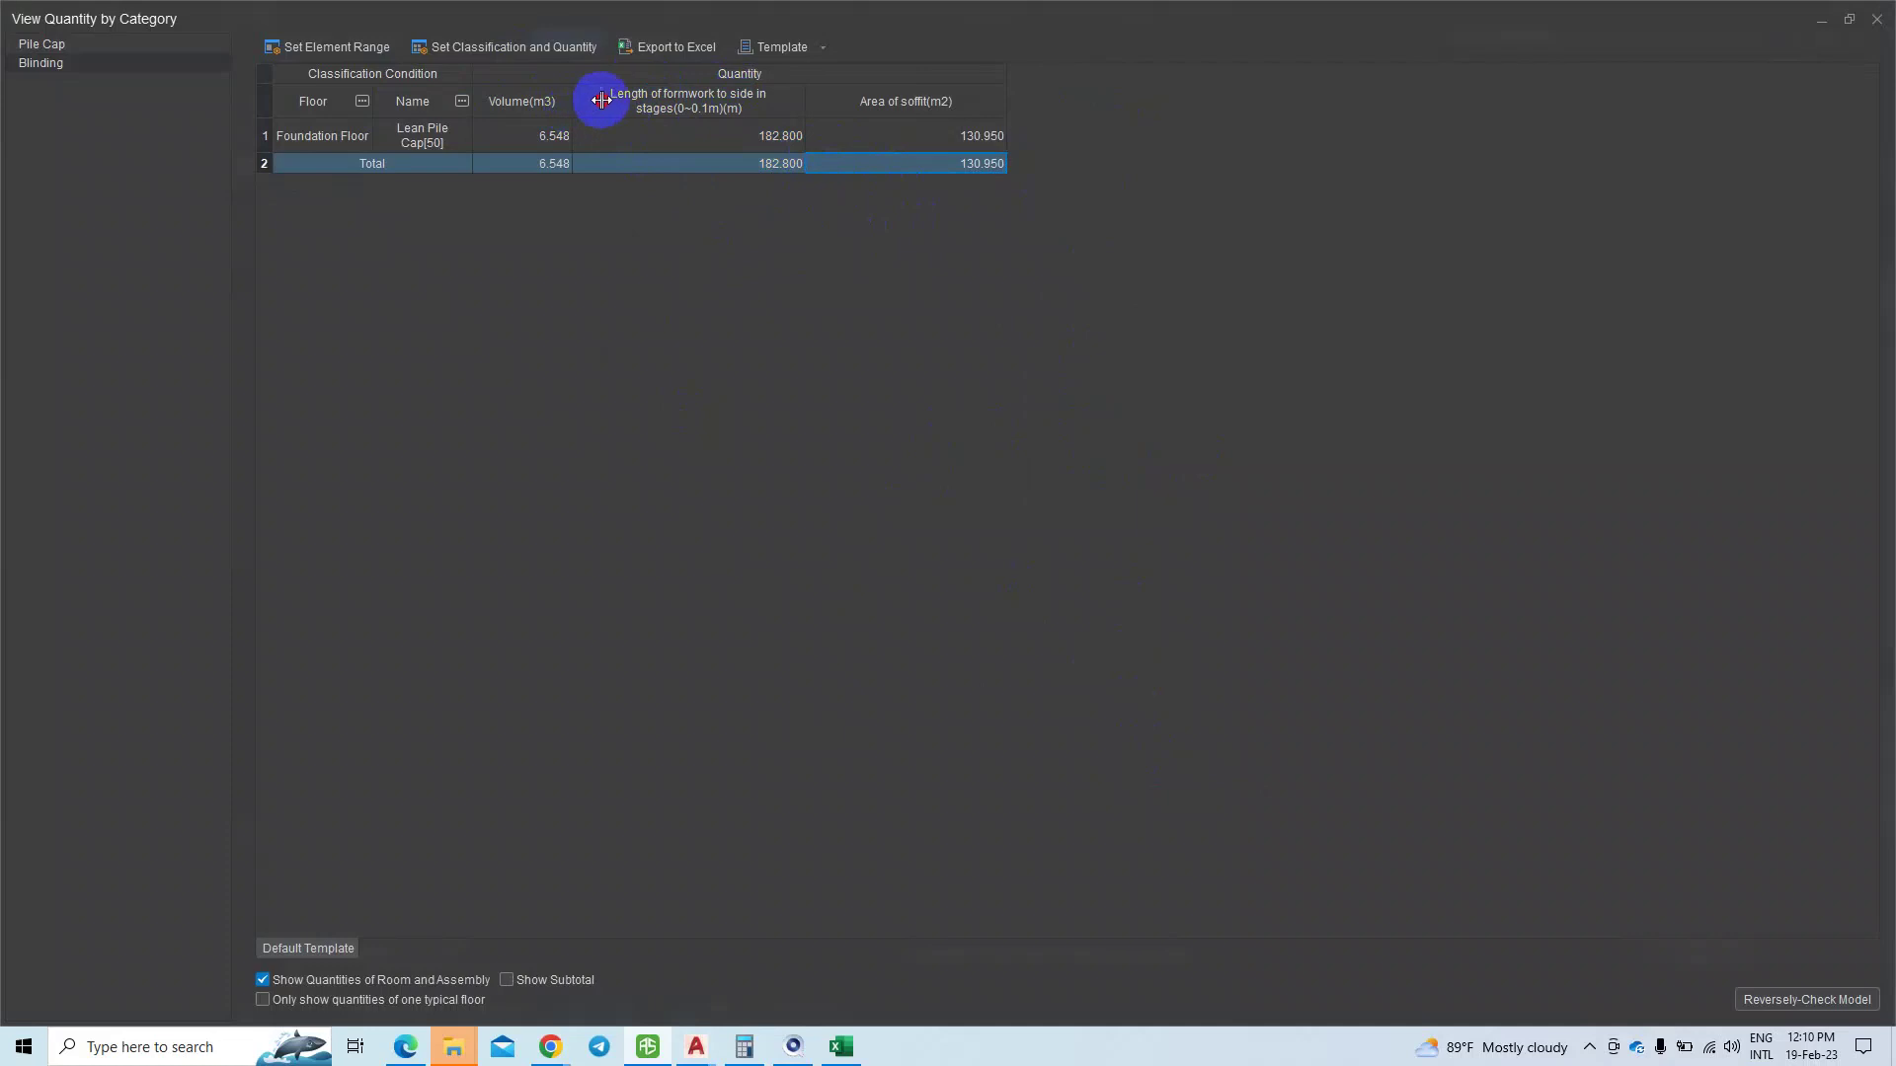
- Widen the Volume and Name columns, review blinding totals, then show Pile Cap quantities (116.340 m3)
drag(573, 108, 602, 104)
drag(473, 76, 528, 69)
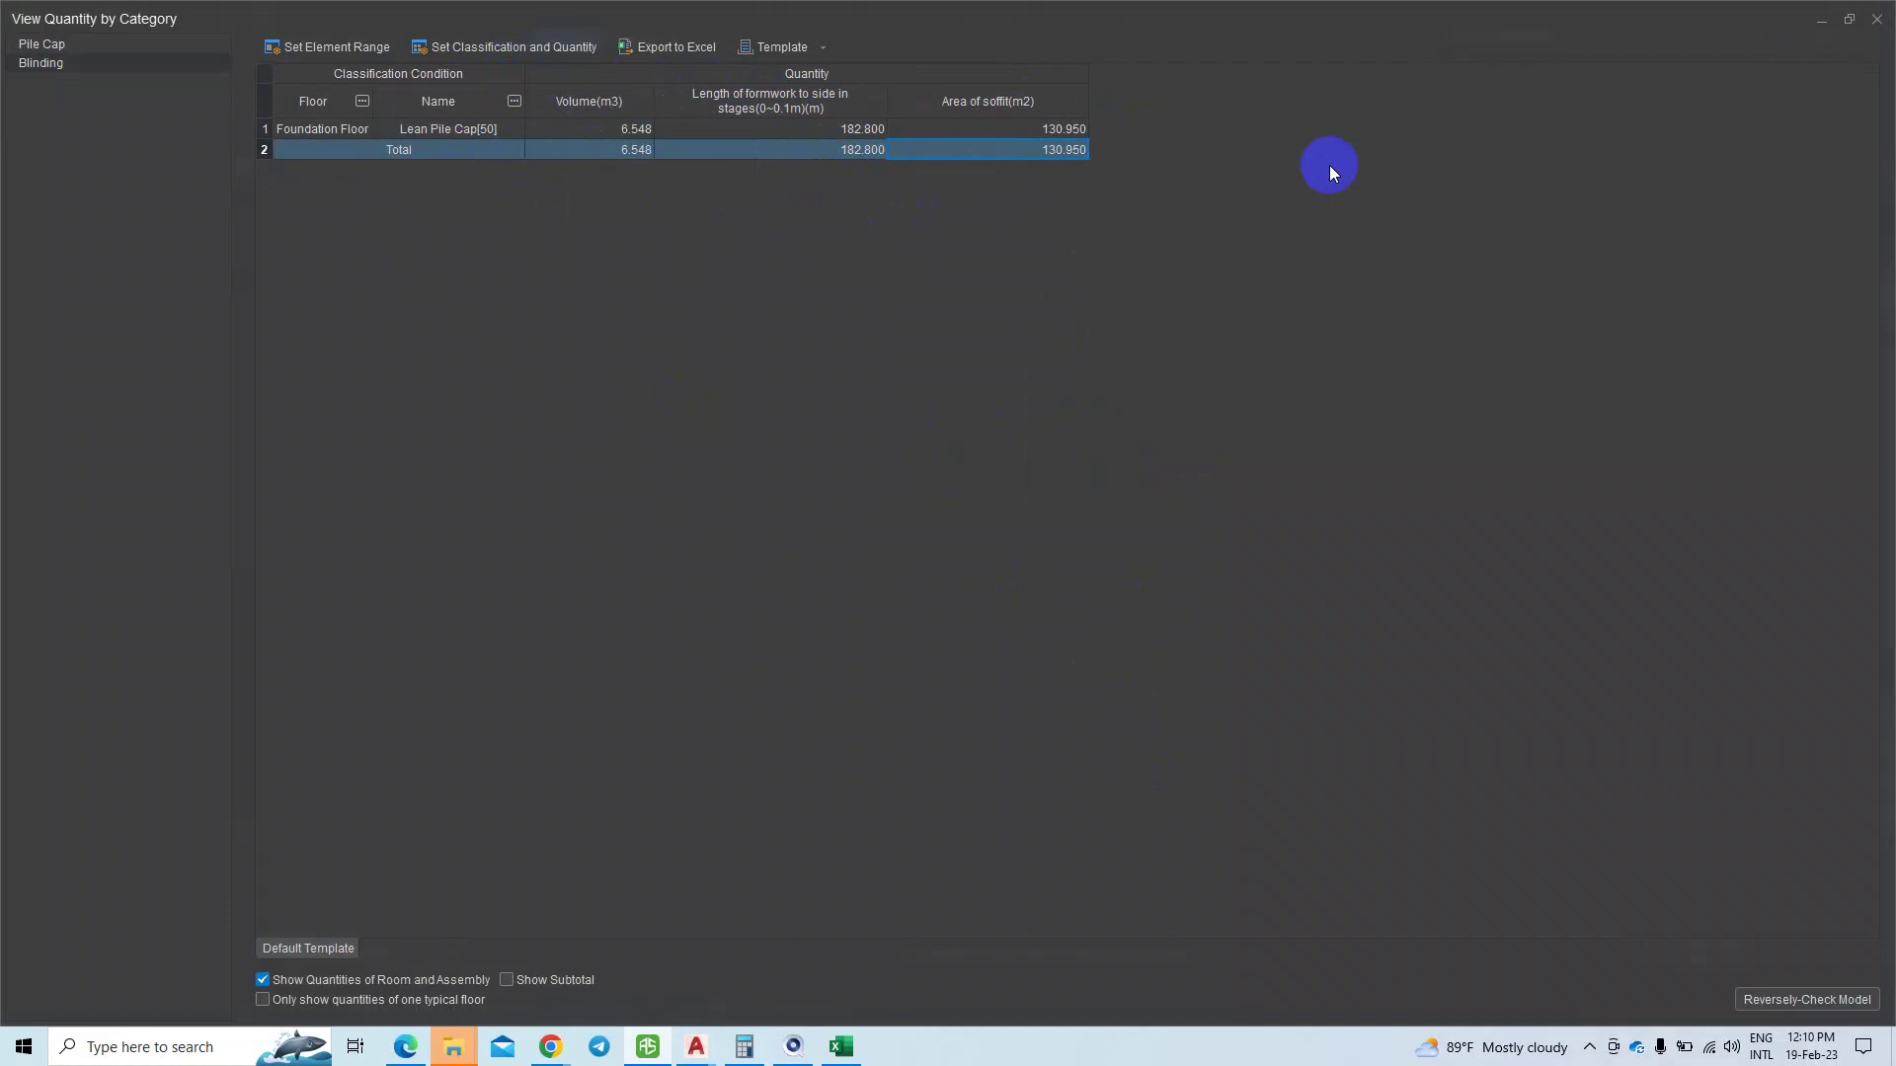
click(588, 151)
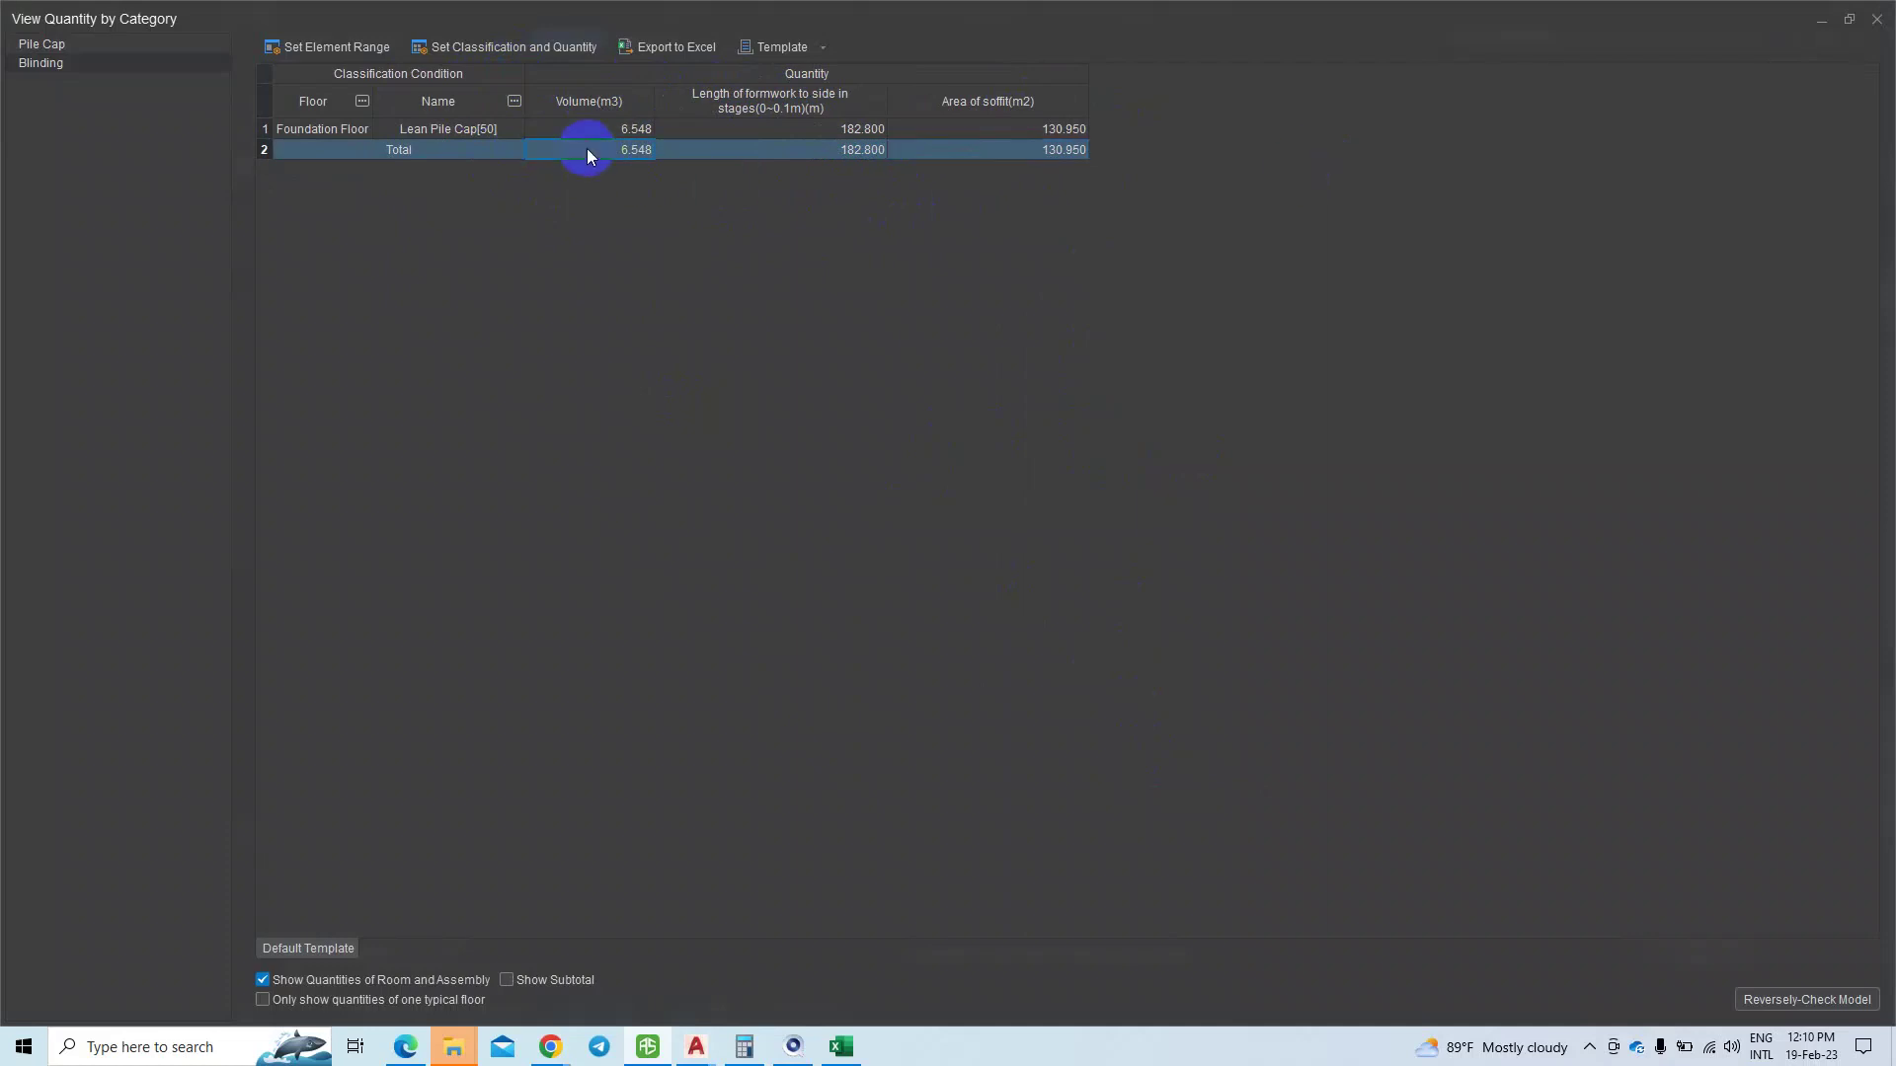
click(966, 152)
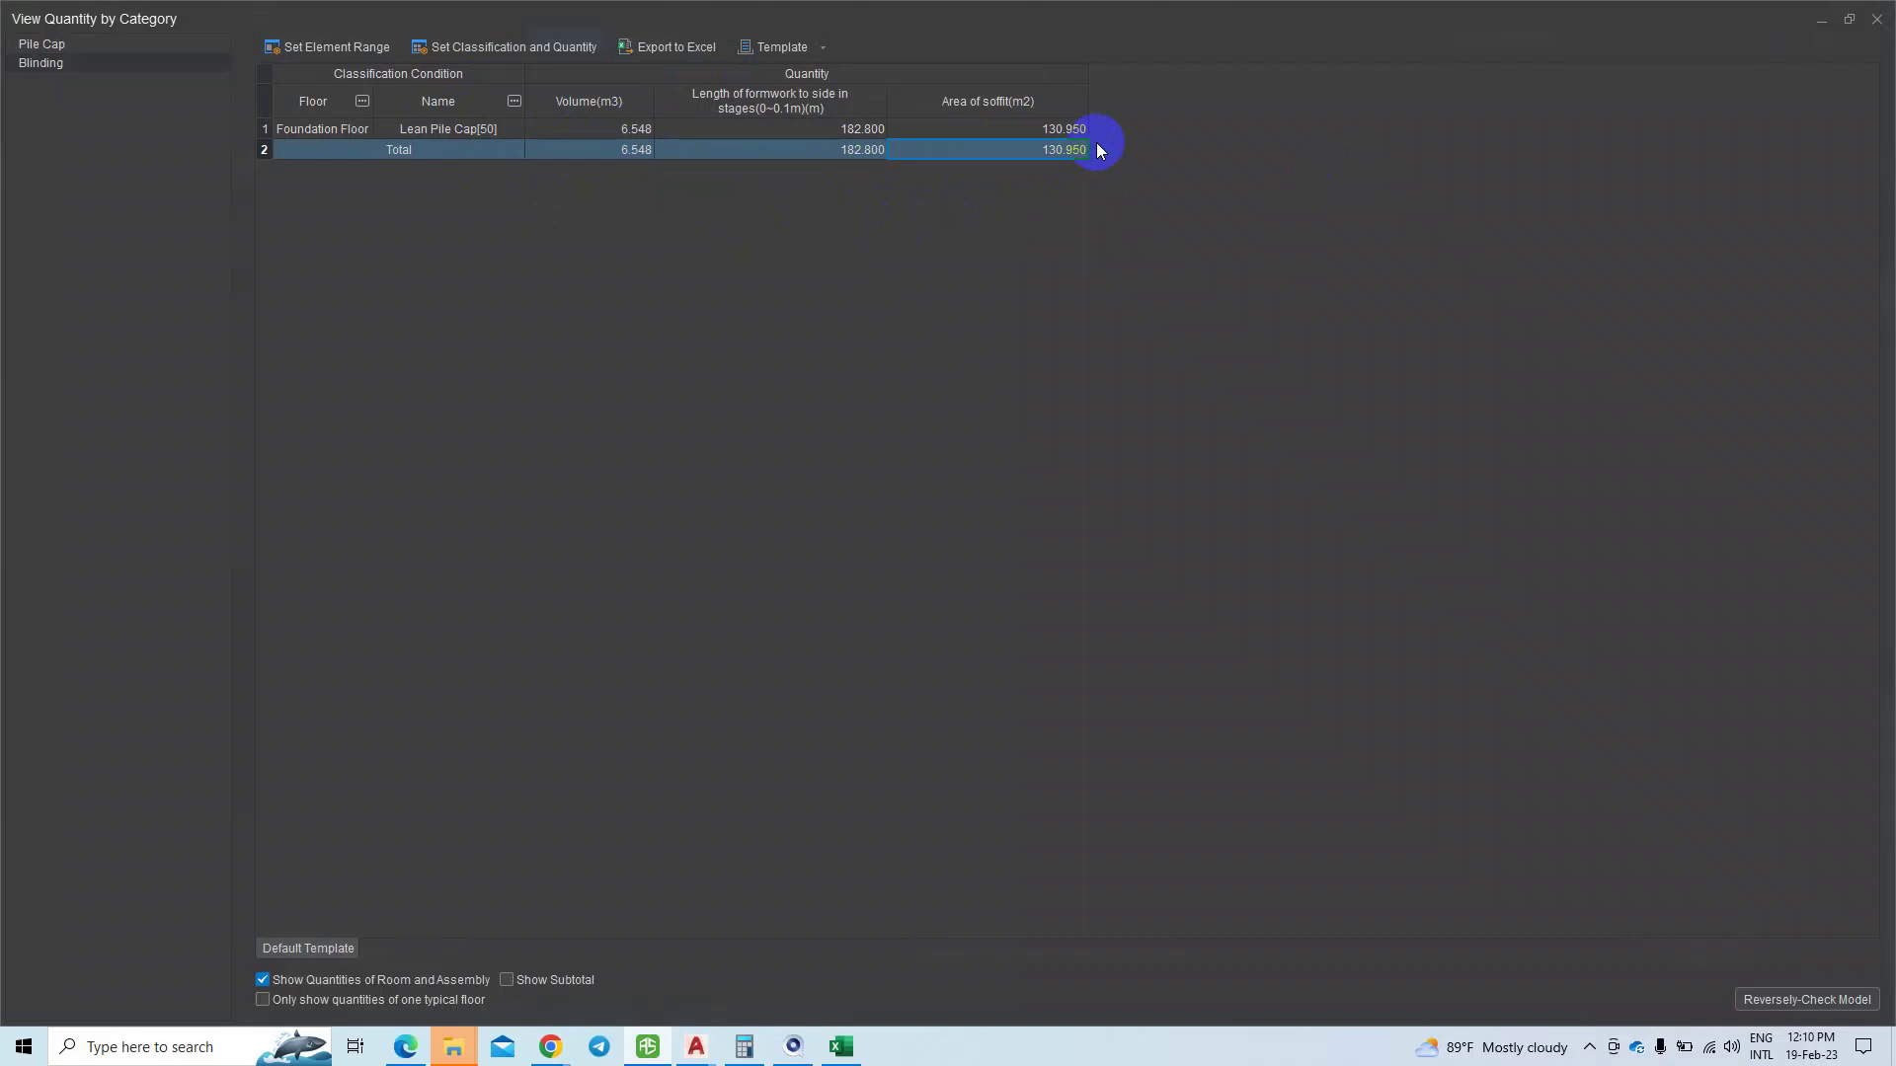
click(37, 44)
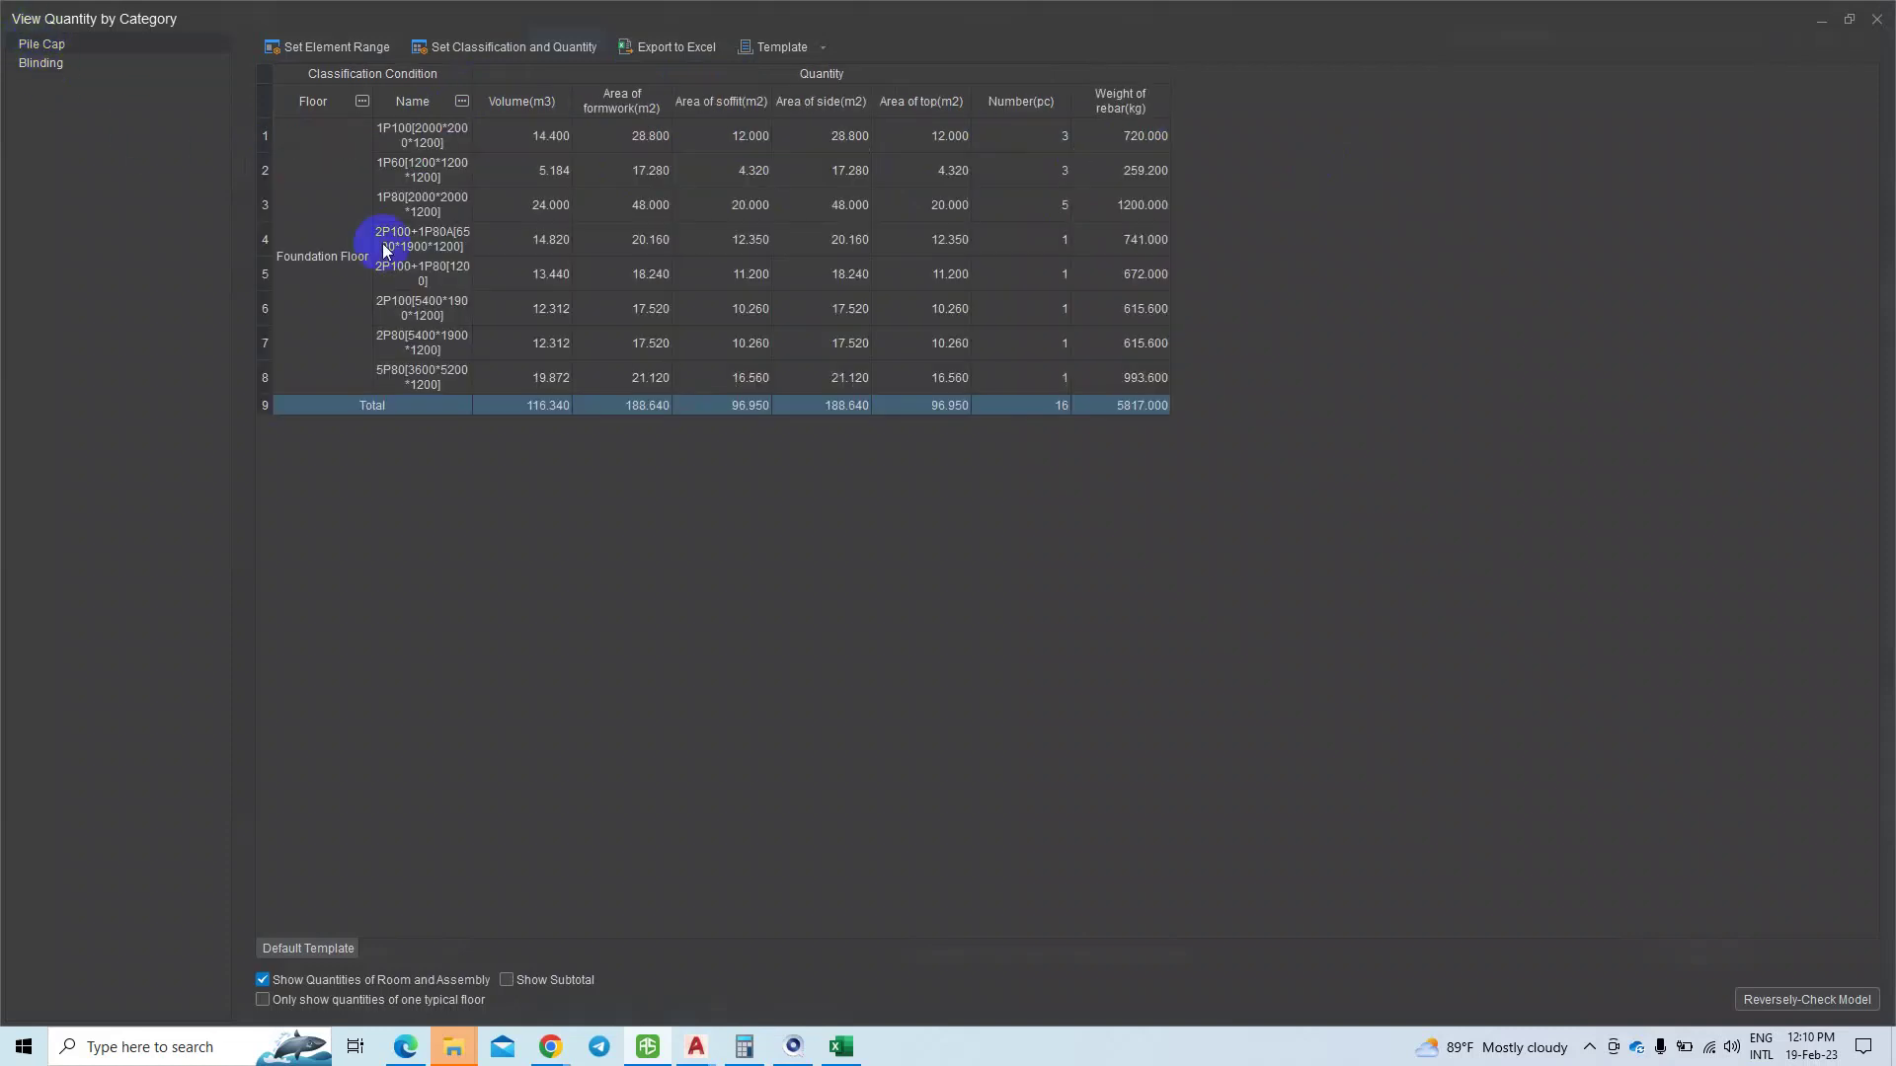
- Widen the pile cap Name column and check the total pile cap soffit area of 96.950
mouse_move(473, 73)
mouse_down()
mouse_move(591, 71)
mouse_move(641, 279)
mouse_up()
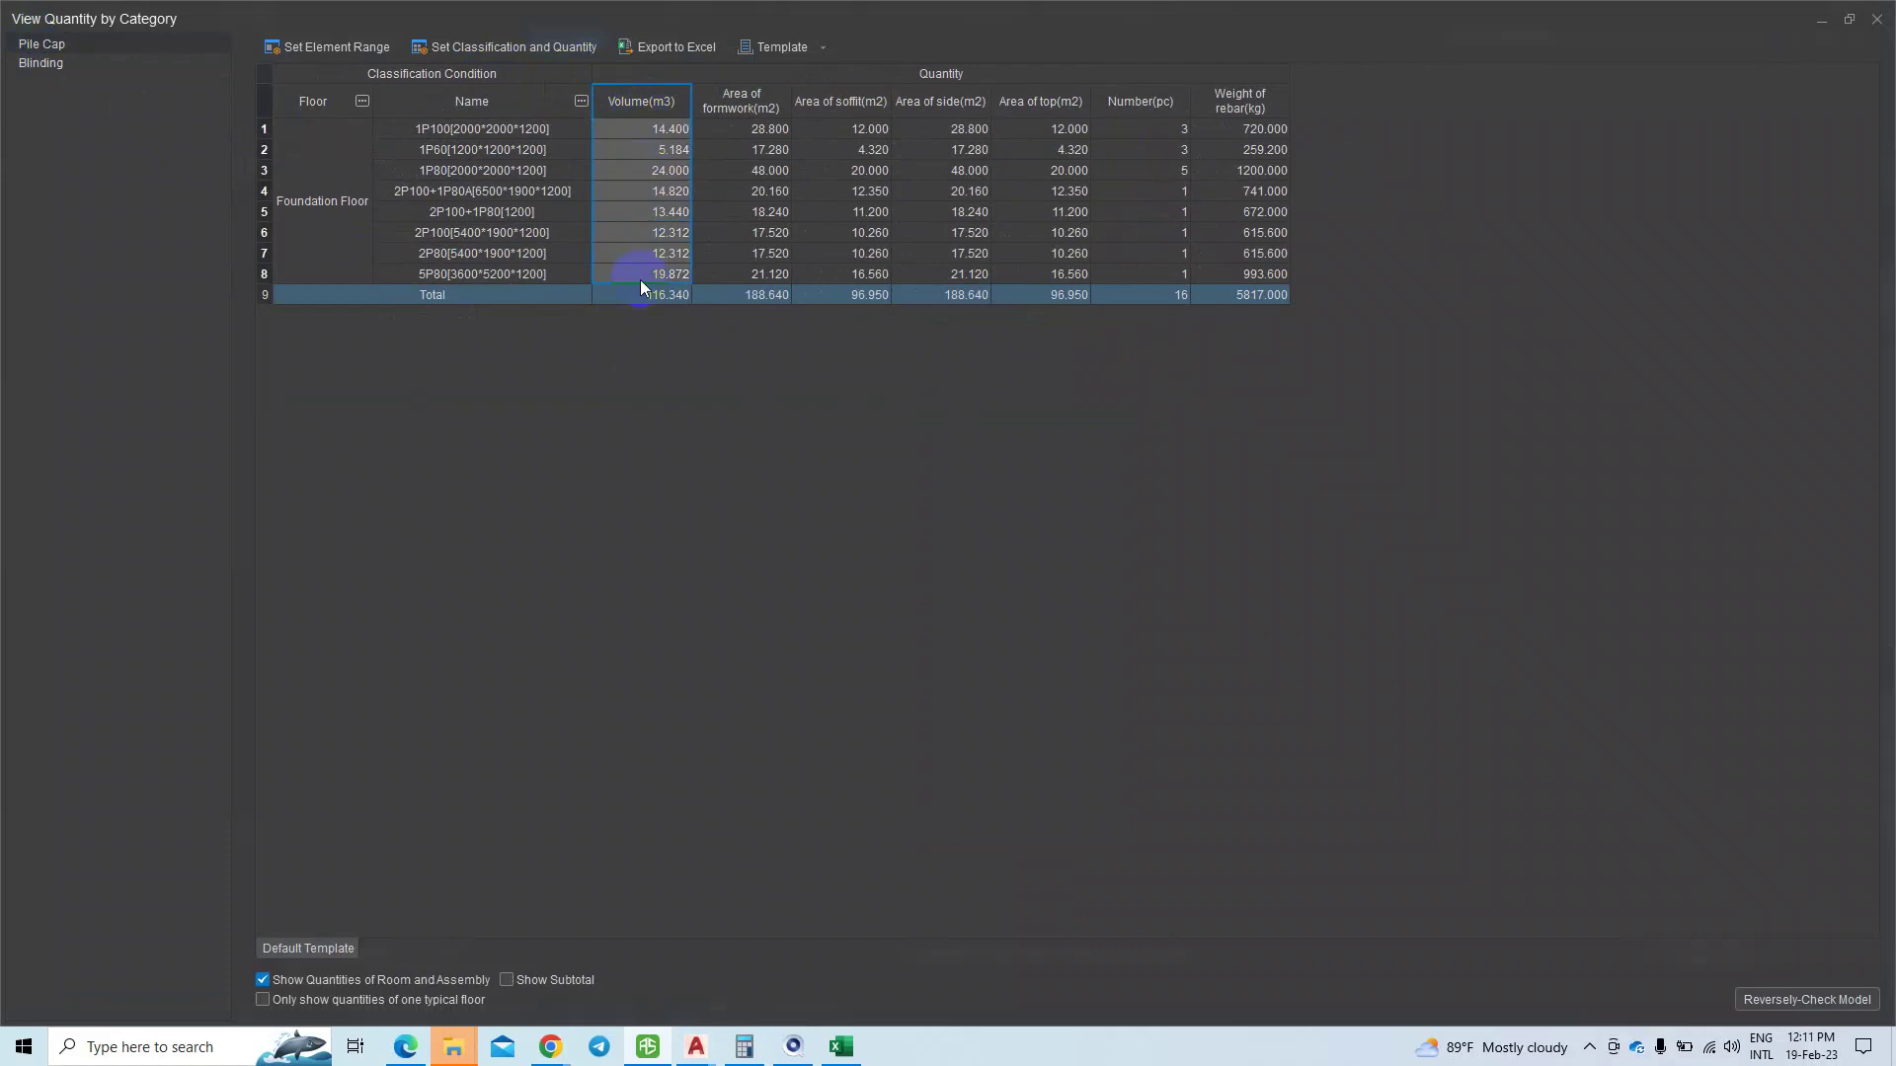
drag(748, 128, 755, 310)
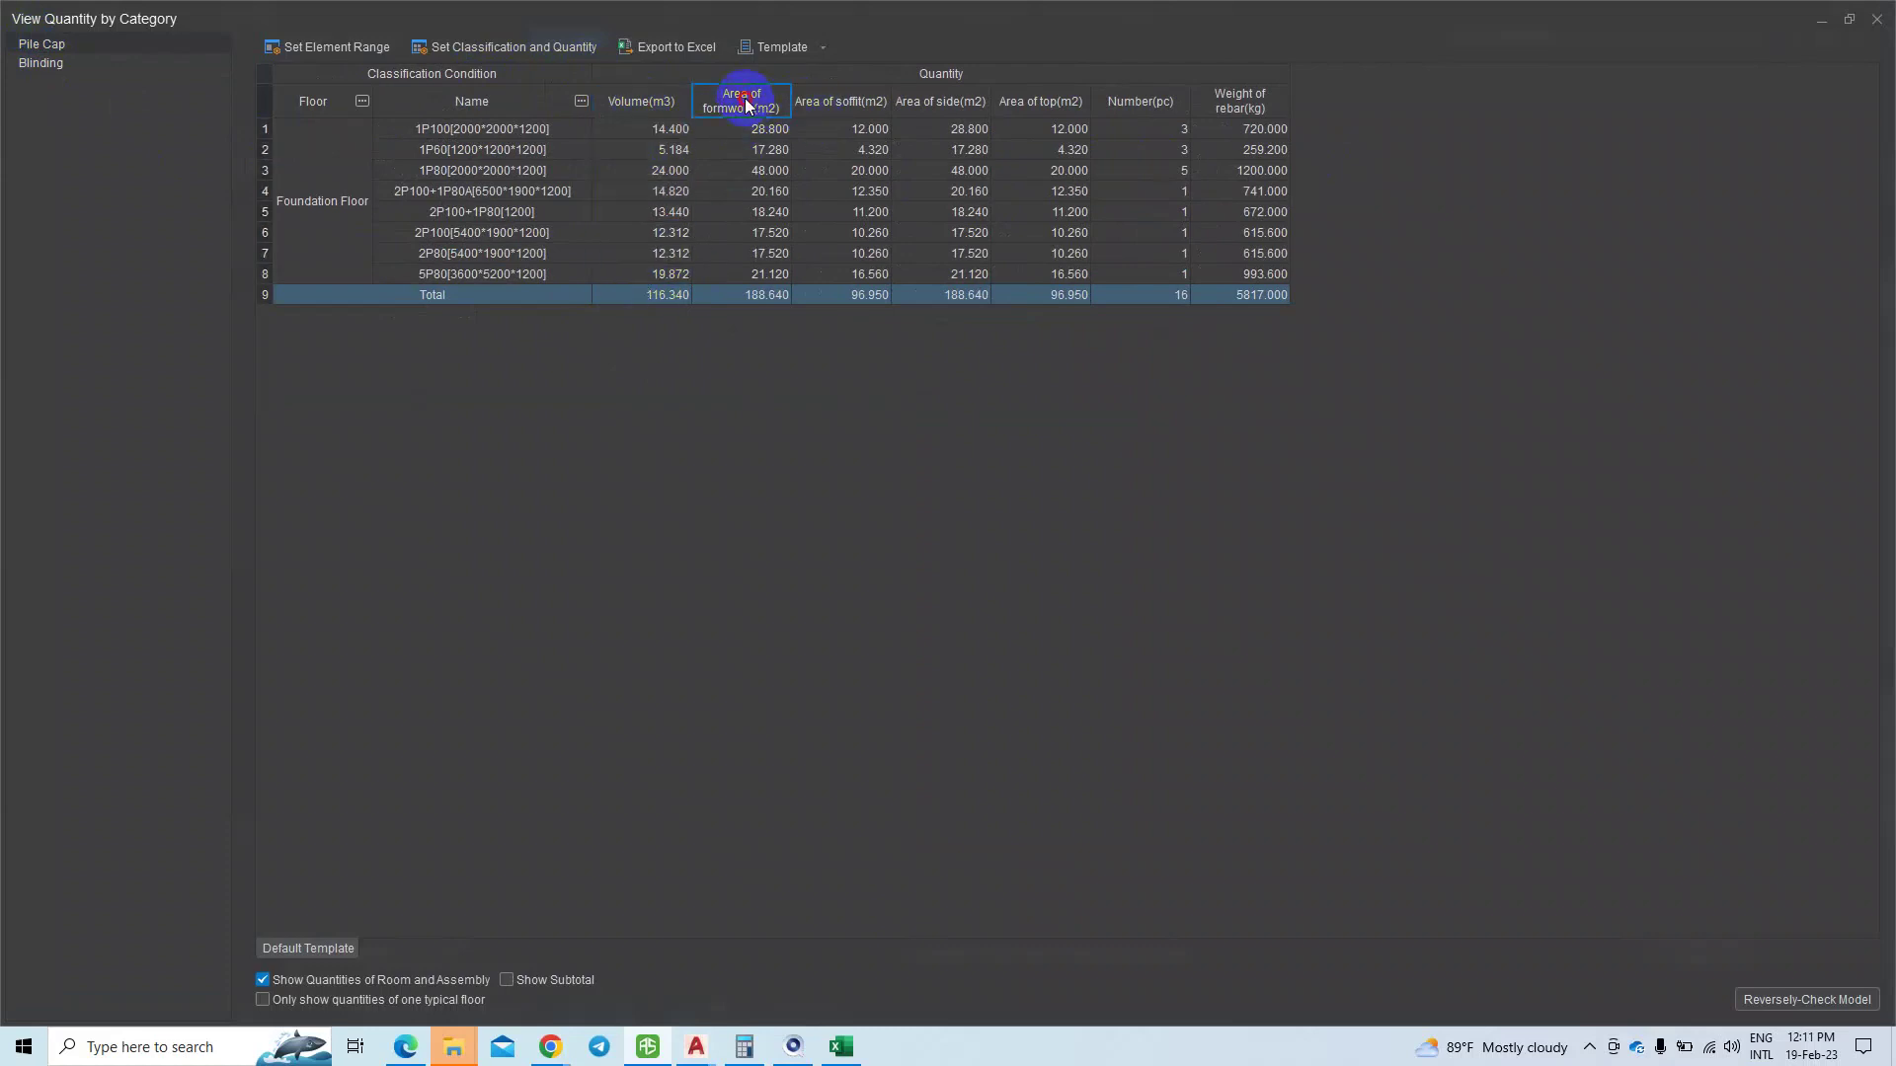
drag(834, 126, 859, 312)
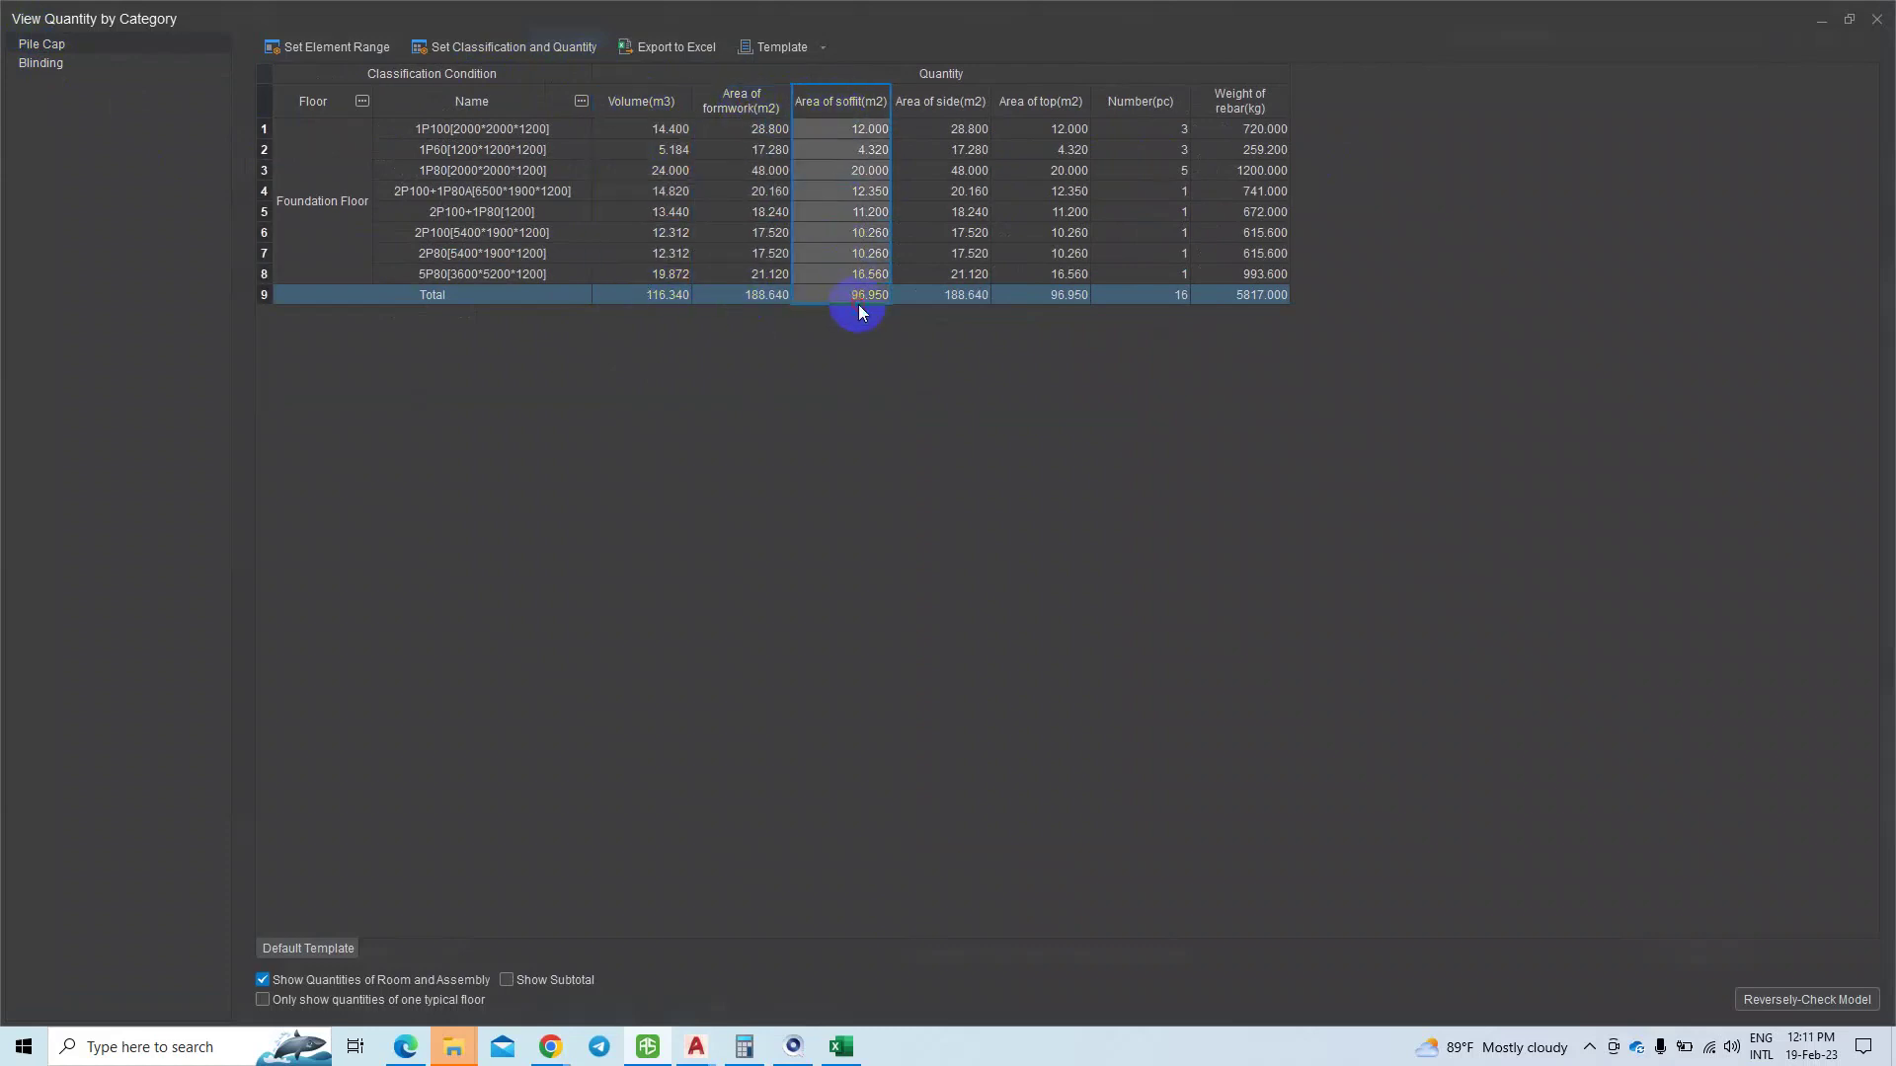
click(844, 294)
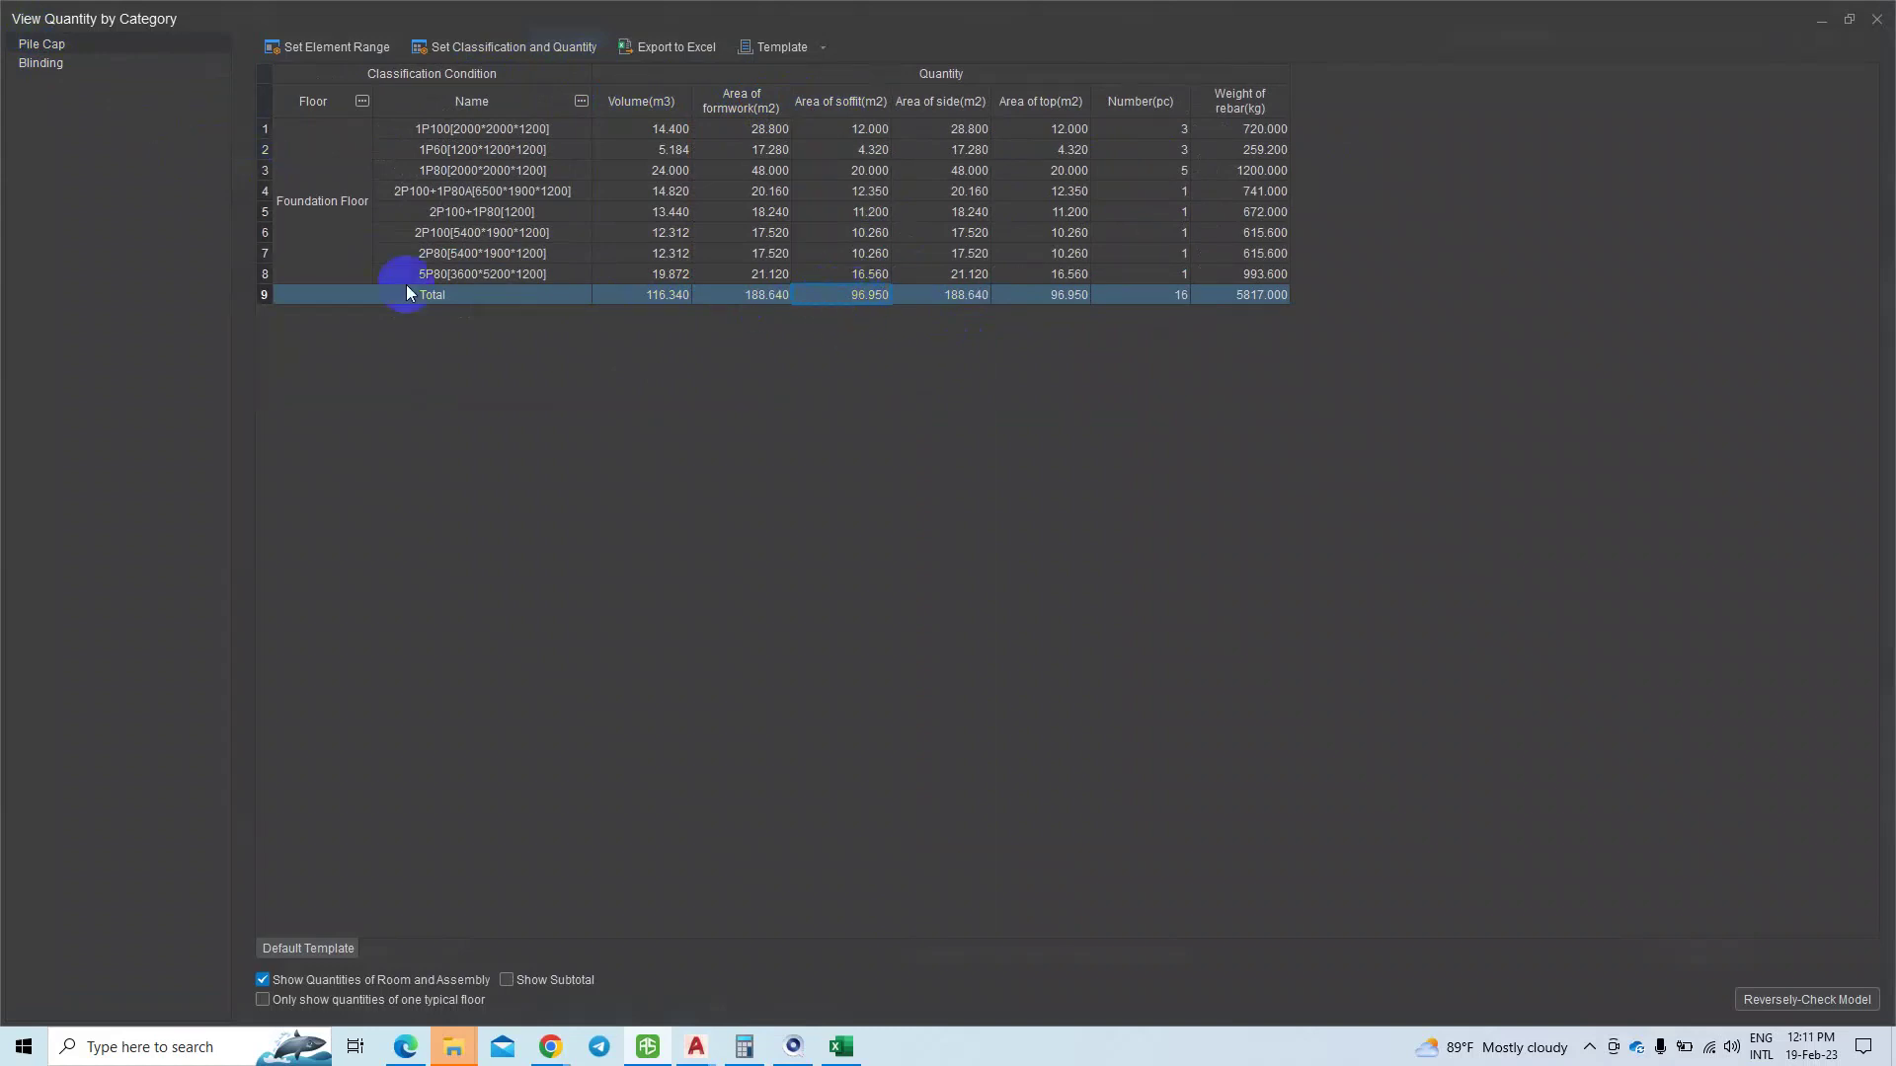
click(855, 299)
- Compare with the 130.950 m2 blinding soffit area, then close the quantity window
click(42, 64)
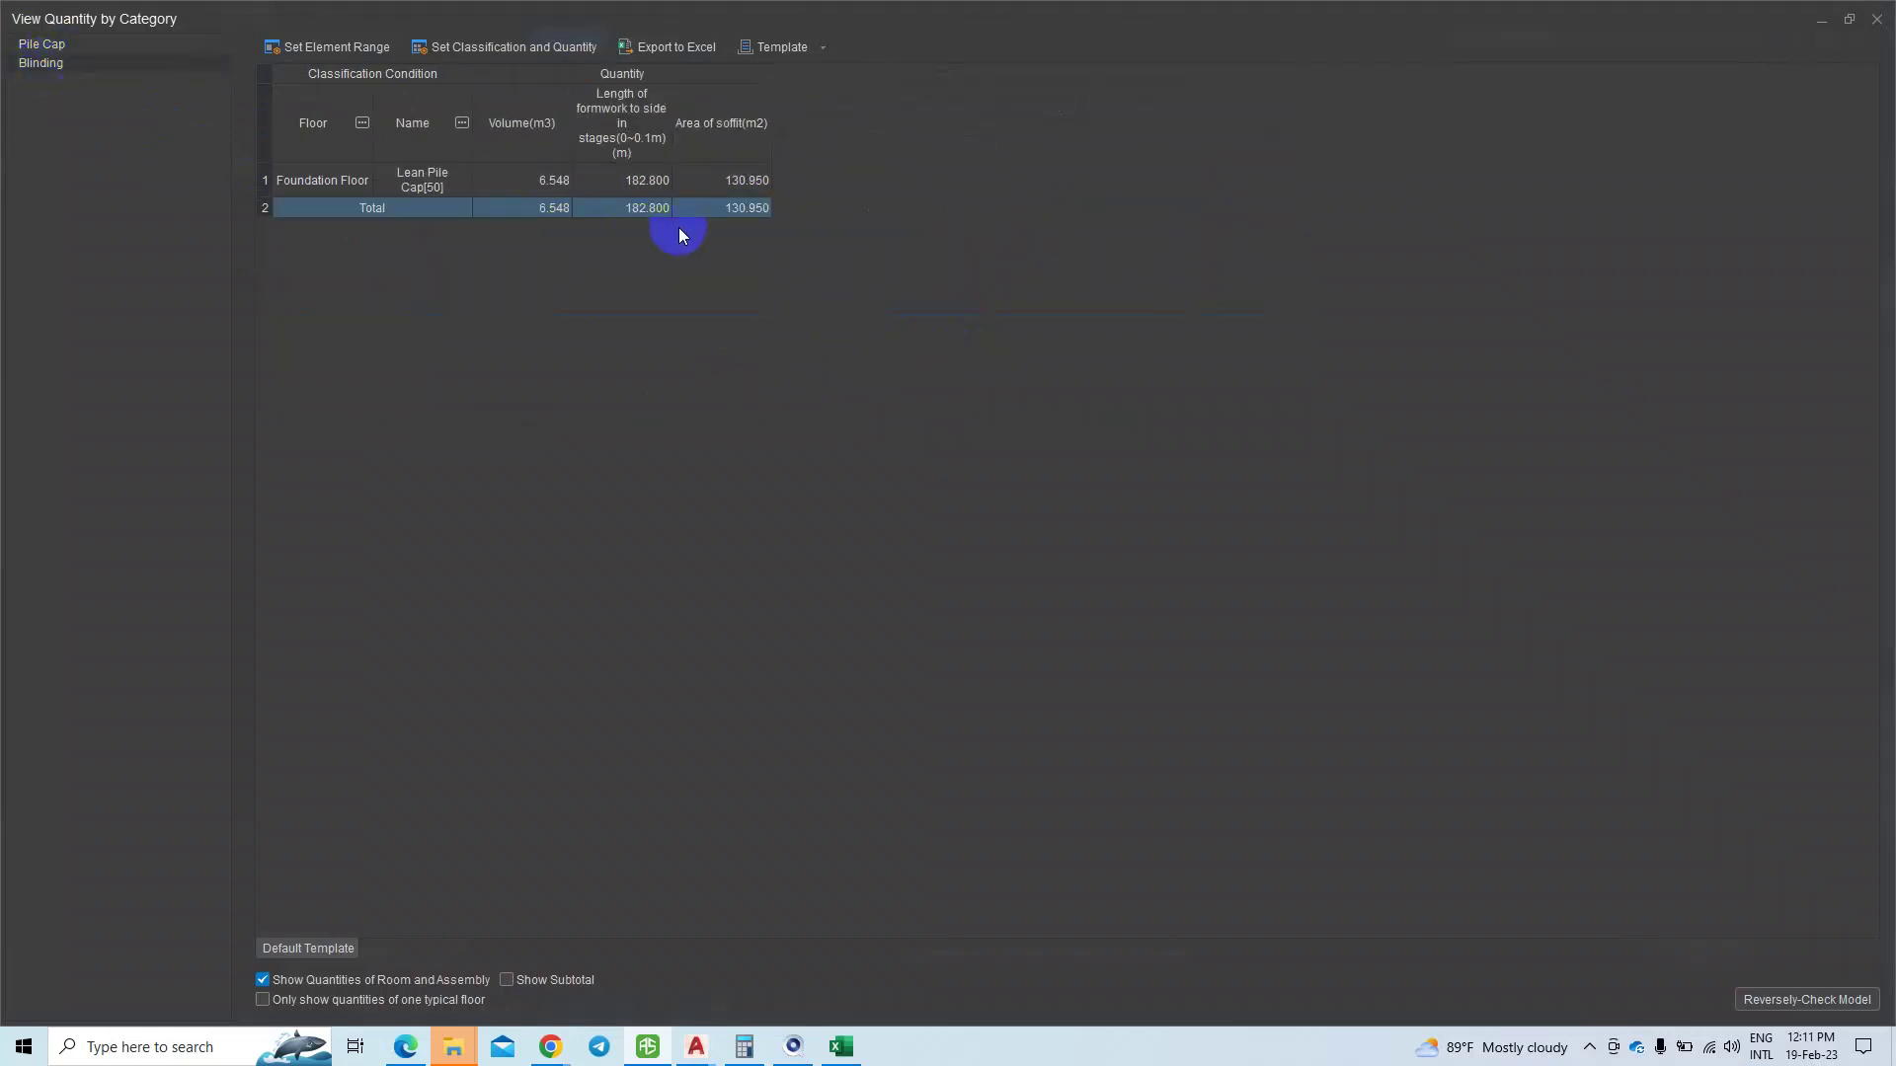
click(725, 215)
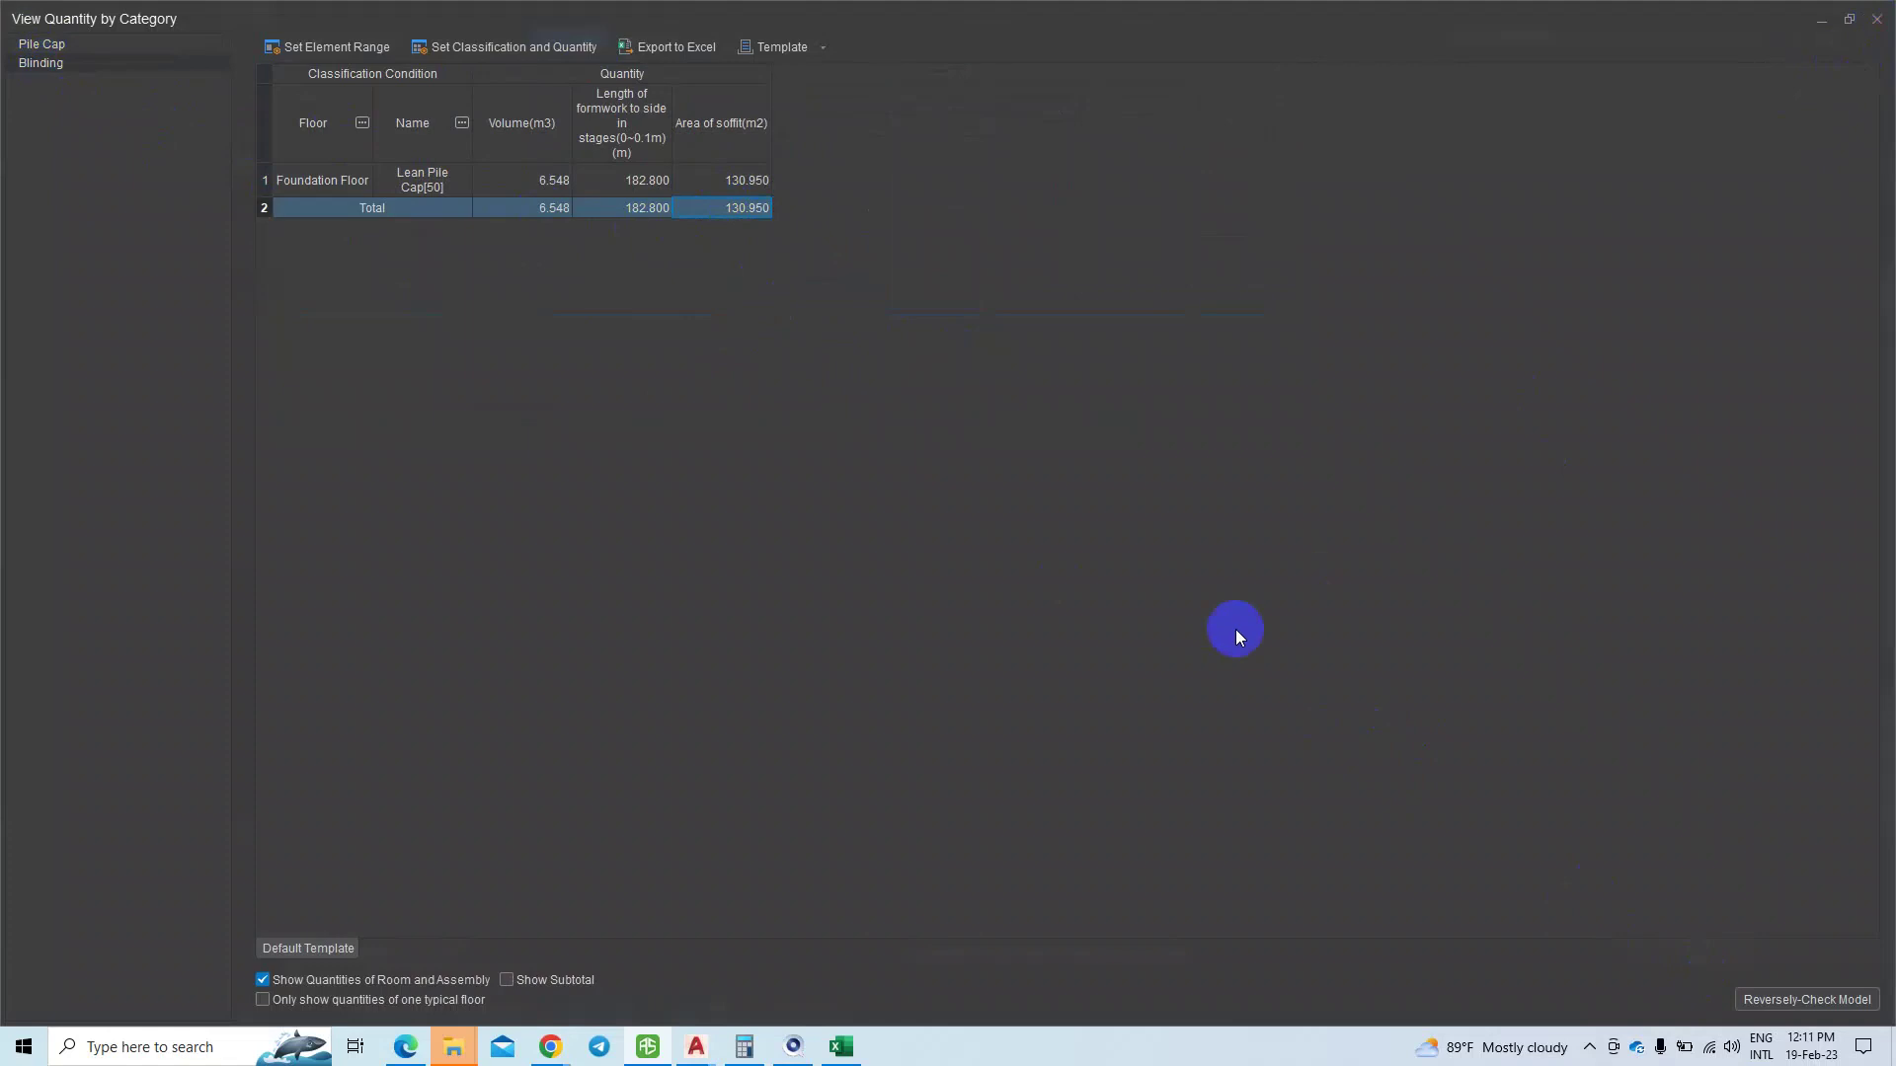
click(1873, 27)
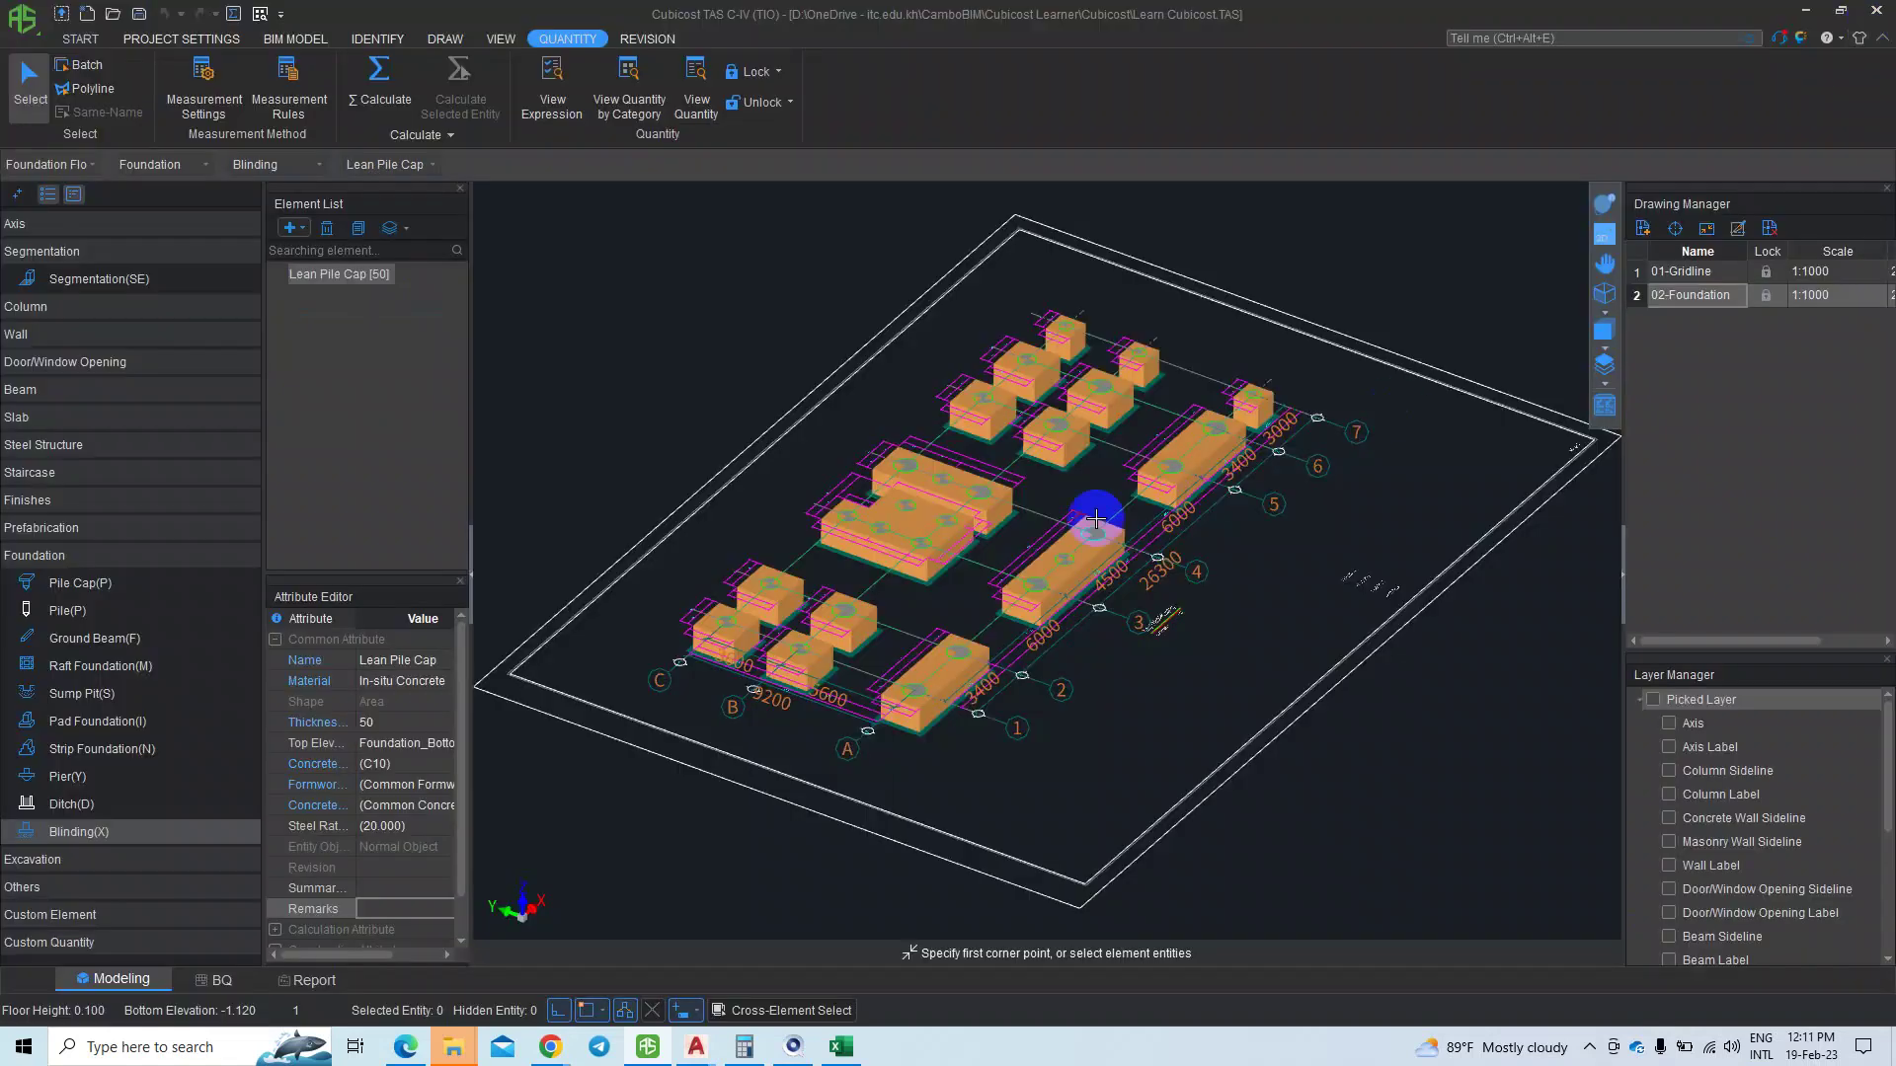
scroll(1092, 530, up, 1)
scroll(1106, 513, up, 1)
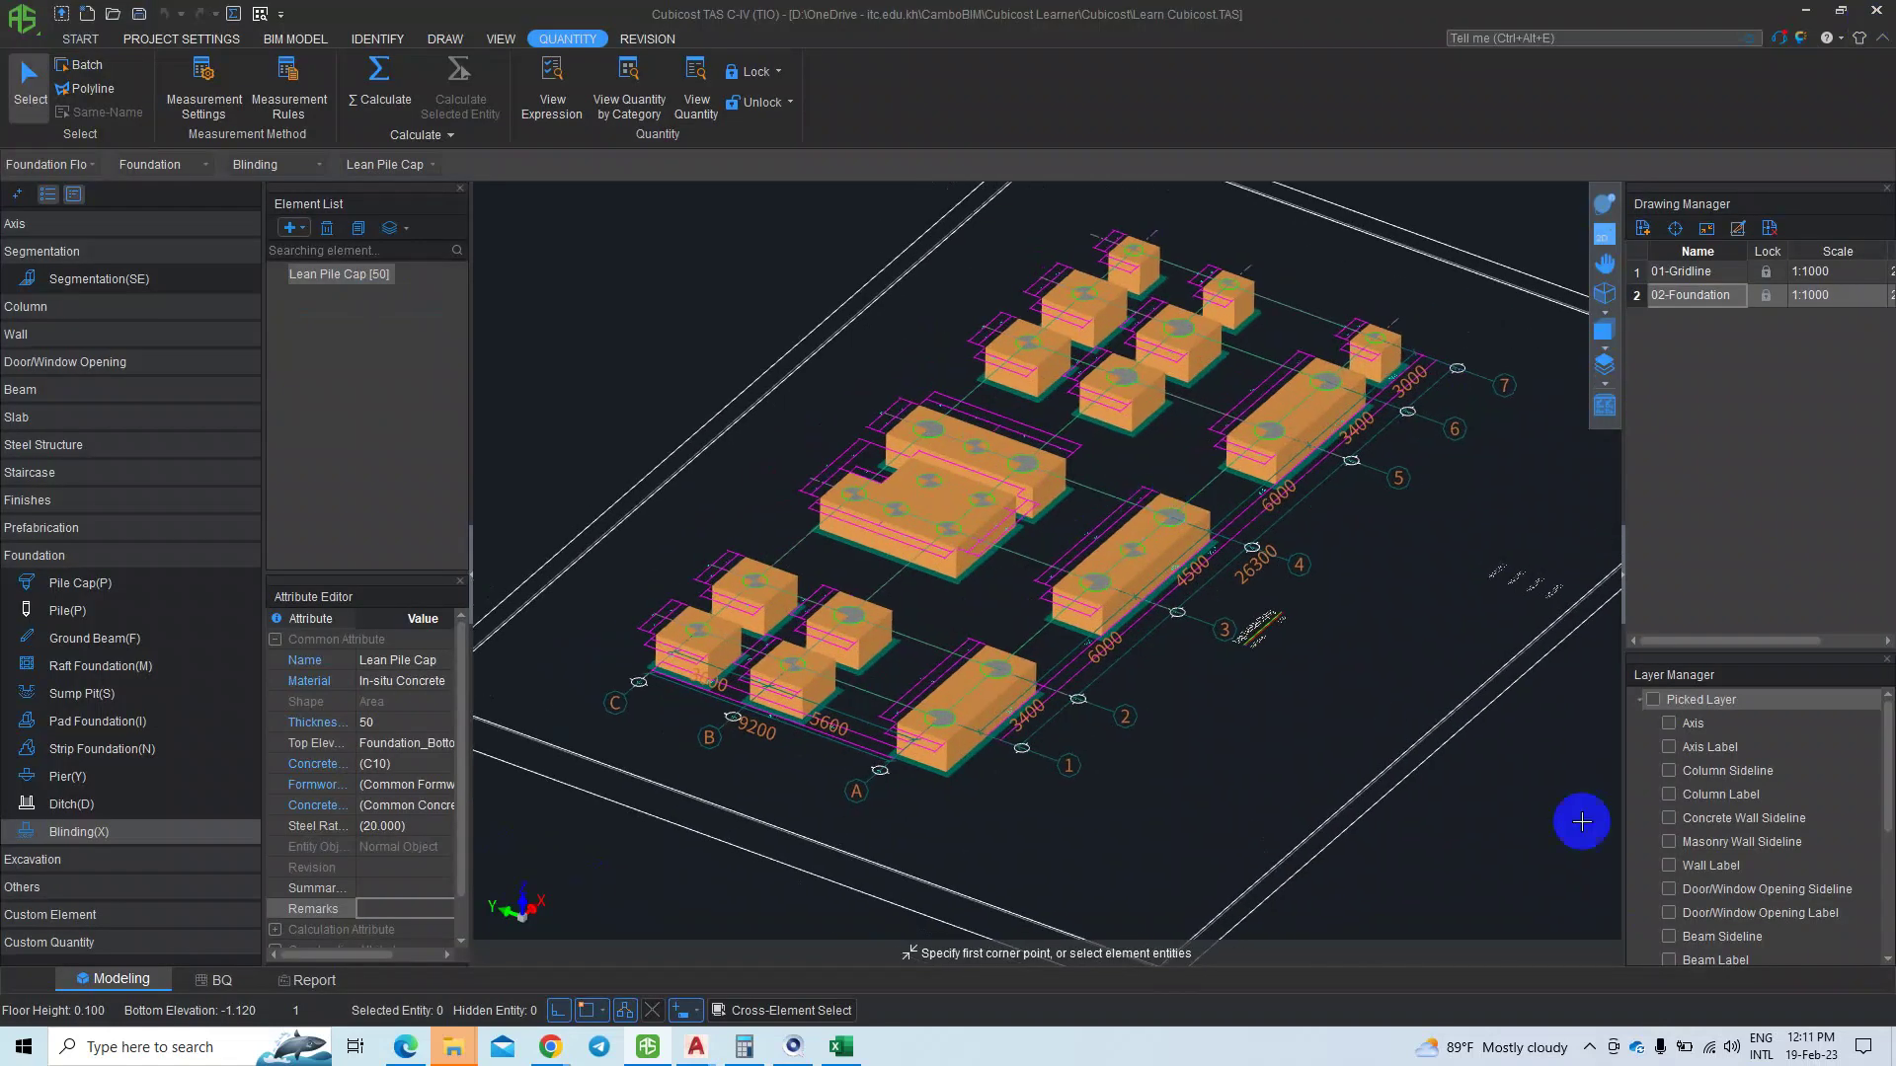